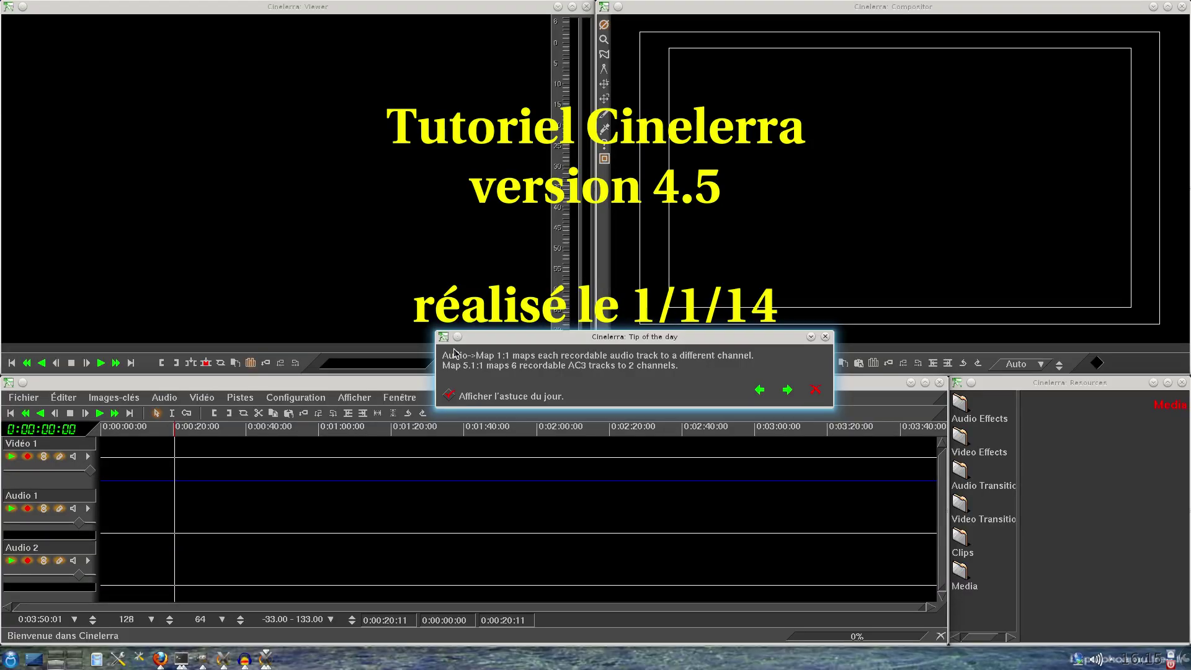
Close the tip of the day and browse the resource folders, ending on the Media folder.
left_click(816, 389)
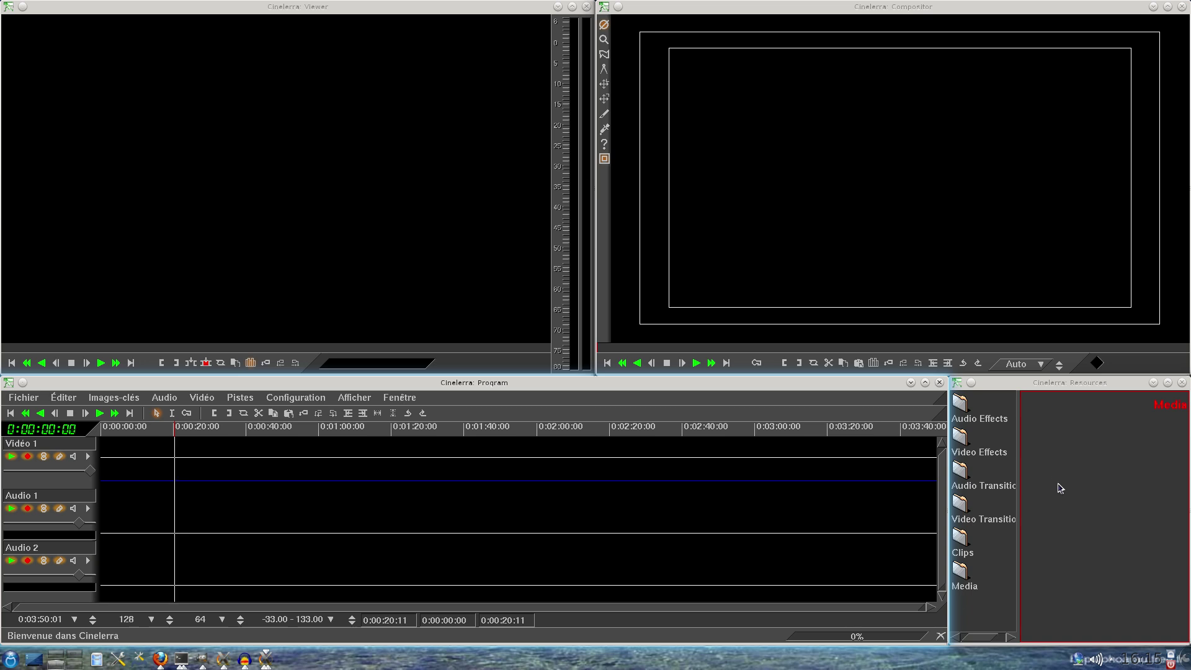
left_click(980, 437)
left_click(991, 490)
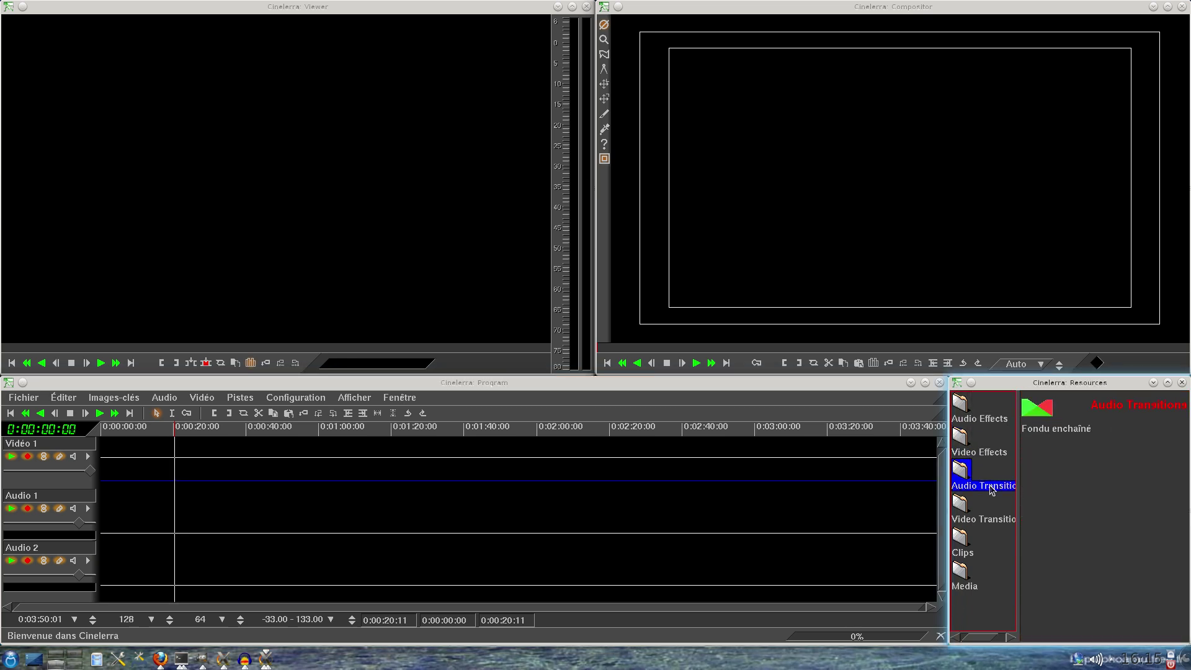
left_click(970, 582)
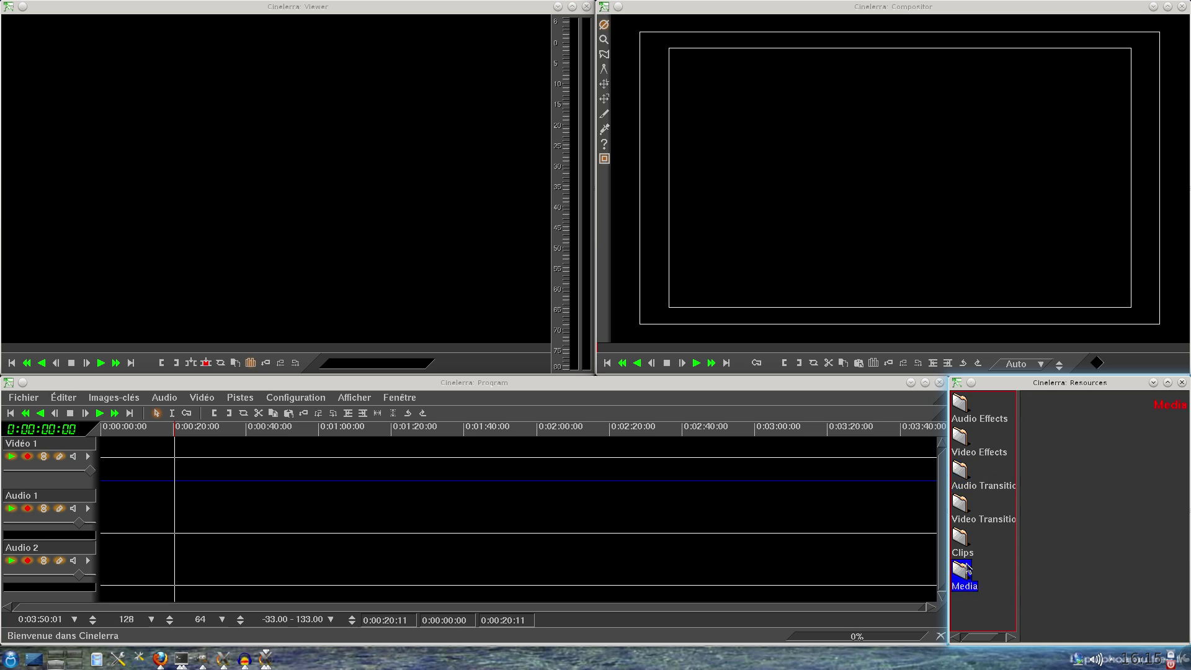
Create a new project with two audio tracks and one 1920×1080 video track at 25 fps and 16:9 aspect ratio.
left_click(438, 381)
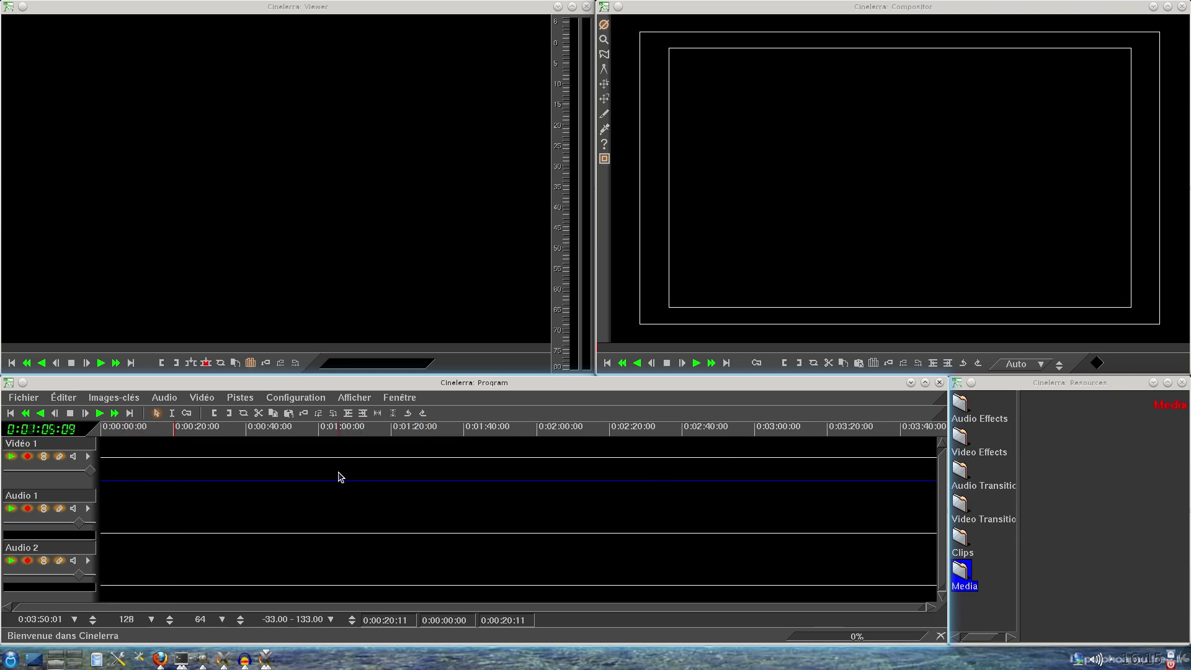
left_click(80, 365)
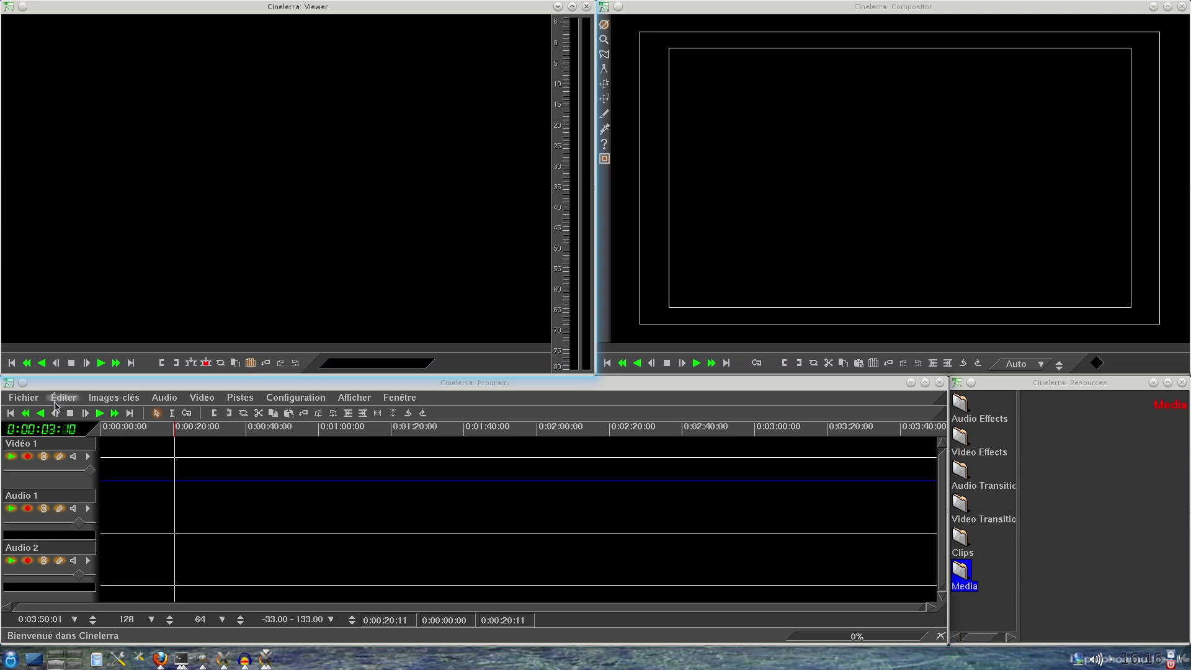
left_click(26, 400)
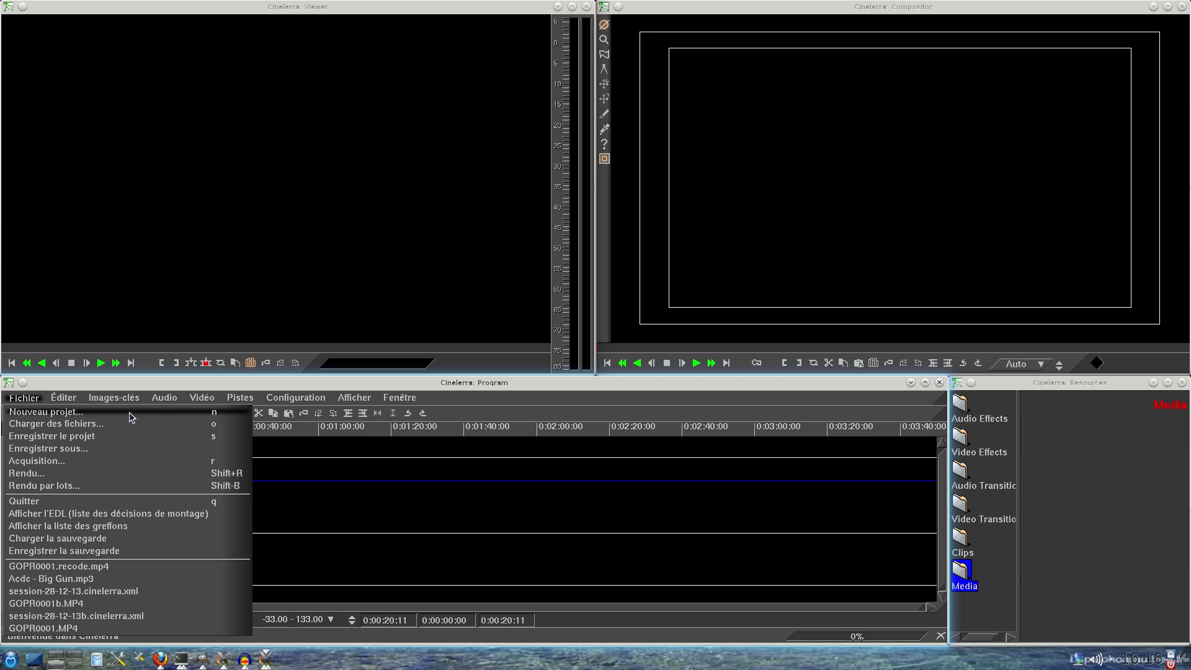
left_click(129, 411)
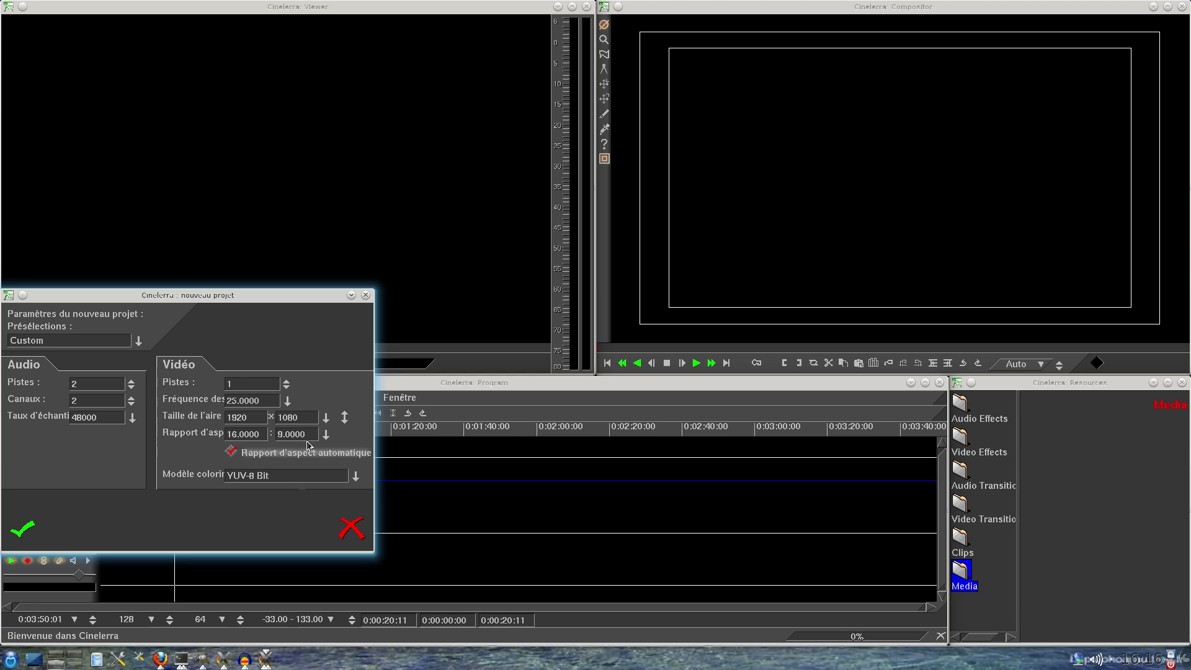
left_click(23, 528)
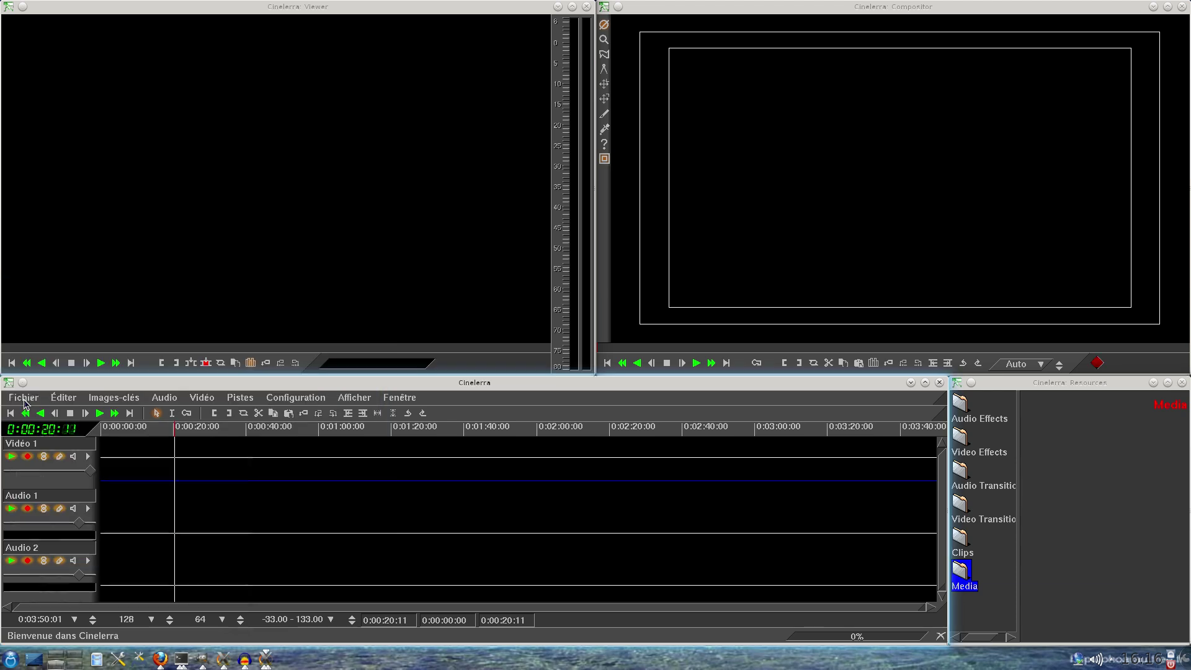
Load GOPR0001.recode.mp4, GOPR0002.recode.mp4 and GOPR0003.recode.mp4 into the project as new resources only.
left_click(24, 398)
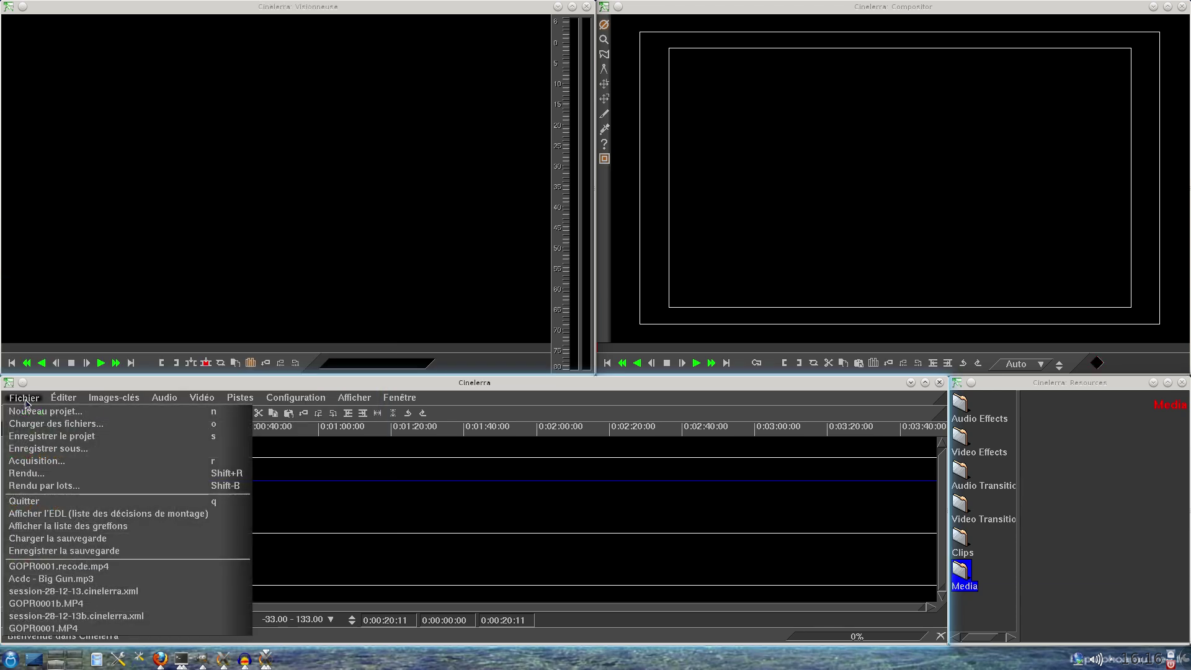
left_click(56, 423)
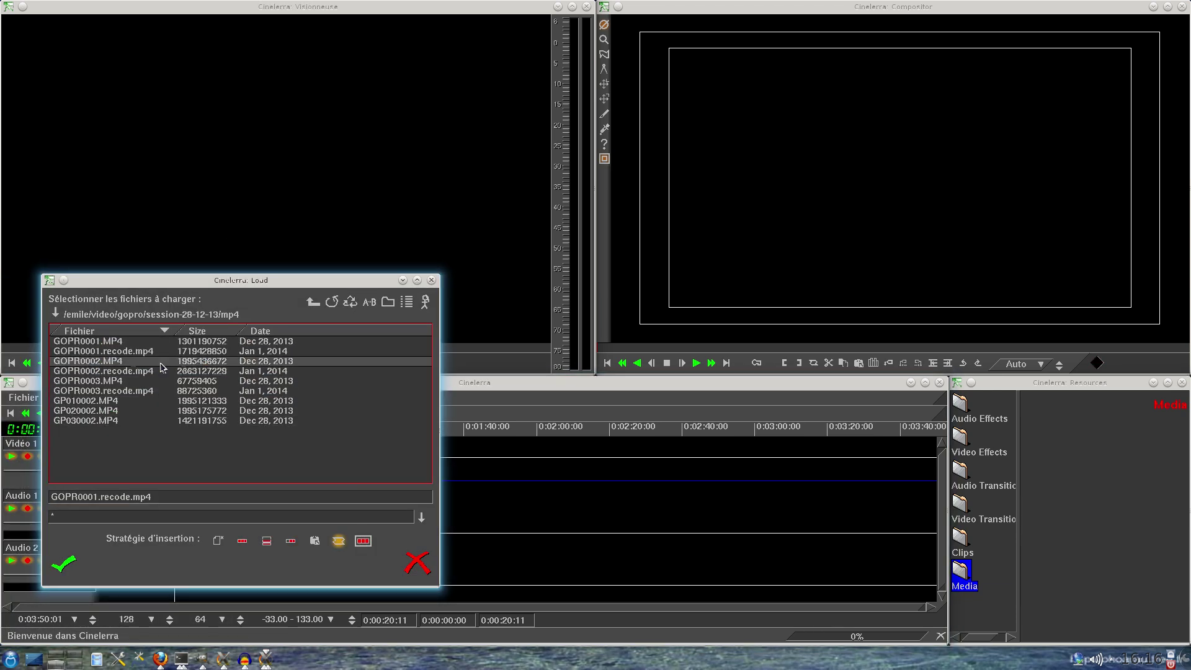
left_click(135, 355)
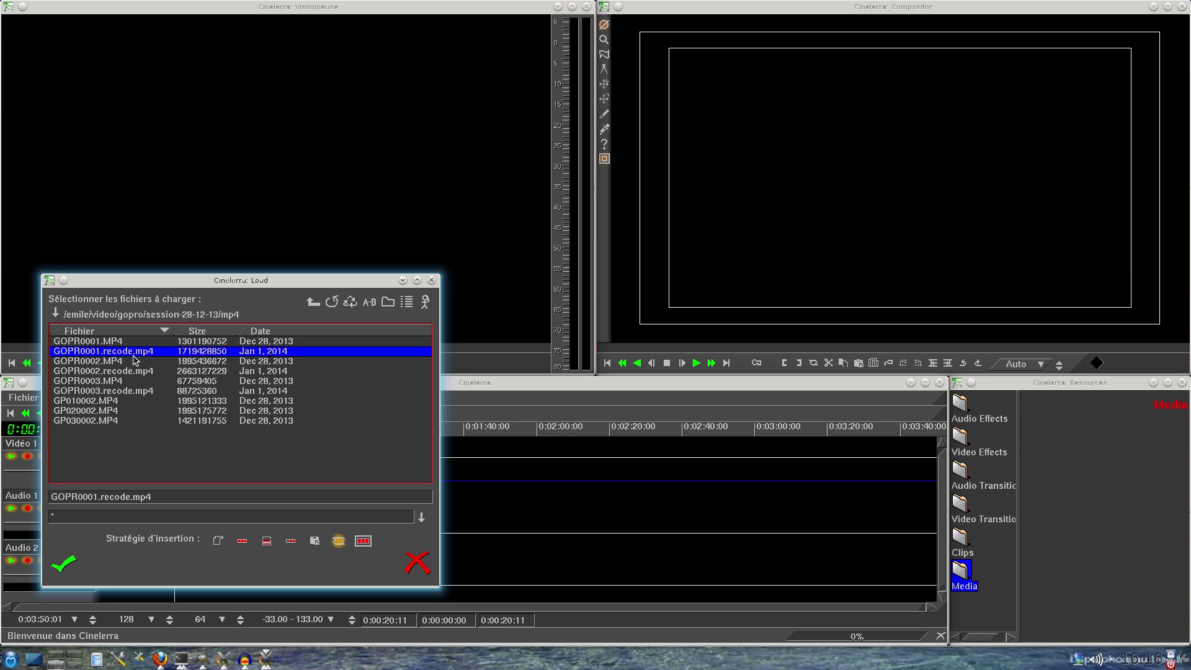
left_click(137, 372, "ctrl")
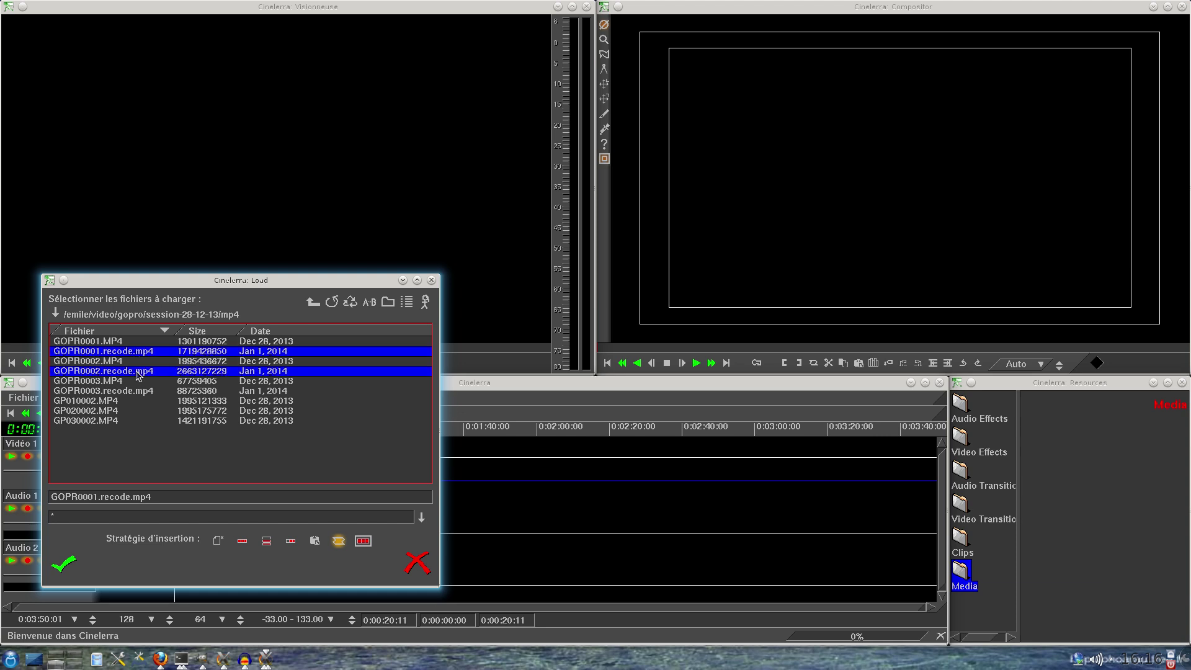
left_click(139, 392, "ctrl")
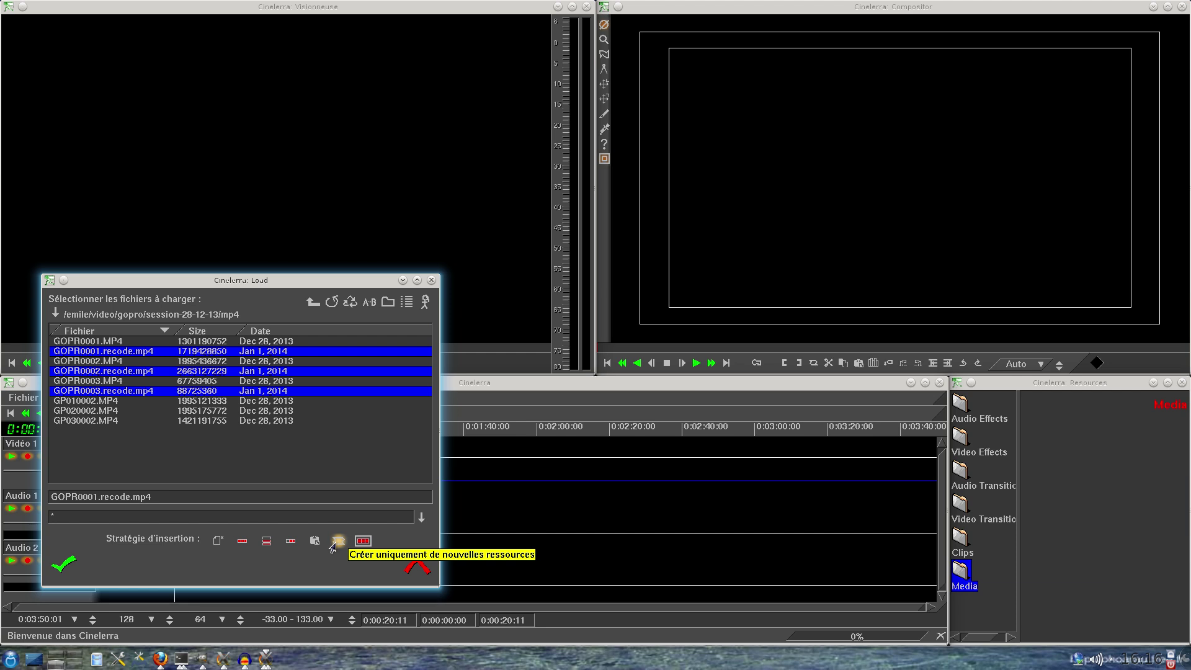
left_click(64, 565)
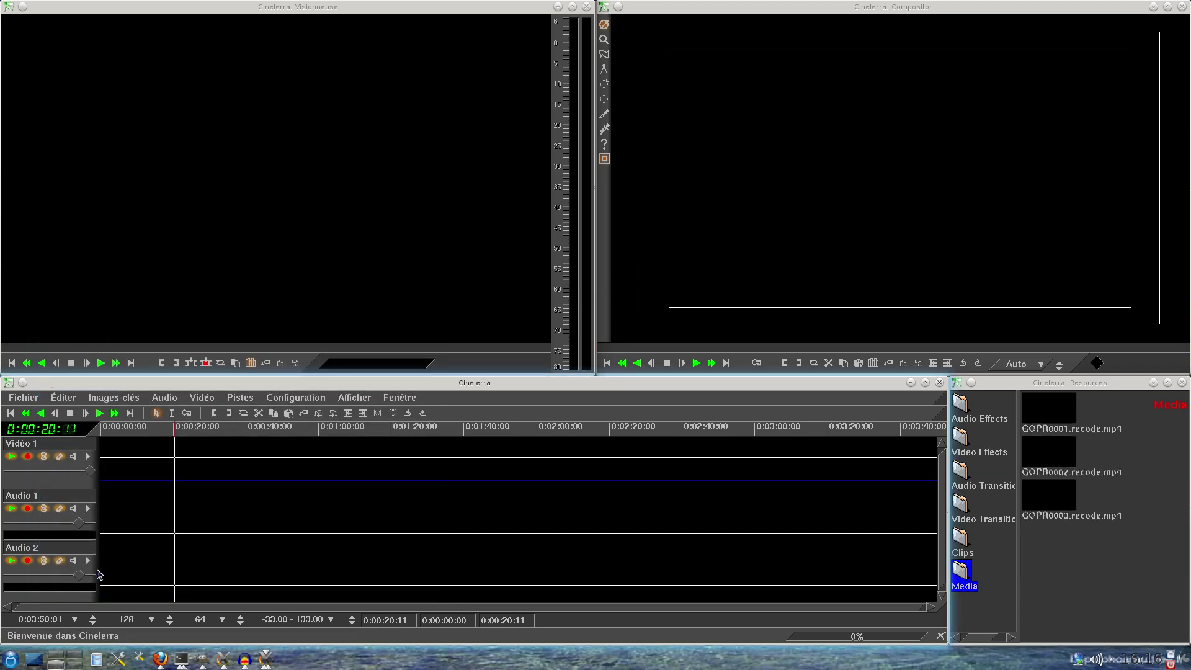
Show GOPR0001.recode.mp4 in the viewer and start playing it.
left_click(1047, 411)
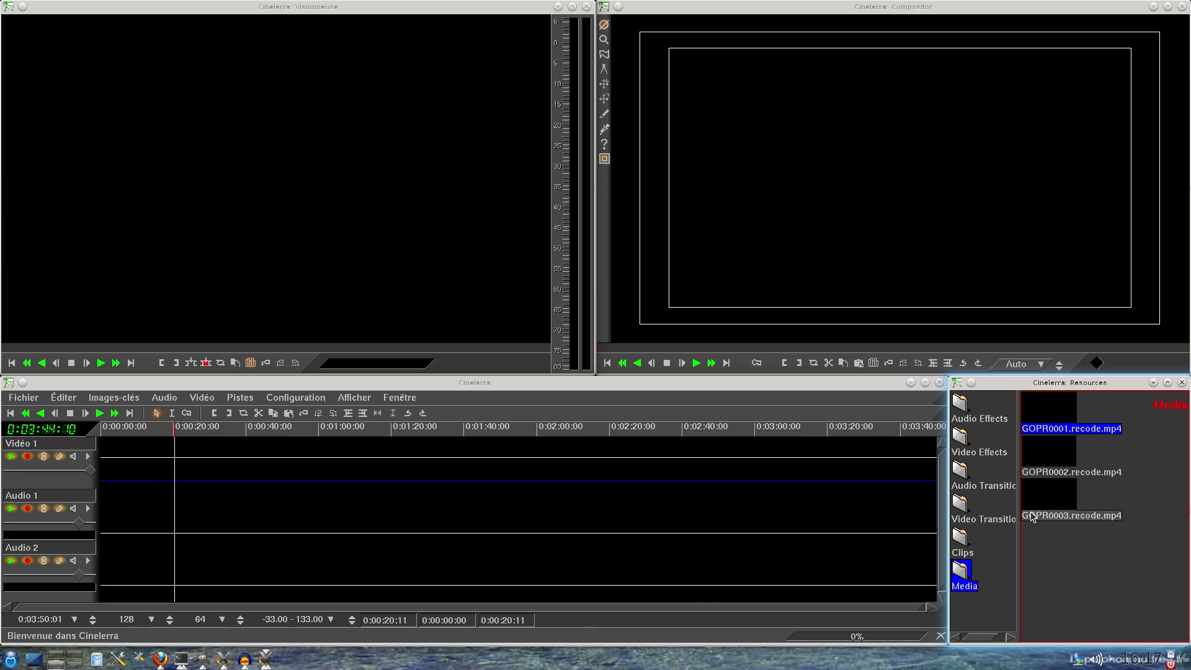
right_click(1045, 415)
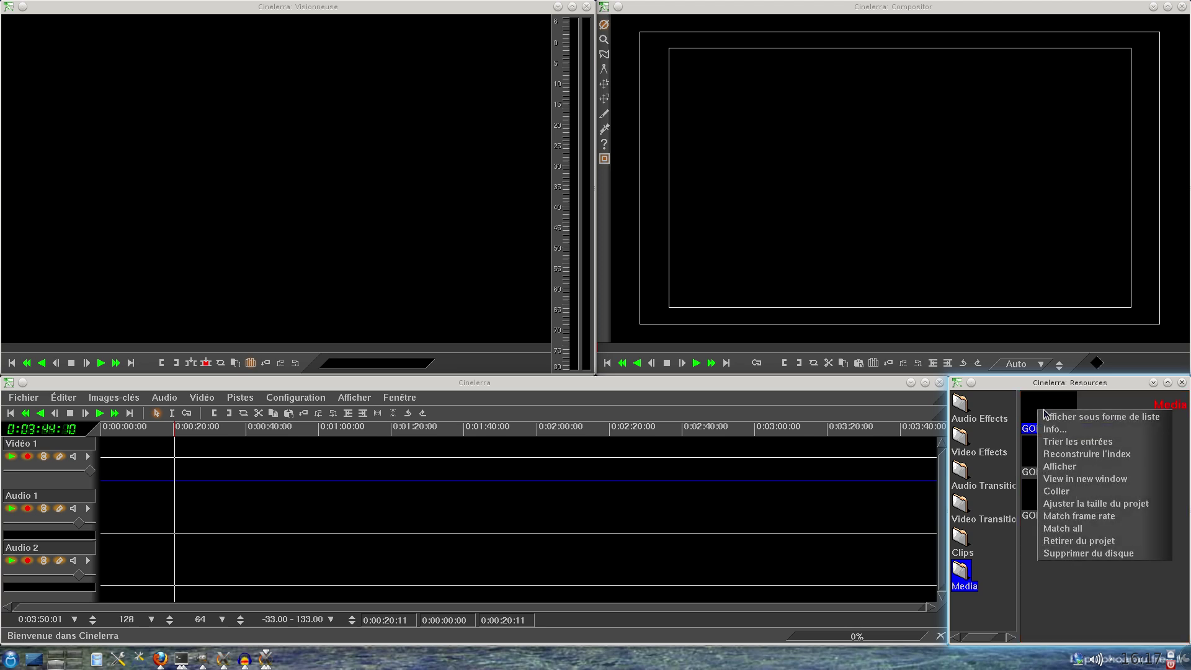
left_click(1060, 467)
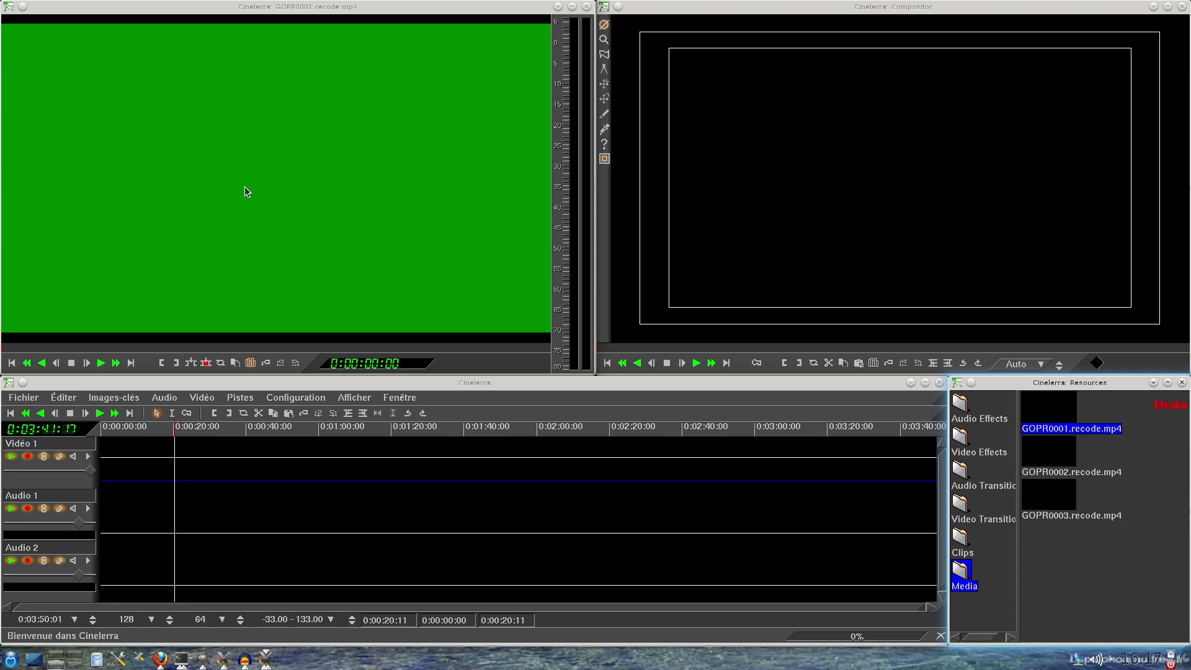
left_click(100, 366)
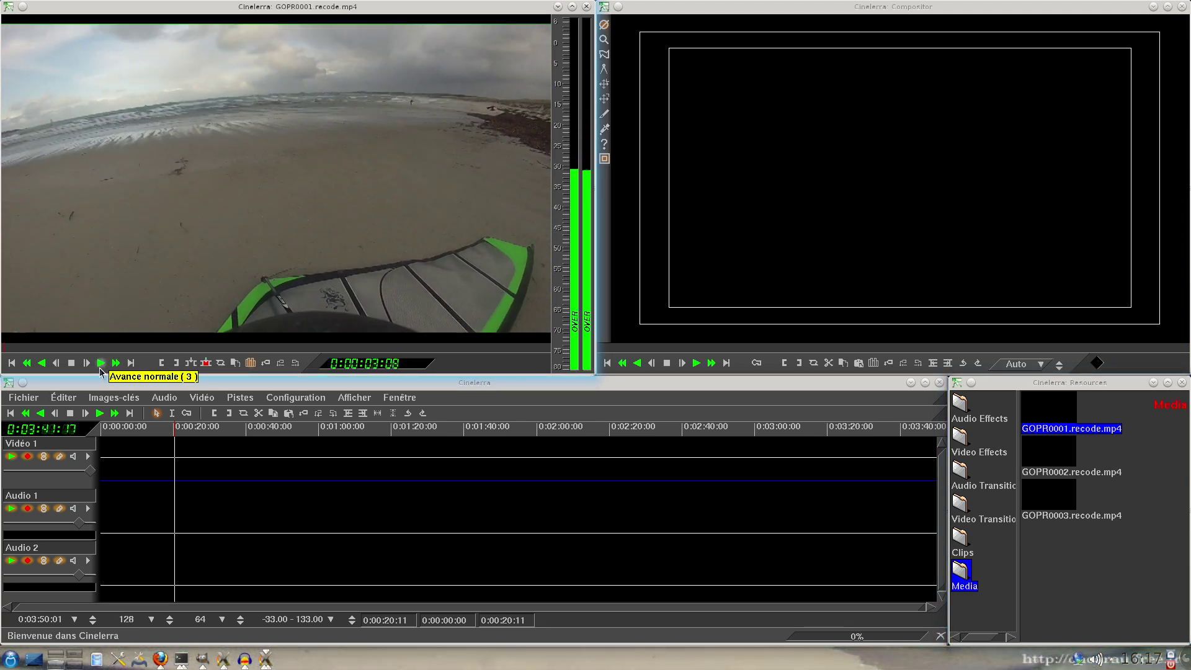
Mark a segment about 22 seconds long in GOPR0001.recode.mp4 with in and out points, starting at about 0:01:08.
left_click(55, 362)
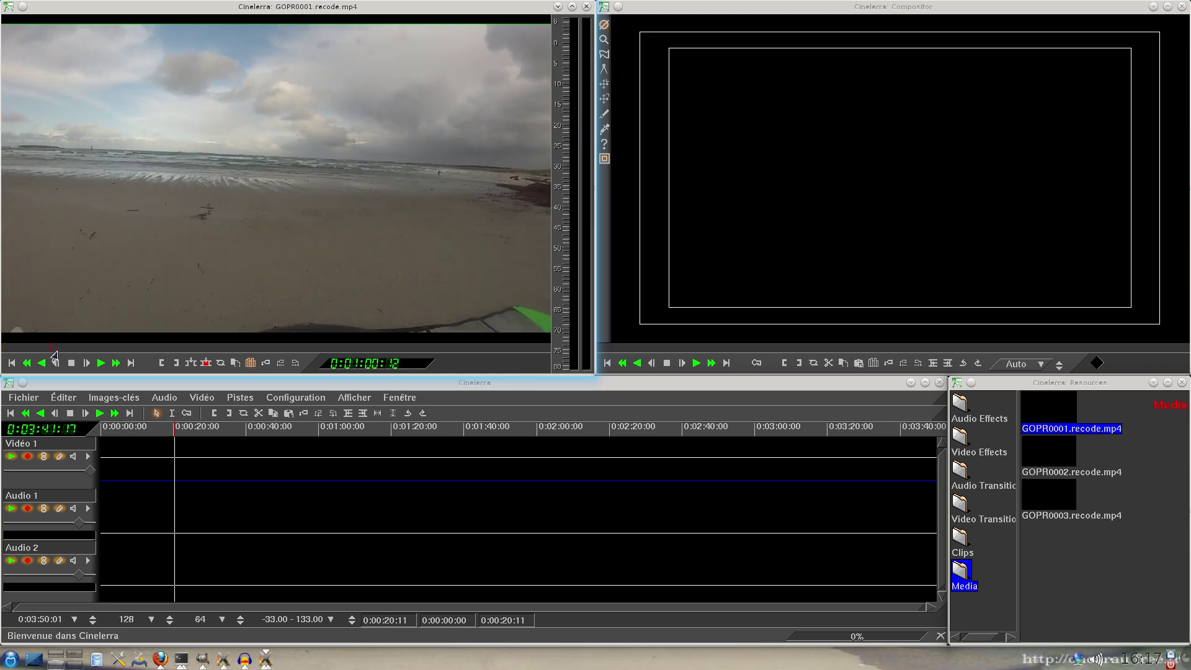
left_click_drag(56, 352, 55, 351)
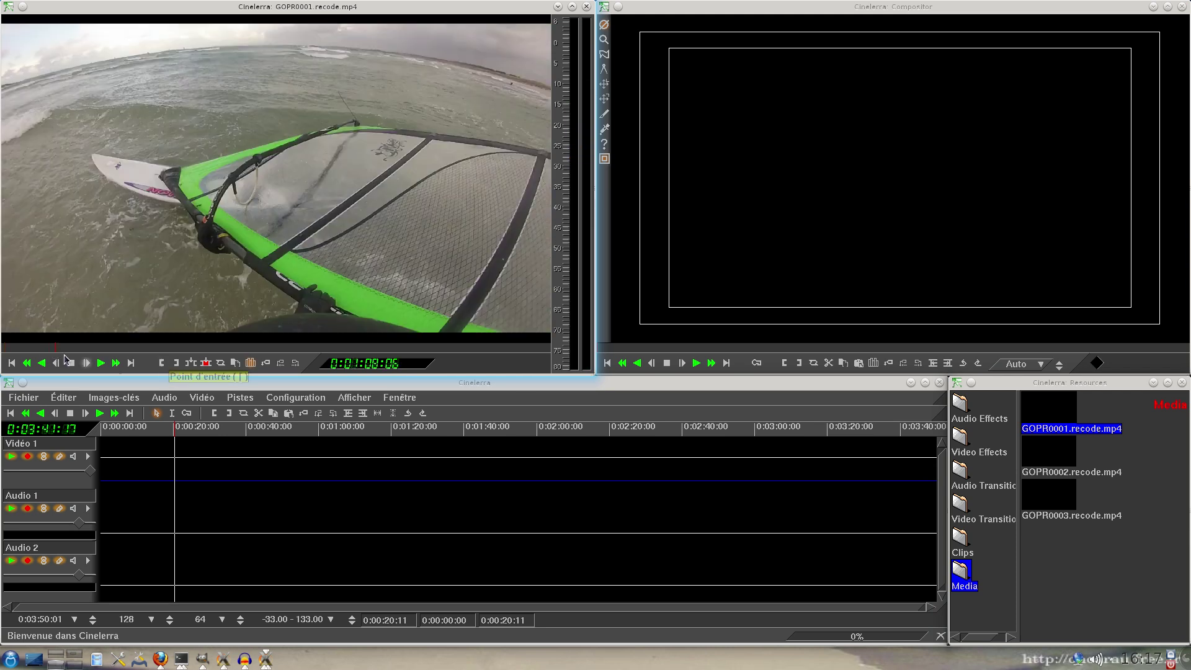
left_click(101, 364)
left_click(163, 365)
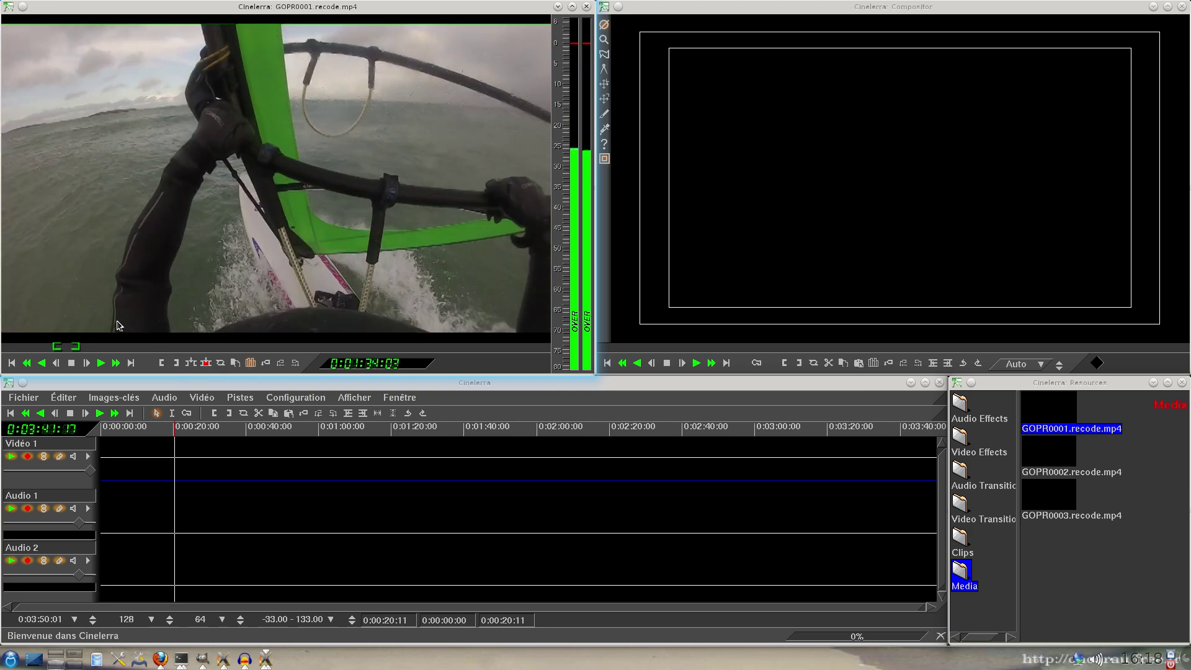
left_click(71, 363)
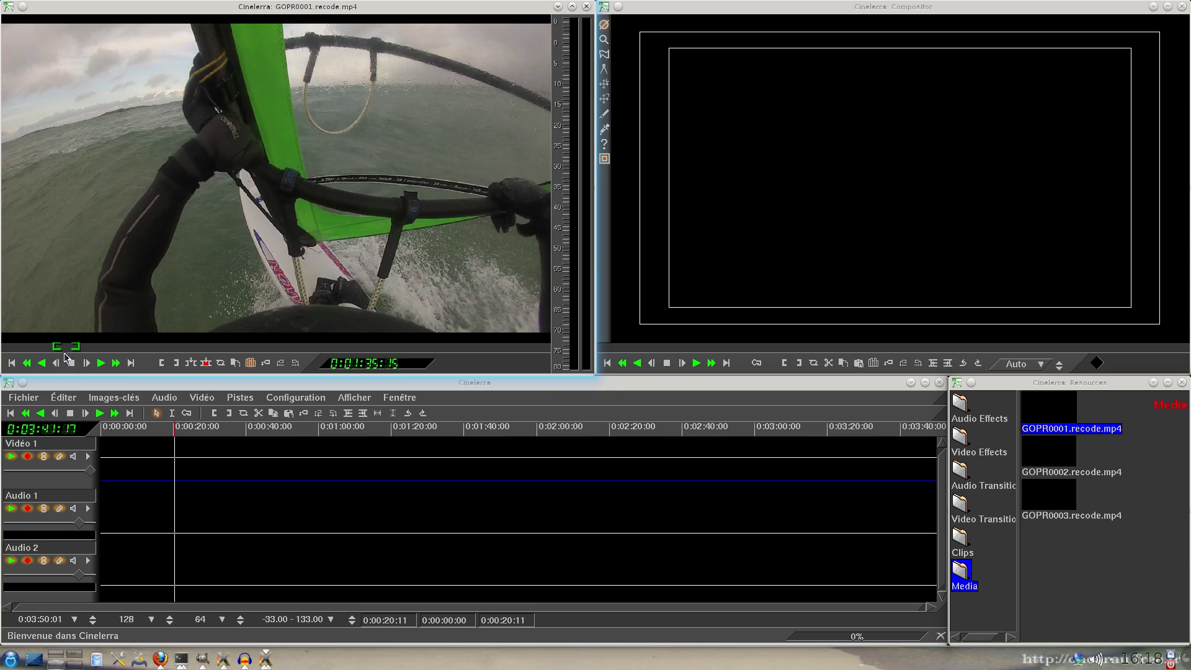
Splice the marked segment of GOPR0001.recode.mp4 into the video and audio tracks at the start of the timeline.
left_click(63, 353)
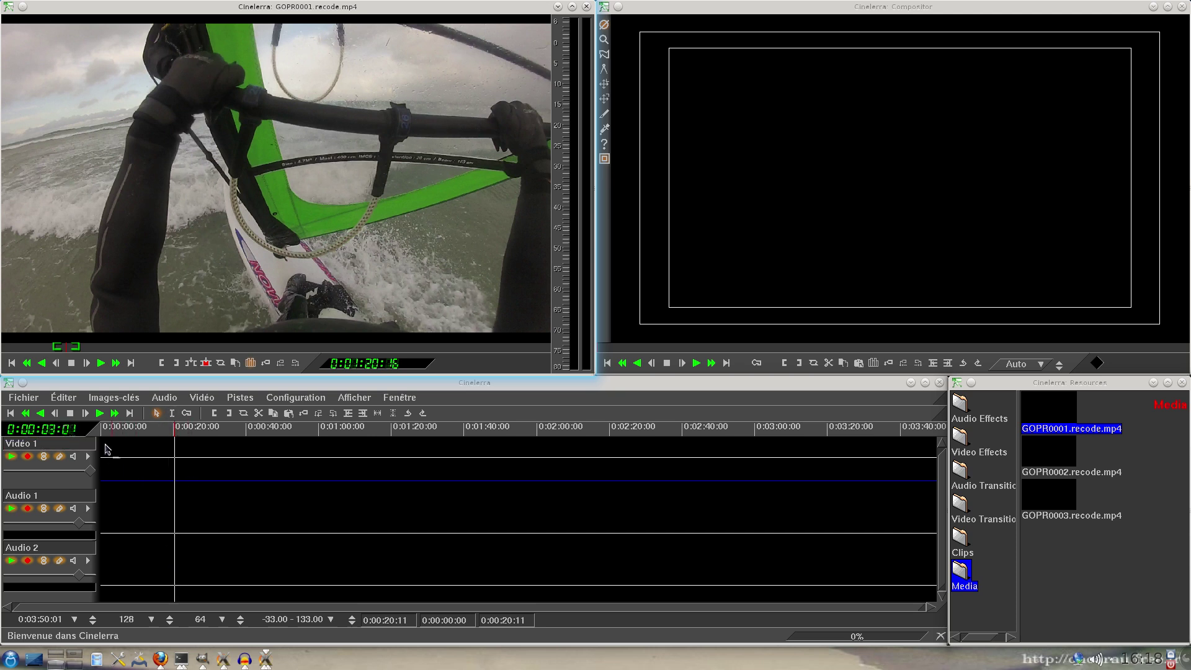
left_click(11, 414)
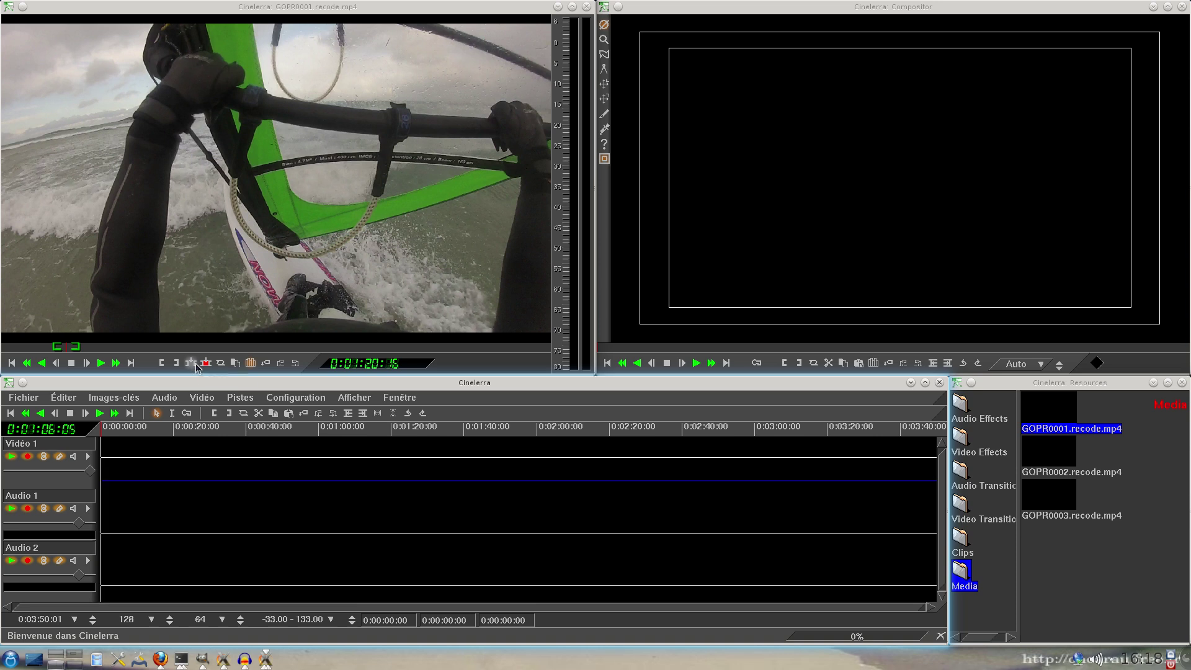
left_click(191, 363)
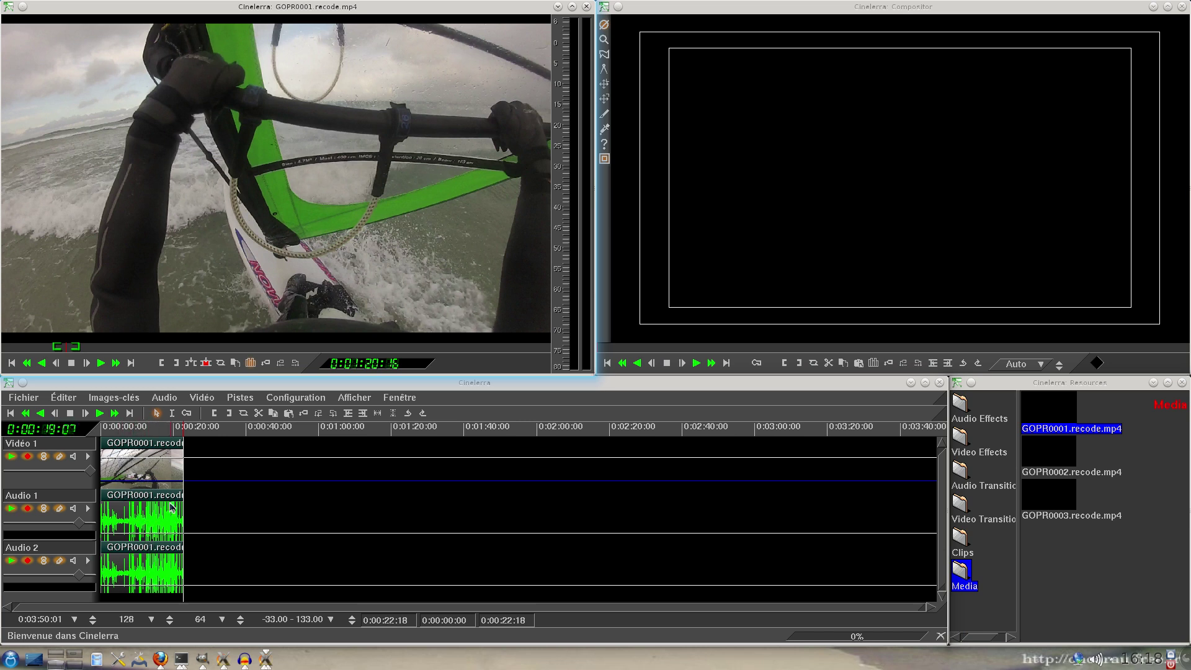
Fit the timeline view to the inserted clip and adjust its horizontal zoom to a span of 0:01:55:00.
left_click(377, 413)
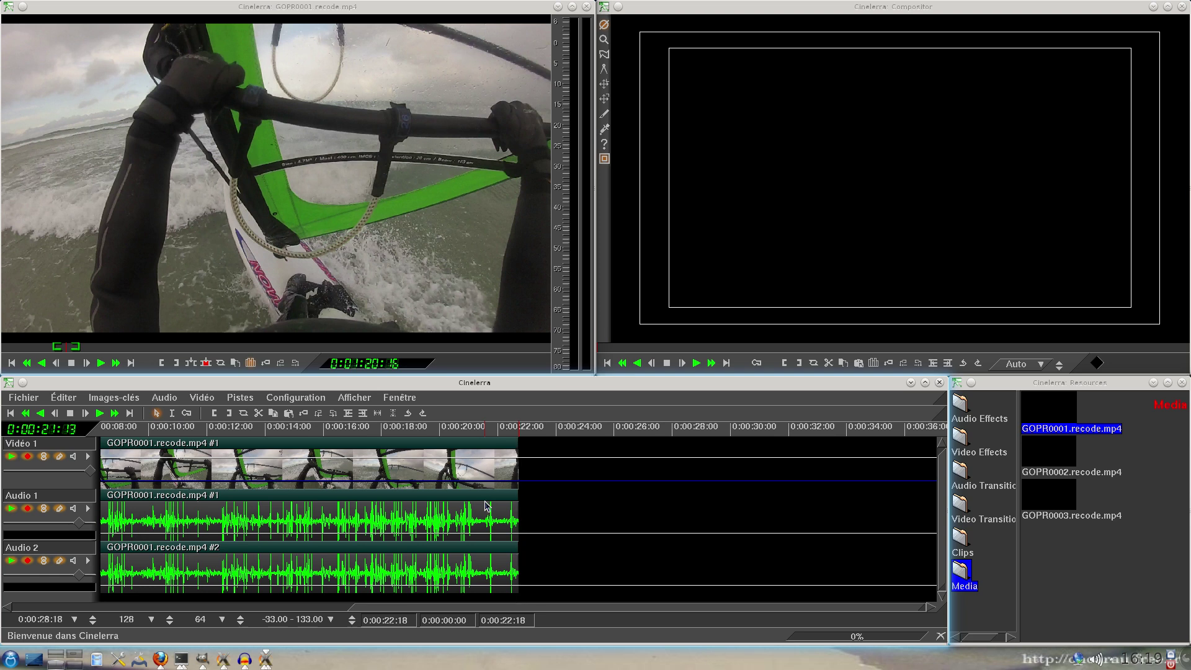
key("Down")
key("Down")
key("Down")
key("Up")
key("Up")
key("Up")
key("Up")
key("Up")
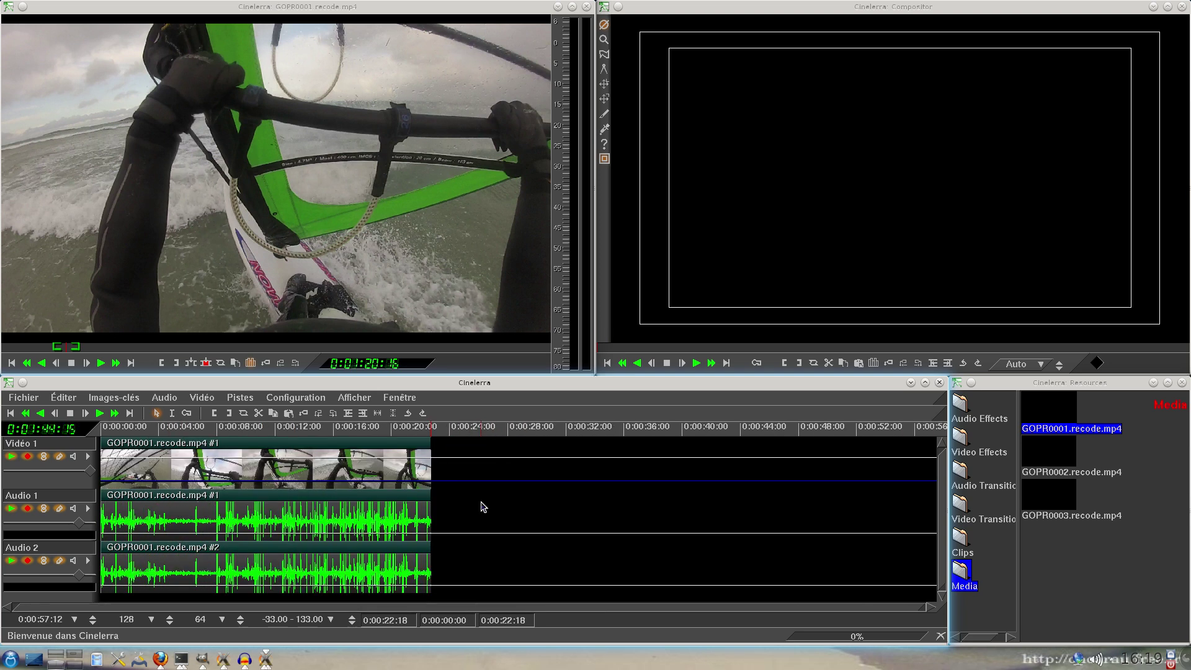
key("Down")
key("Down")
key("Down")
key("Down")
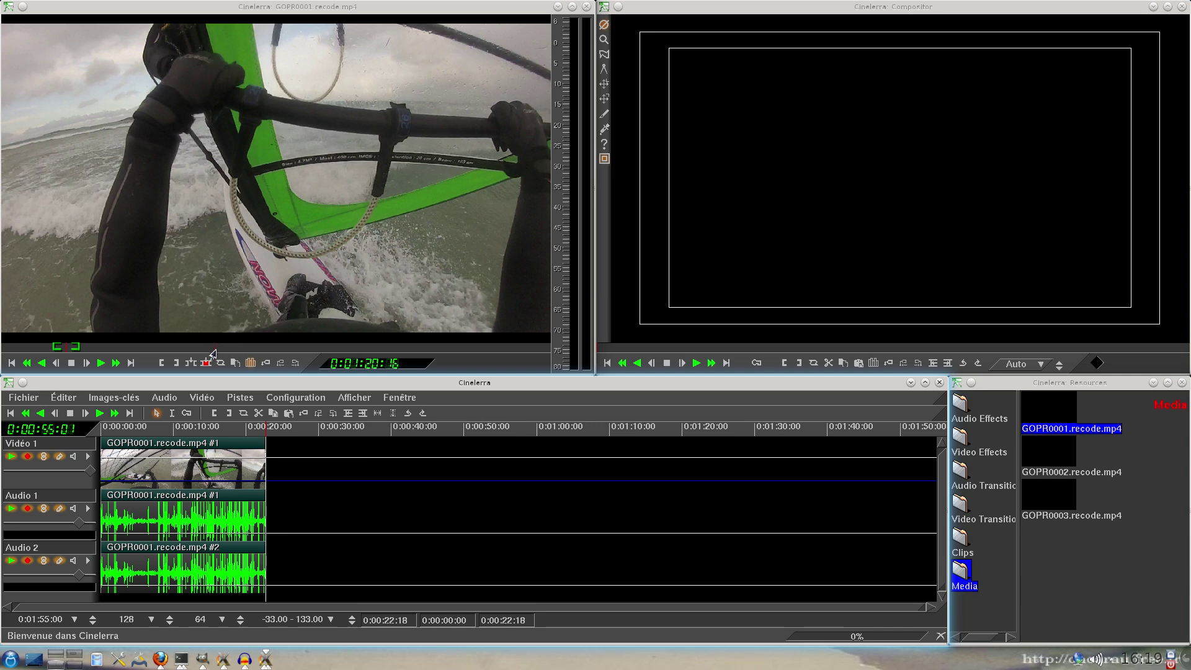
Mark a second segment in GOPR0001.recode.mp4, with the in point at 0:02:50:16 and the out point at about 0:03:03.
left_click_drag(164, 347, 158, 347)
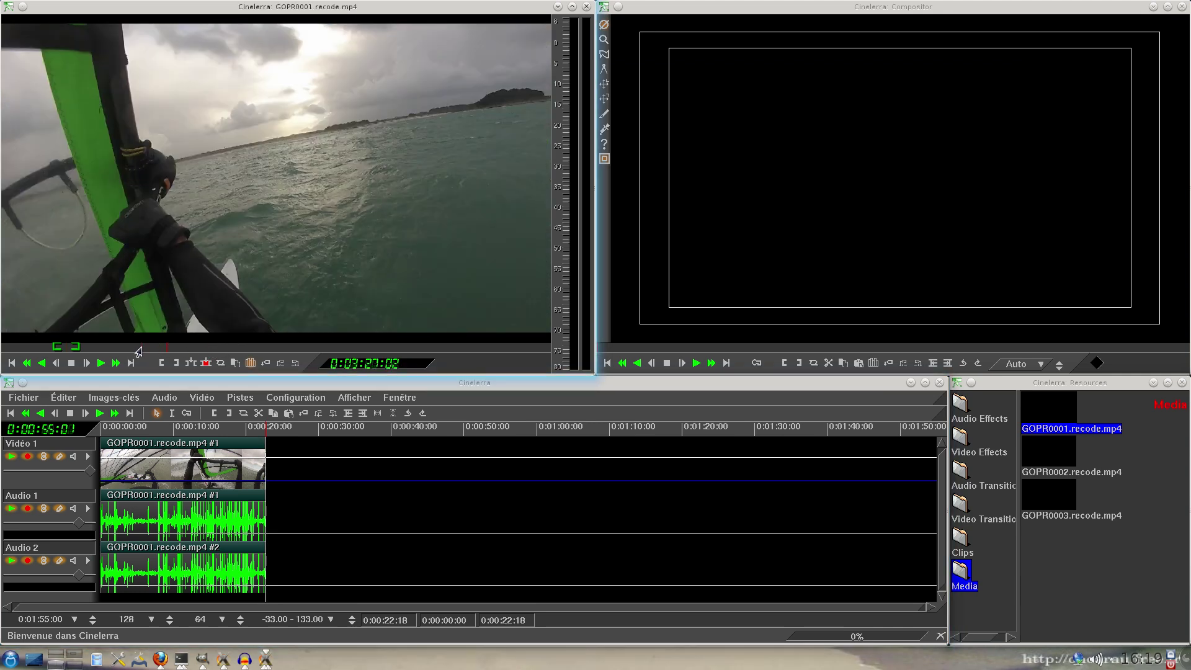
left_click(138, 348)
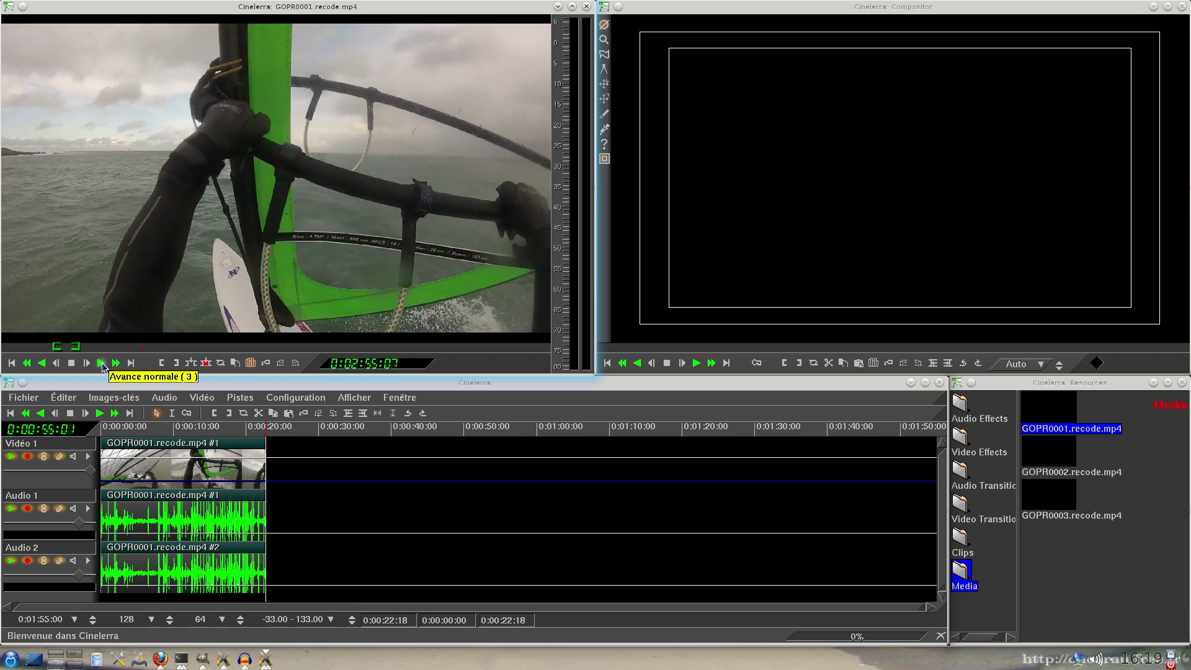
left_click(101, 363)
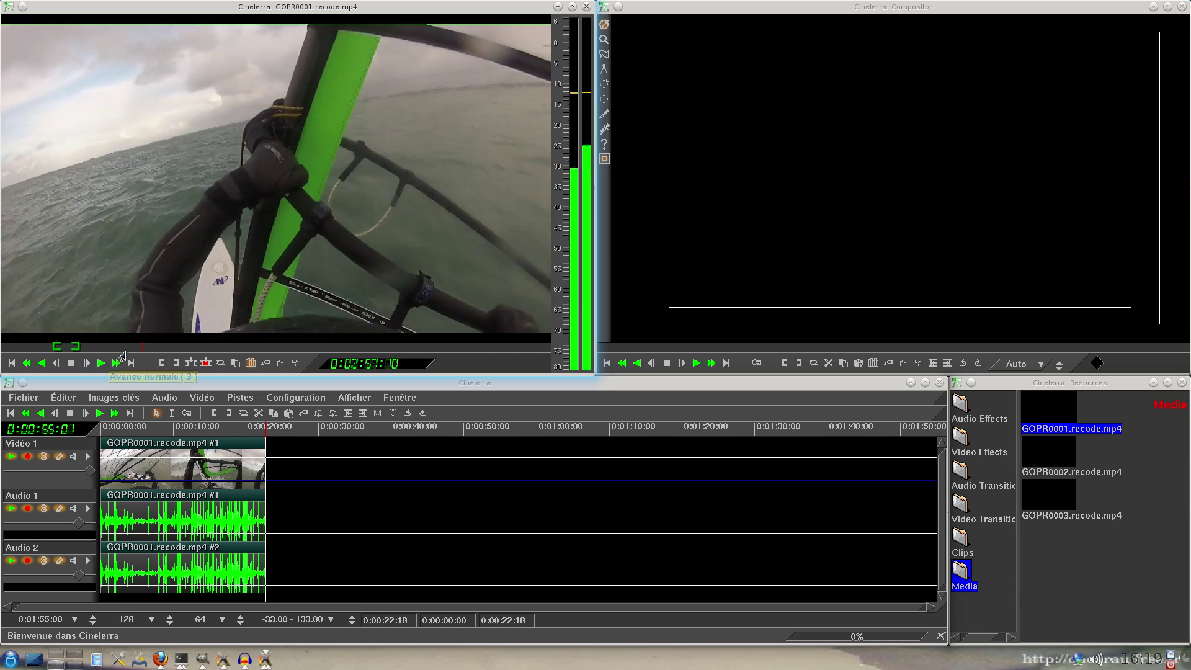
left_click(134, 349)
left_click(161, 363)
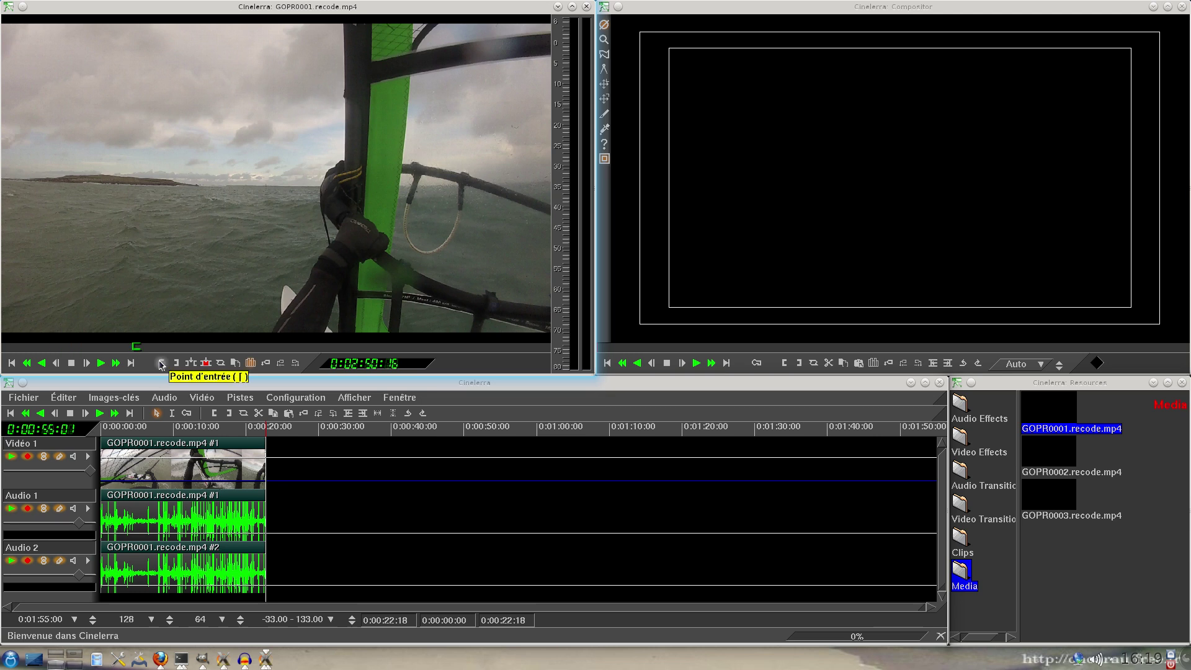
left_click(101, 364)
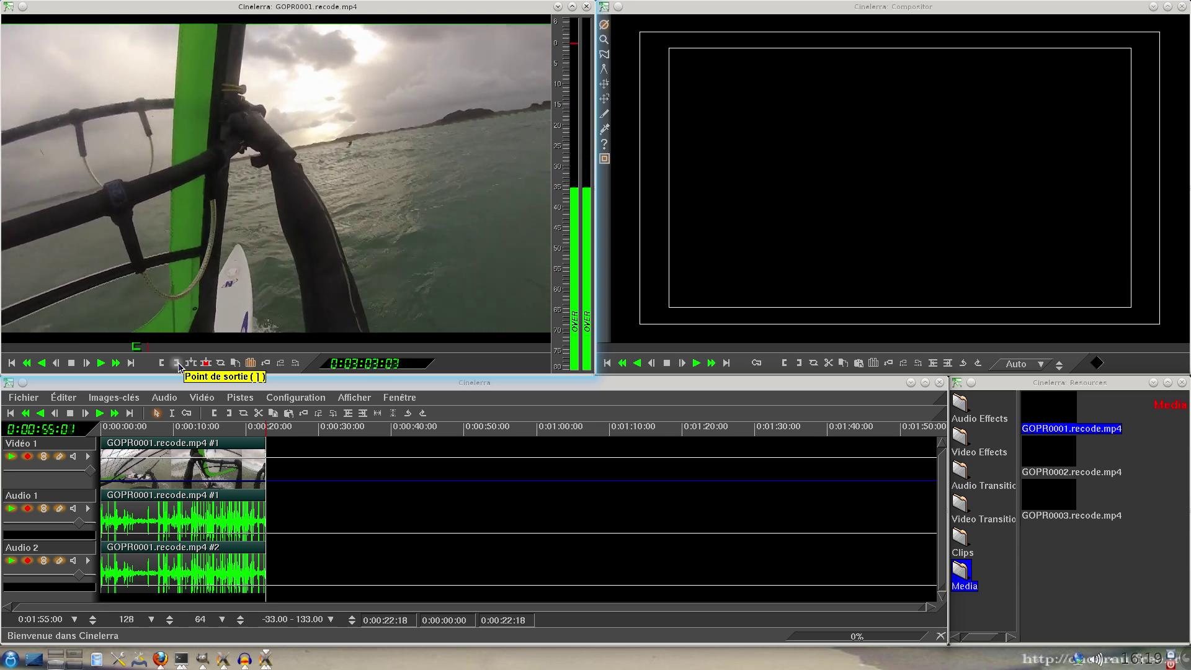
left_click(177, 363)
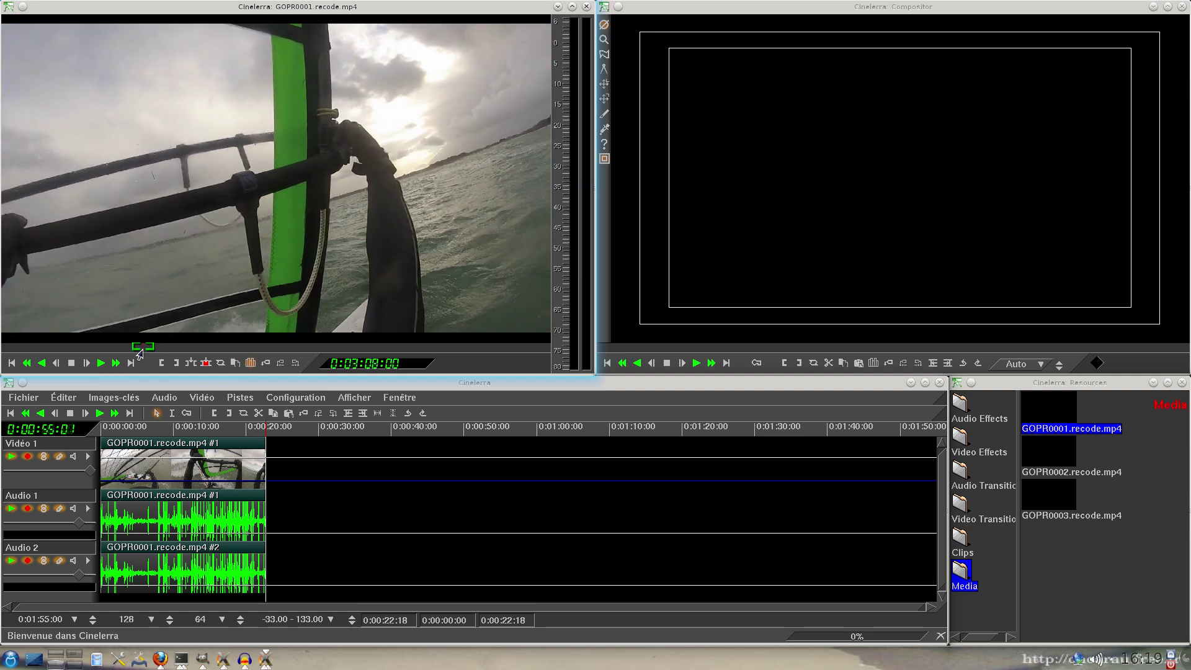
left_click(143, 347)
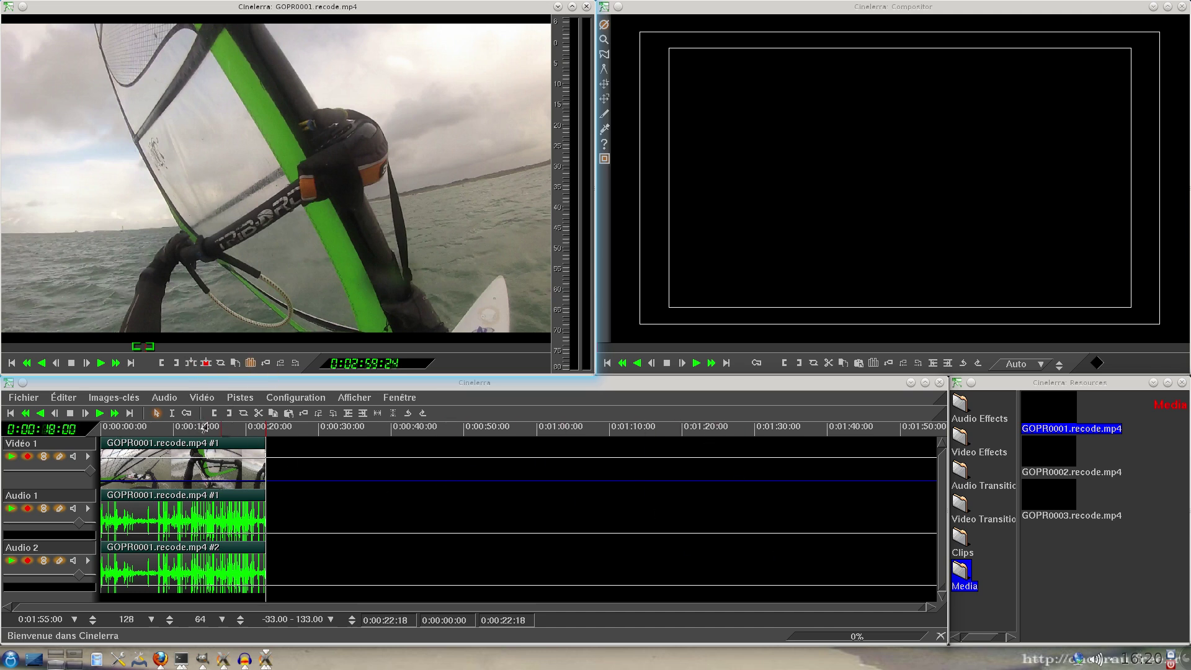
Splice the second marked segment of GOPR0001.recode.mp4 into the tracks right after the first clip.
left_click(190, 363)
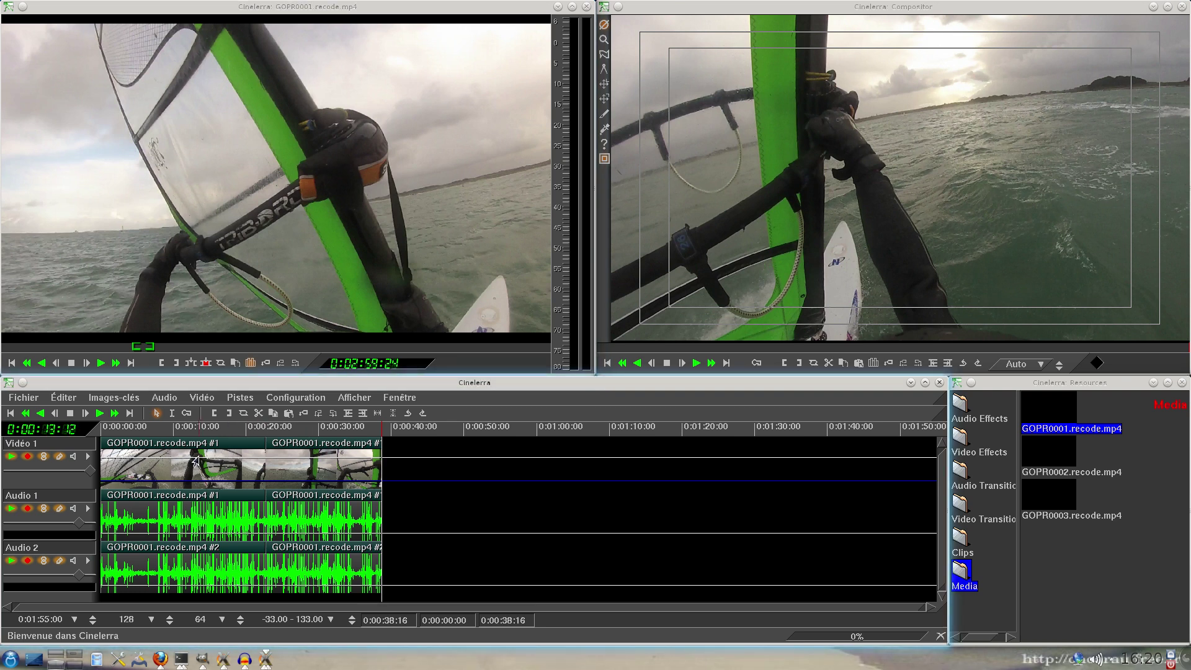
Try swapping the order of the two clips by moving the second ahead of the first, and undo the move.
left_click_drag(323, 453, 183, 472)
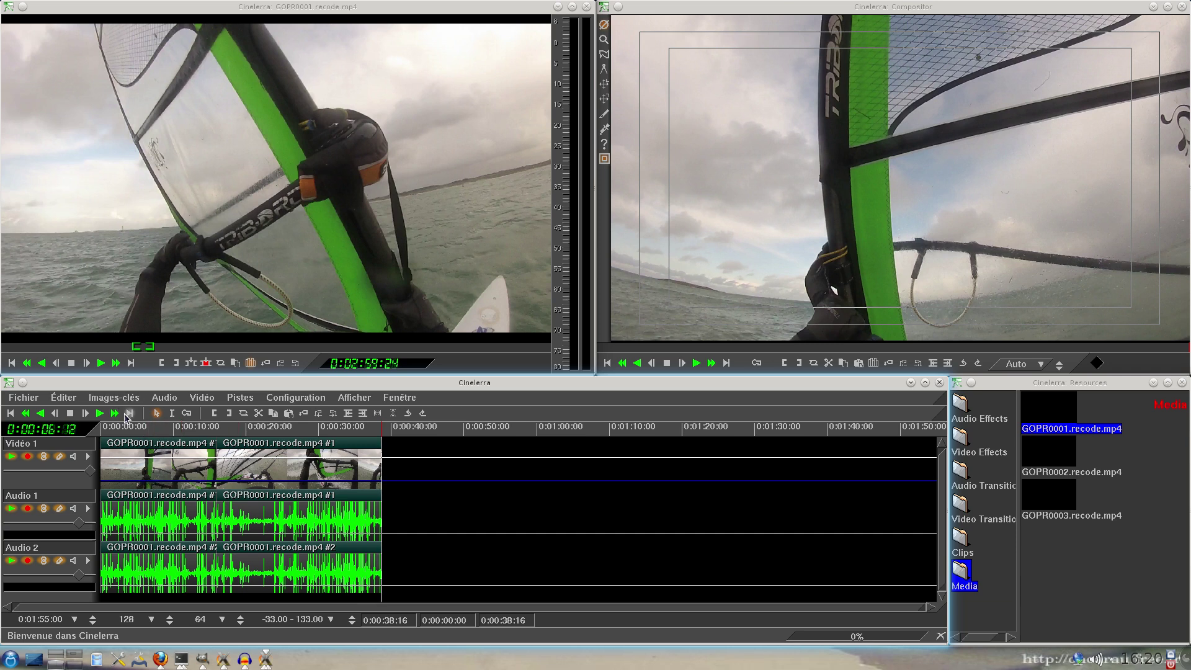
left_click(63, 397)
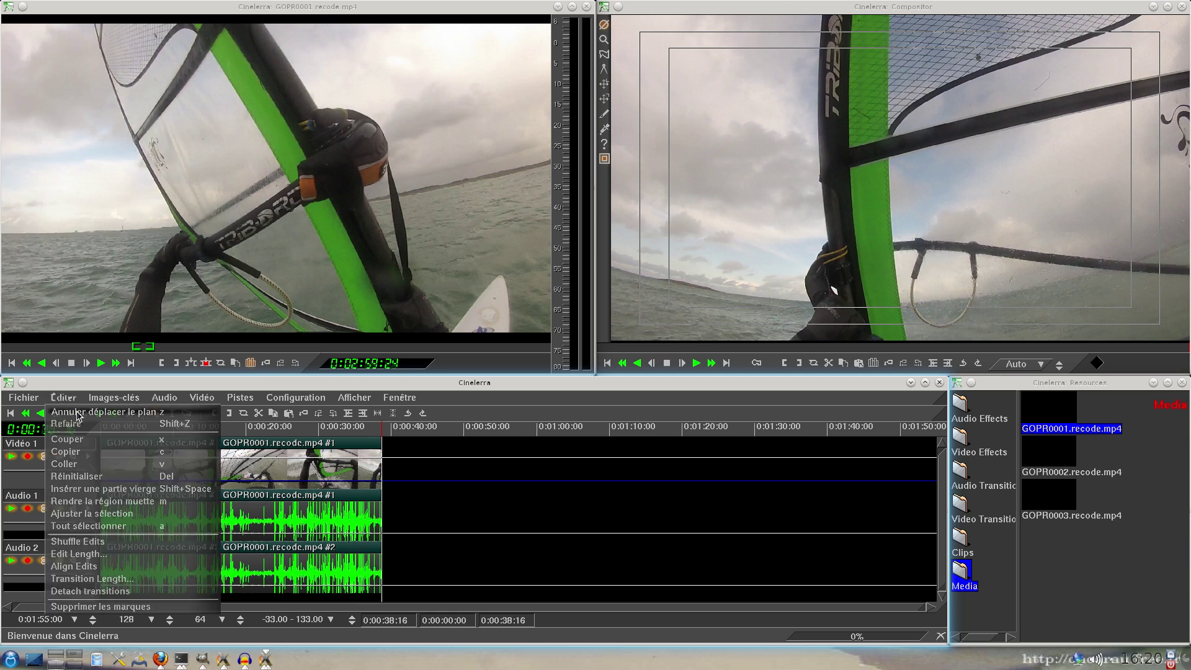
left_click(72, 420)
left_click(216, 518)
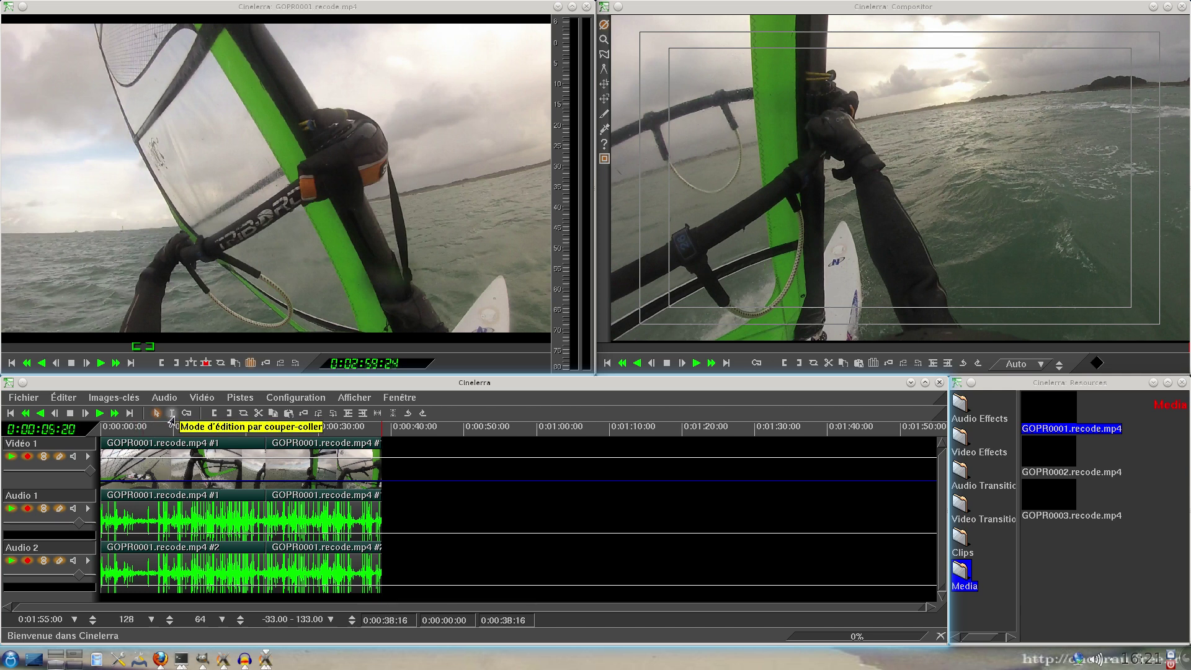
In cut-and-paste editing mode, cut the stretch from 0:00:02:05 to 0:00:04:10 on all tracks and paste it at the end of the timeline.
left_click(170, 416)
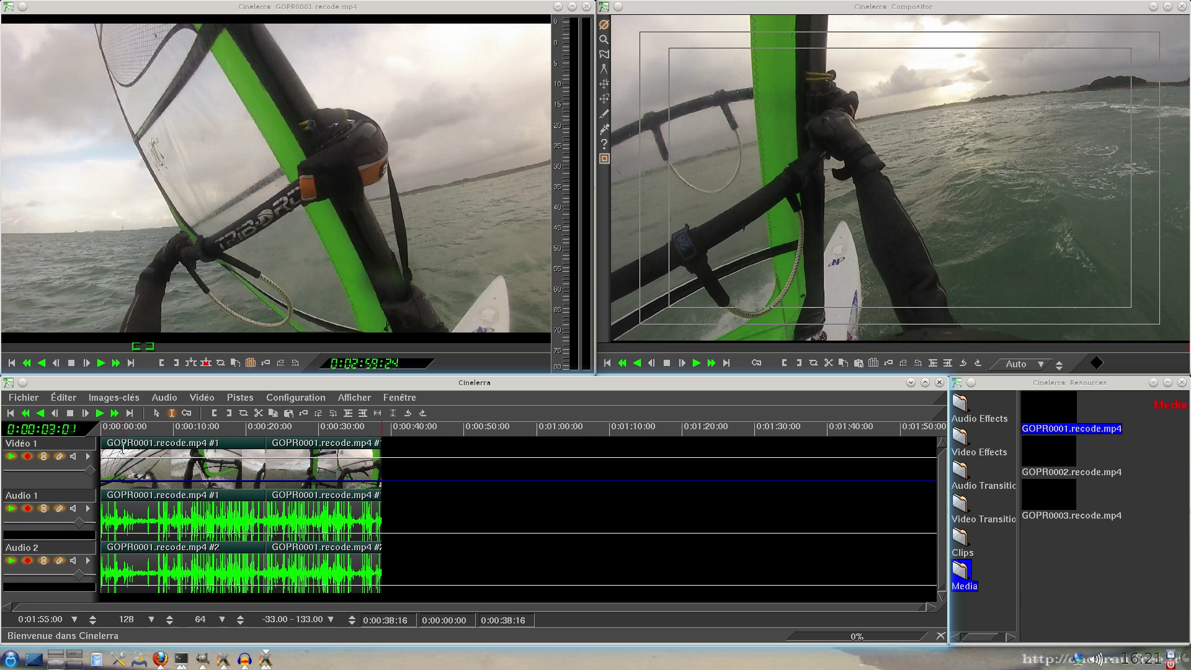
left_click_drag(117, 456, 133, 462)
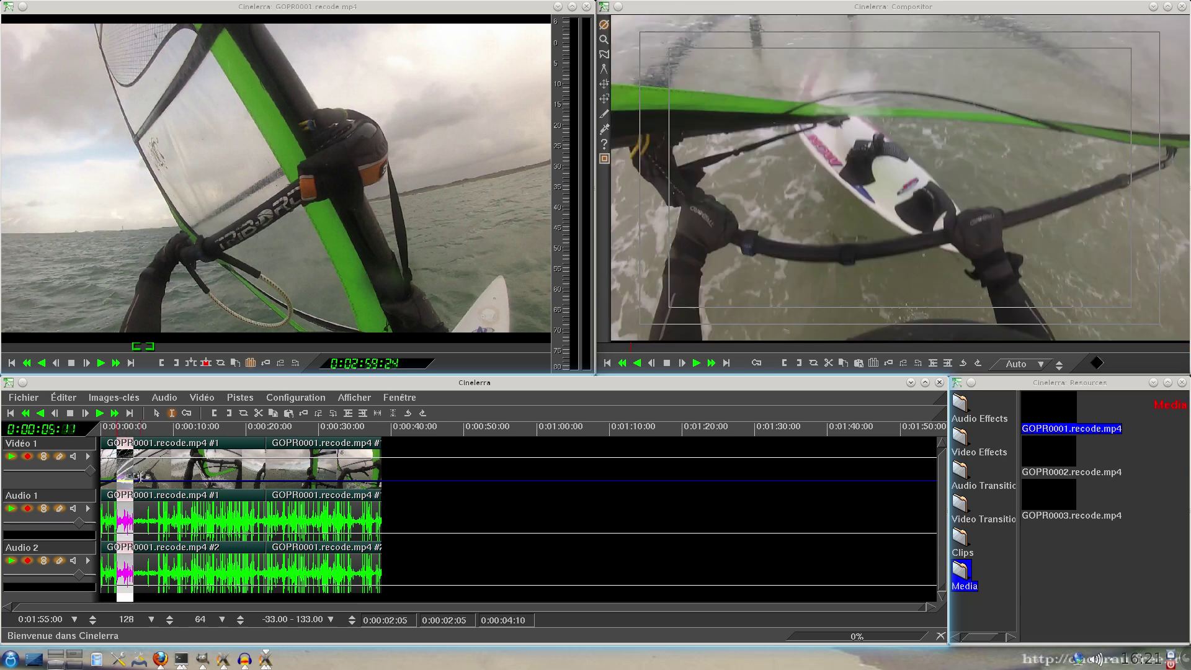
left_click(64, 397)
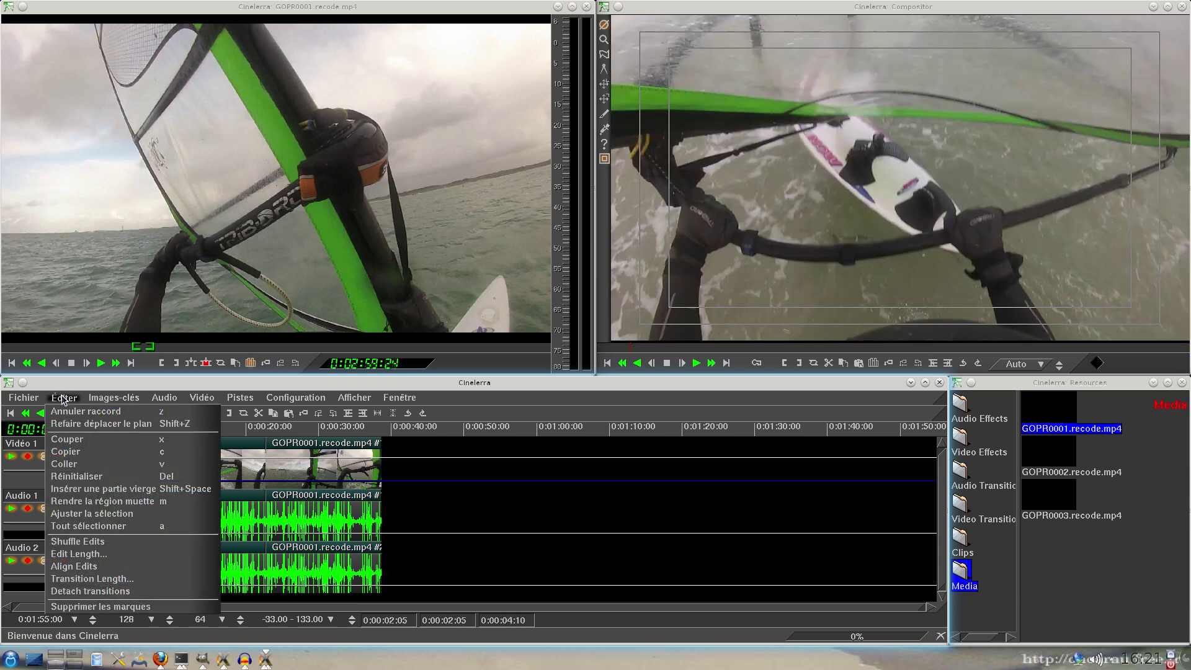
left_click(82, 440)
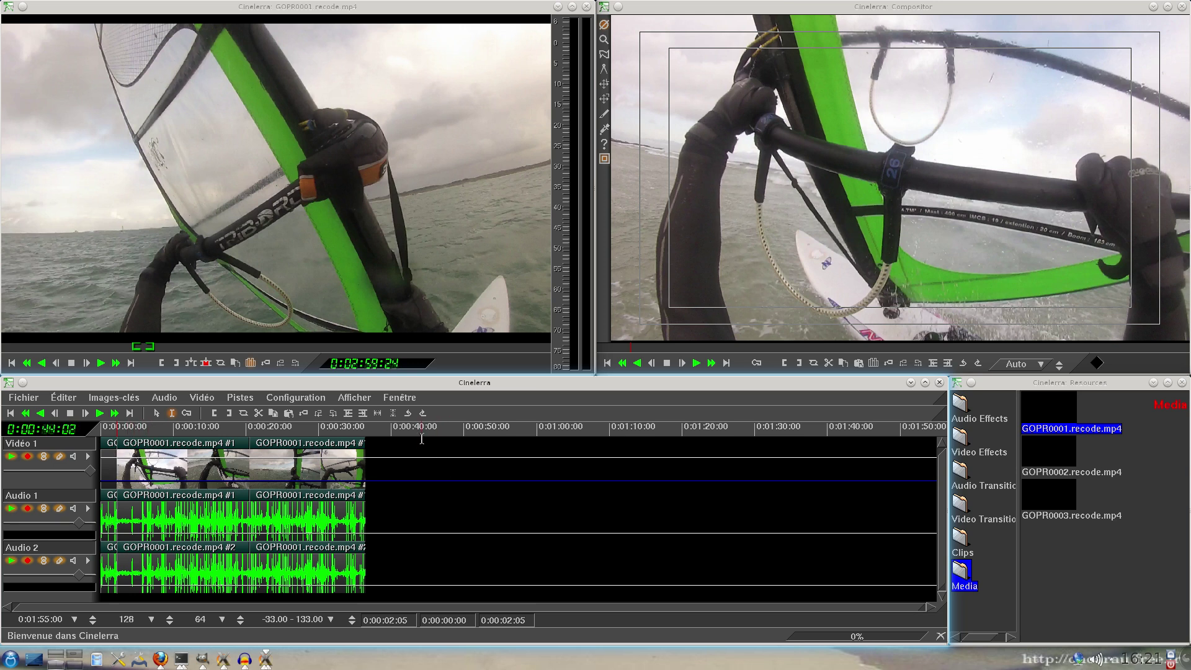
left_click(363, 439)
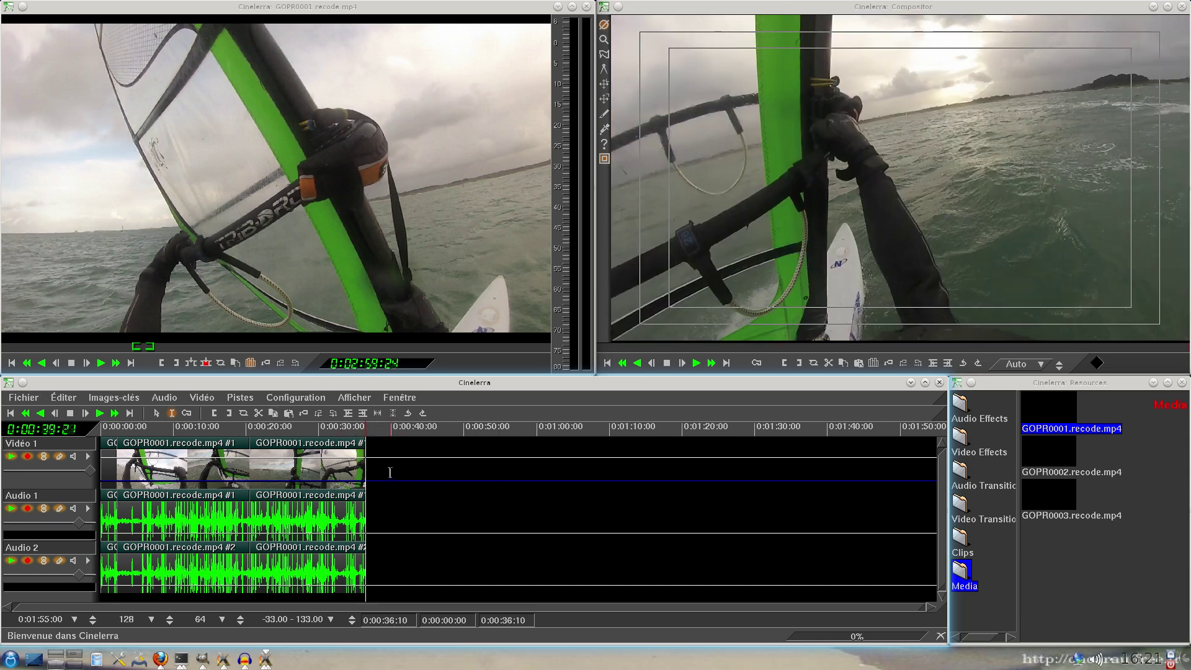
left_click(65, 400)
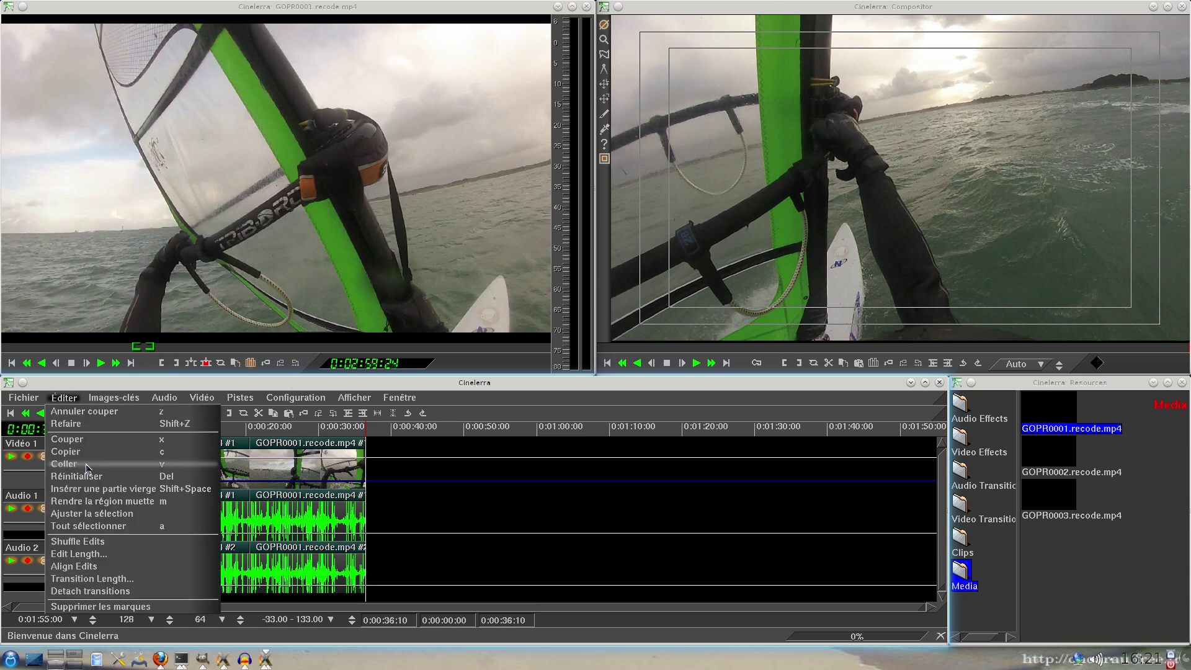
left_click(87, 468)
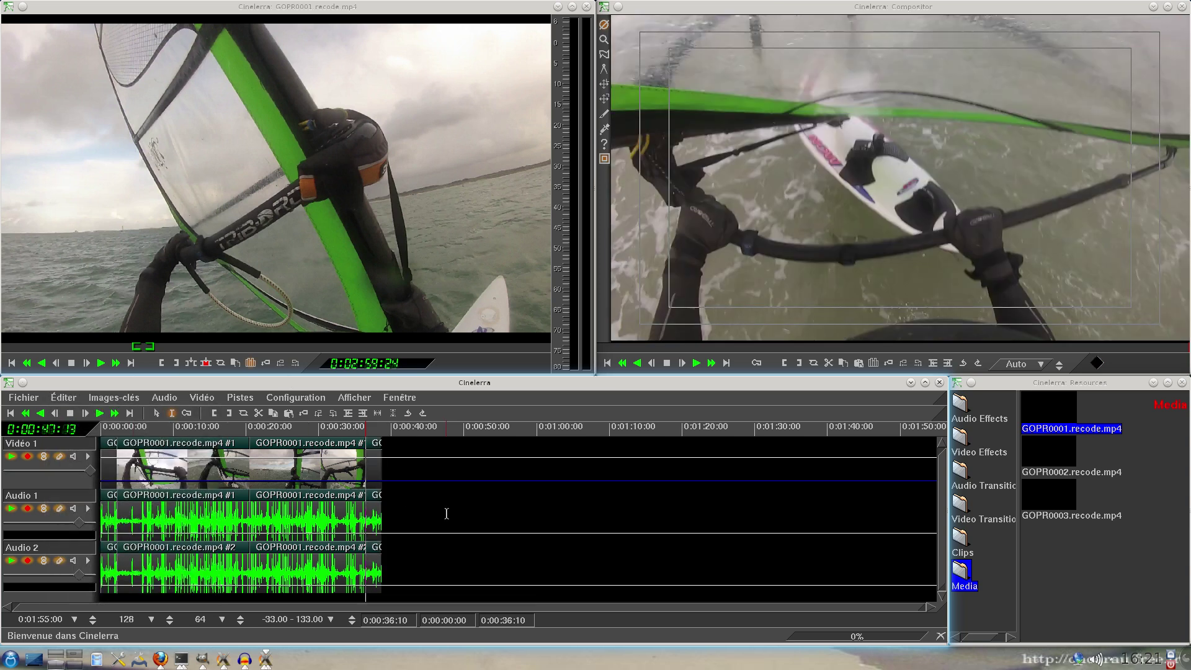
Undo the last paste and the cut before it.
key("z")
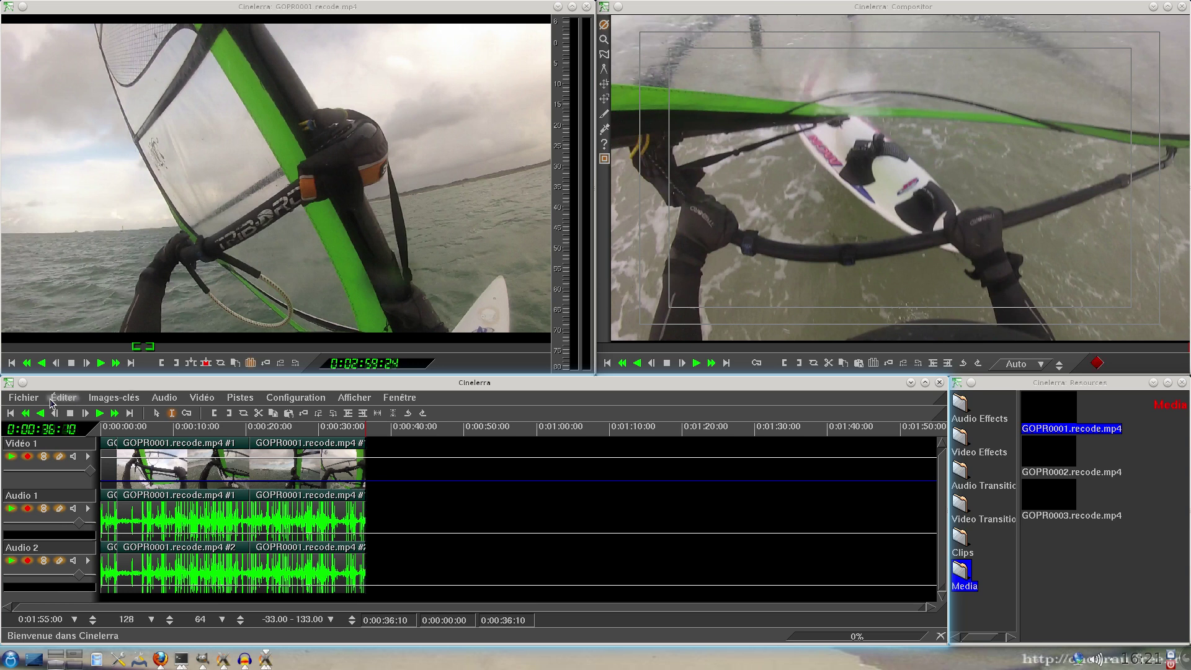
left_click(64, 397)
left_click(62, 413)
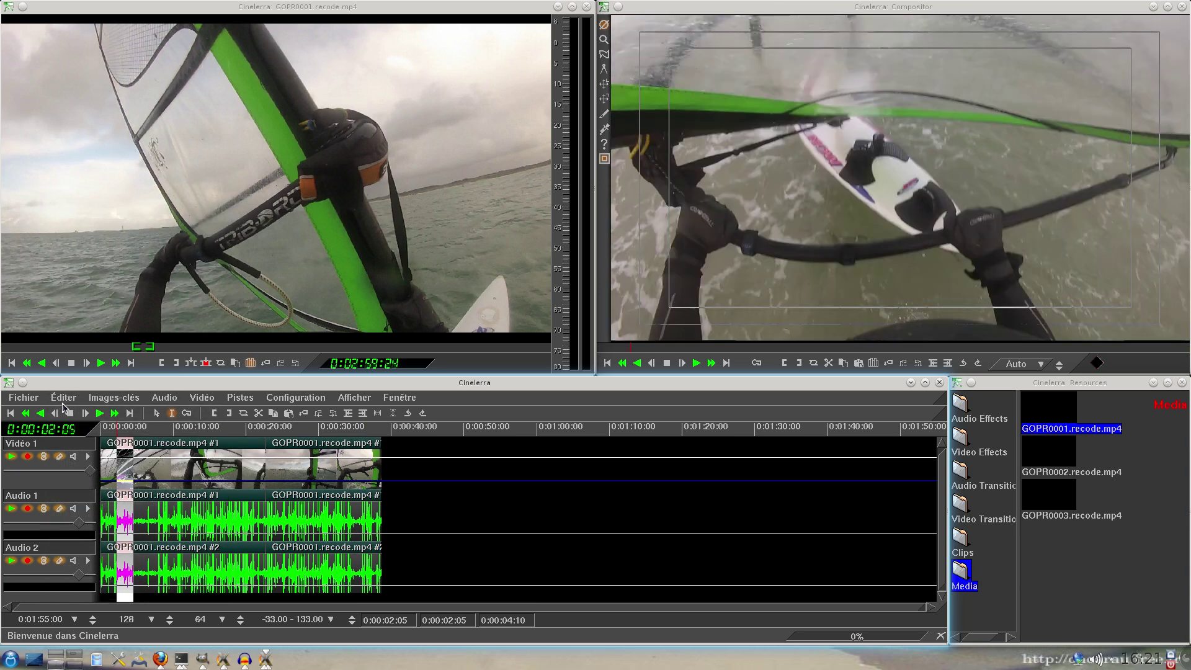
Return to the arrow editing mode and zoom the timeline to a span of 0:00:57:12.
left_click(156, 412)
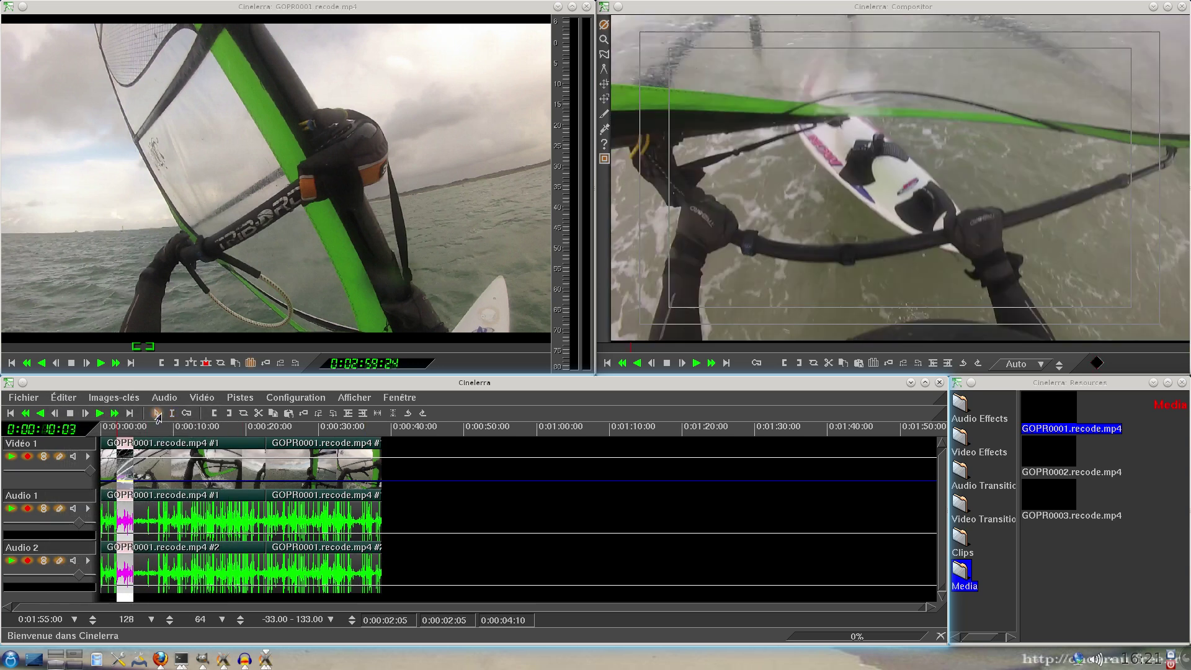
left_click(199, 441)
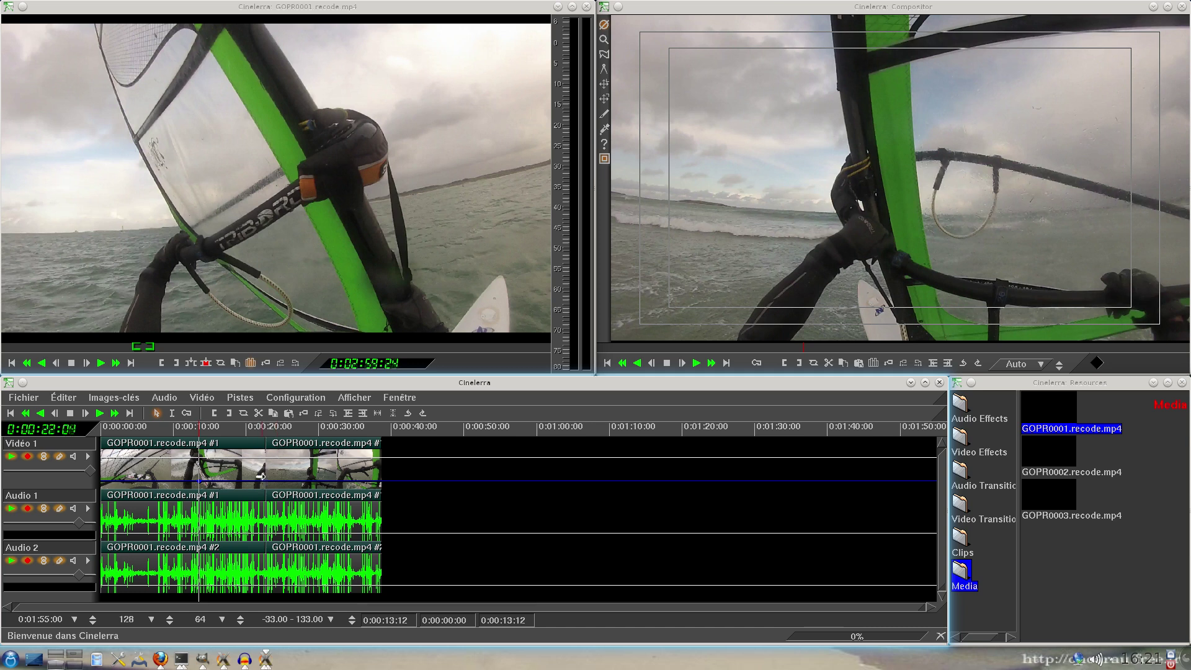
left_click(382, 413)
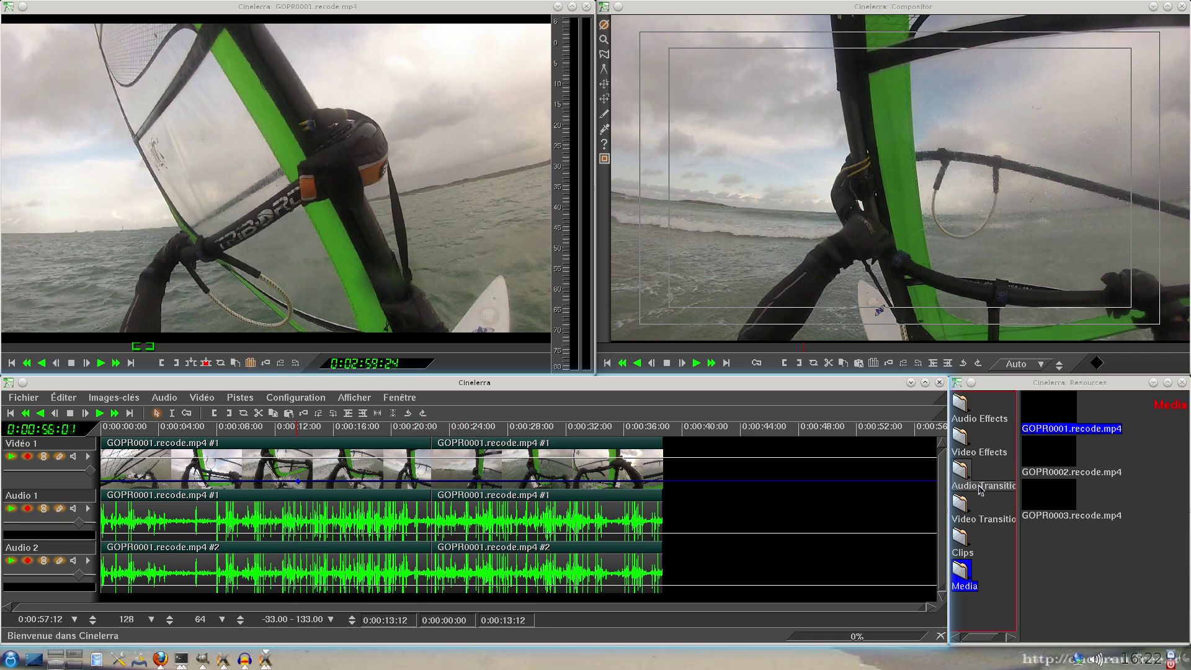
Add the Fondu enchaîné video transition at the start of the first clip and at the junction between the two clips.
left_click(962, 506)
mouse_move(1116, 413)
left_mouse_down()
mouse_move(969, 456)
mouse_move(526, 485)
mouse_move(434, 471)
left_mouse_up()
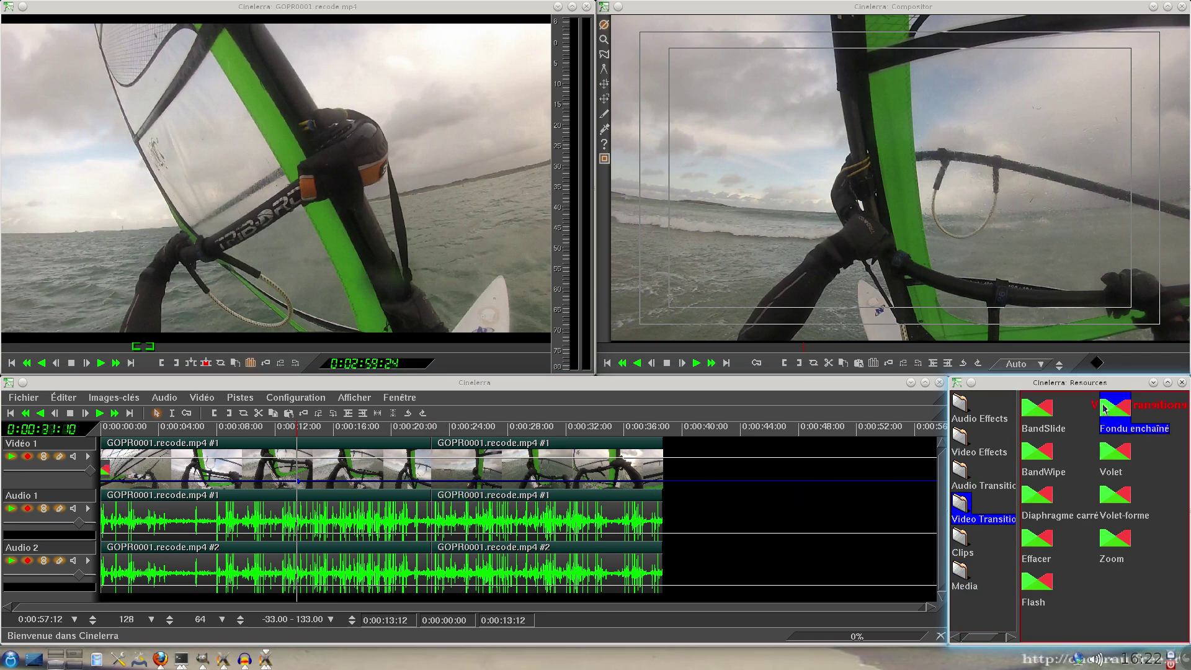
mouse_move(1118, 414)
left_mouse_down()
mouse_move(447, 490)
mouse_move(436, 473)
left_mouse_up()
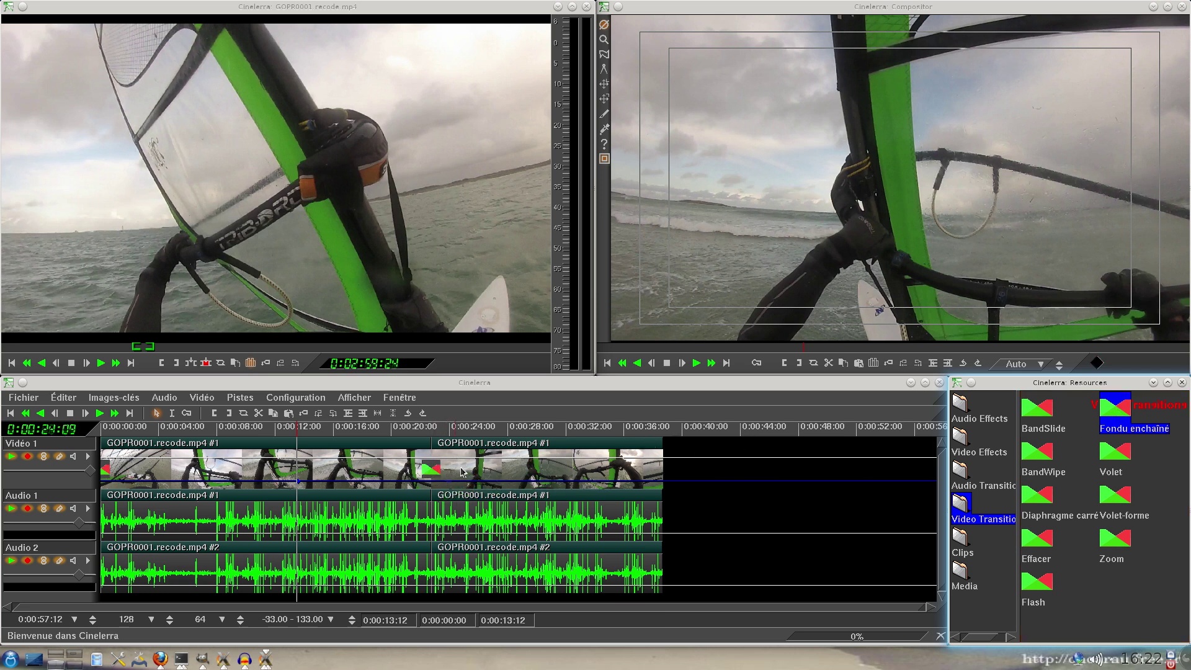
Set the duration of the Fondu enchaîné transition between the two clips to 2.0000 seconds.
left_click(425, 471)
right_click(426, 472)
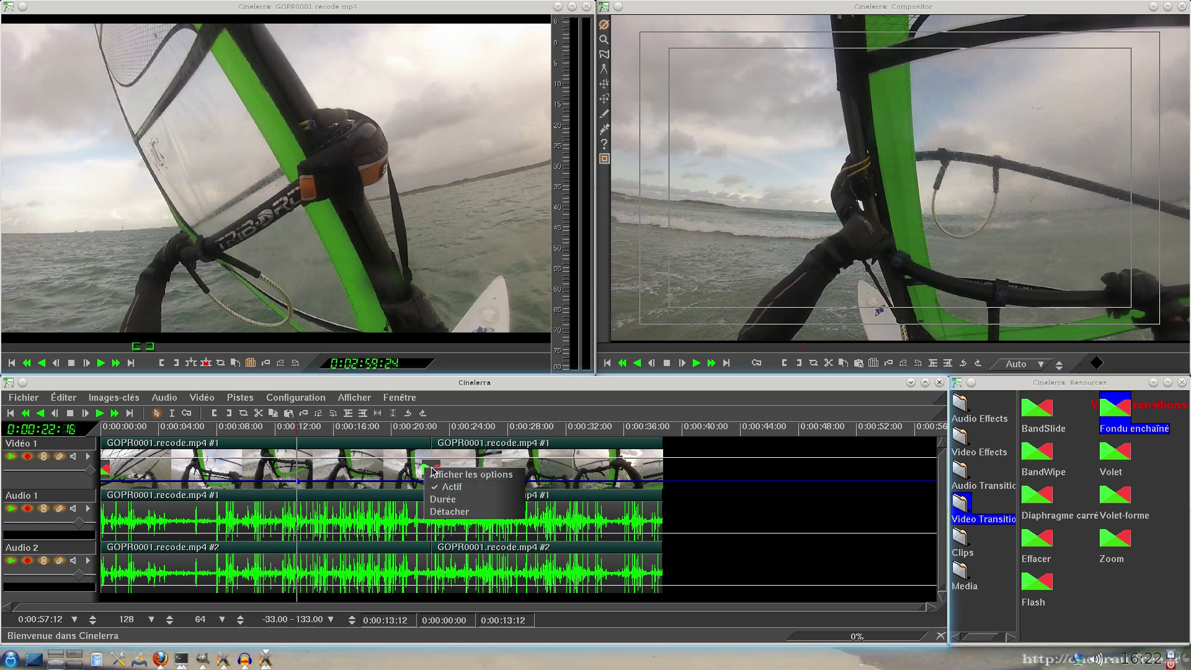
left_click(481, 475)
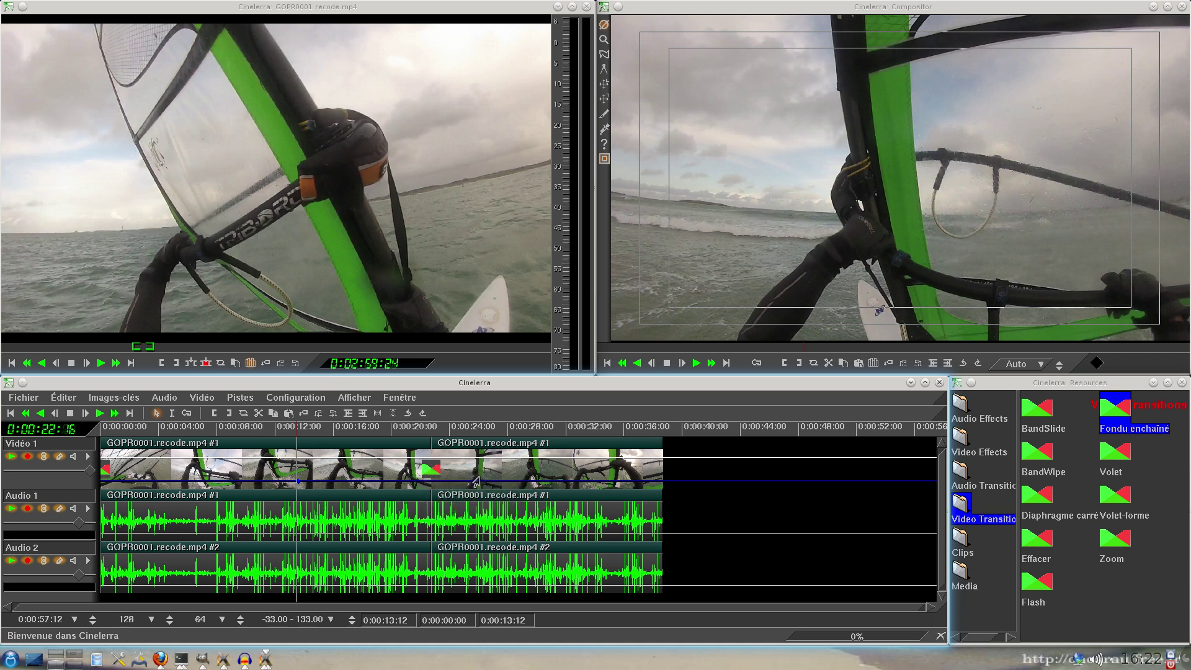
right_click(428, 470)
left_click(446, 500)
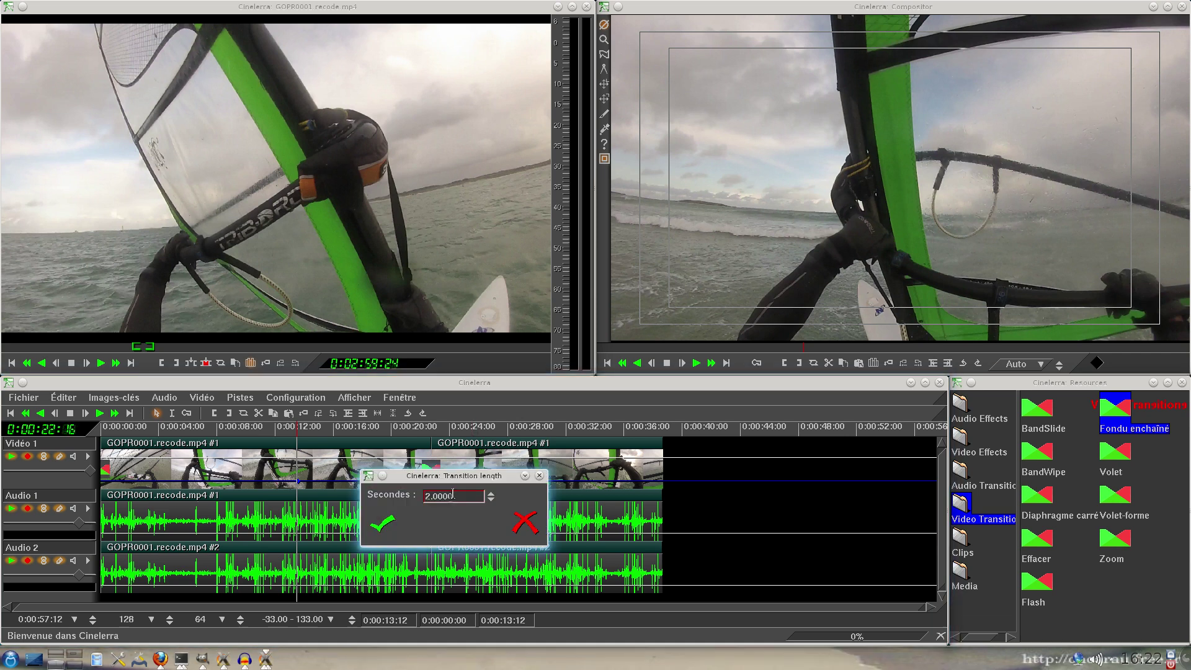
double_click(428, 499)
type("2.0000")
left_click(377, 526)
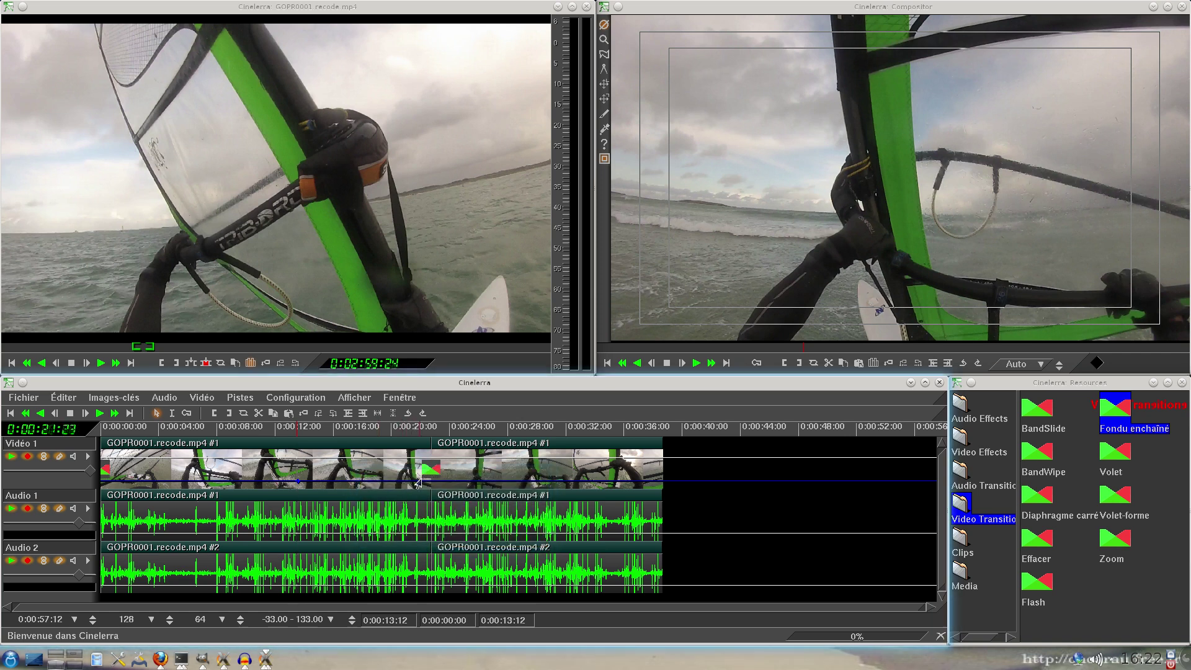
Review the available options of the transition between the clips and preview the dissolve at their junction.
right_click(425, 473)
right_click(426, 470)
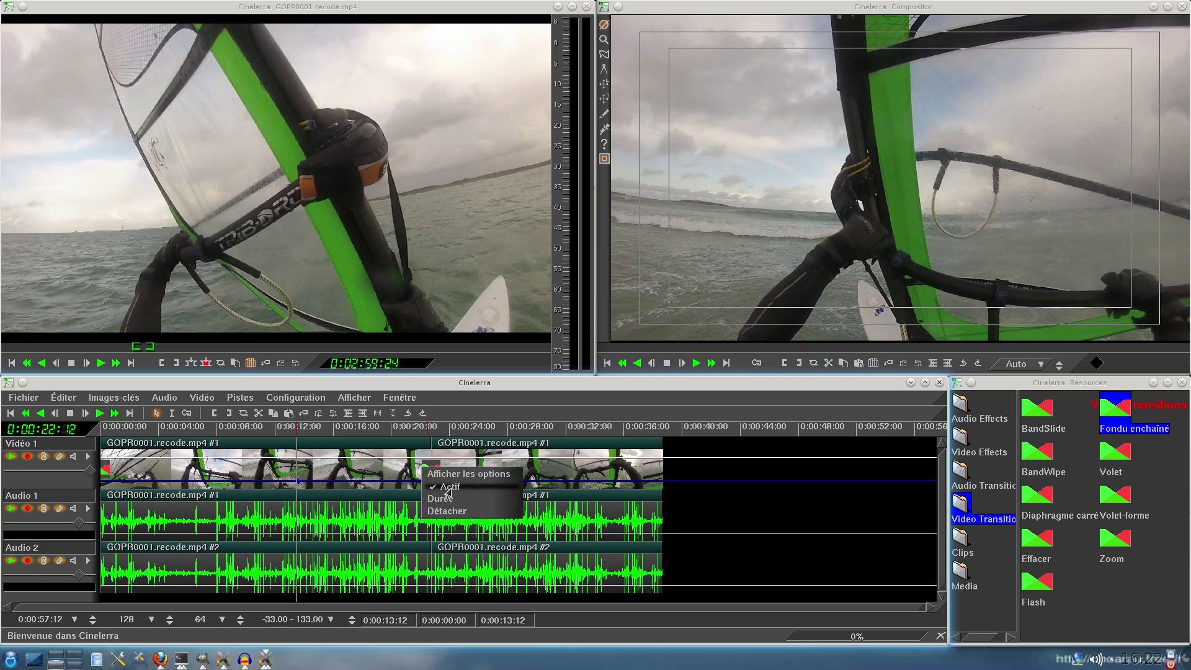
left_click(691, 489)
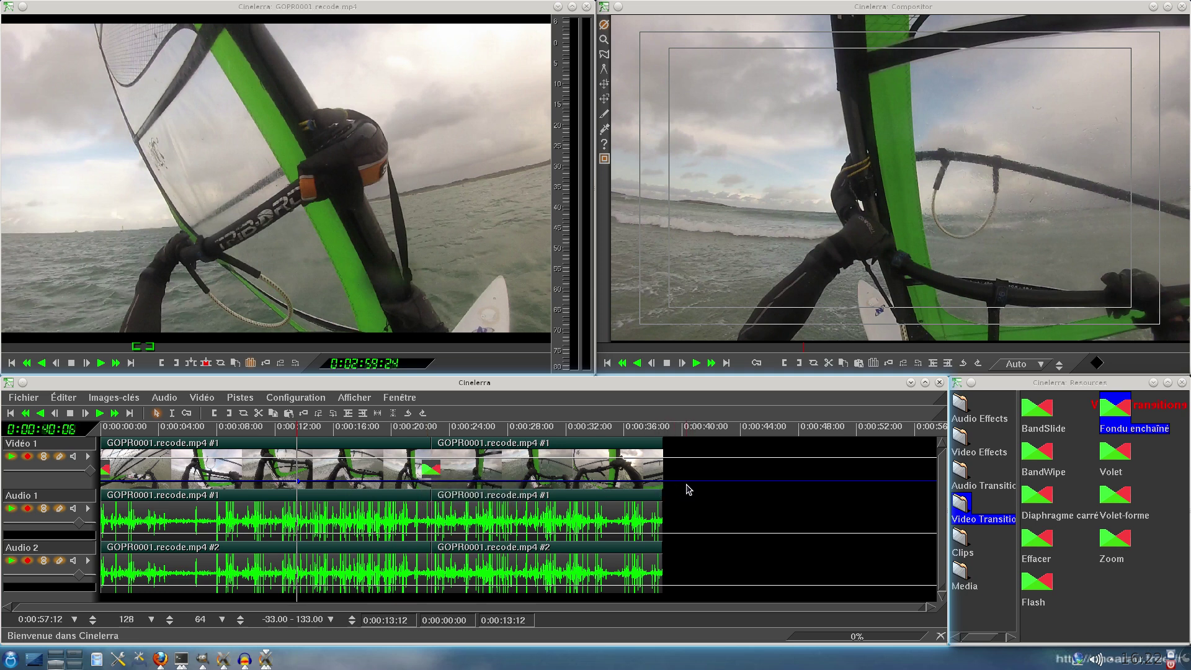
left_click(430, 436)
left_click(434, 437)
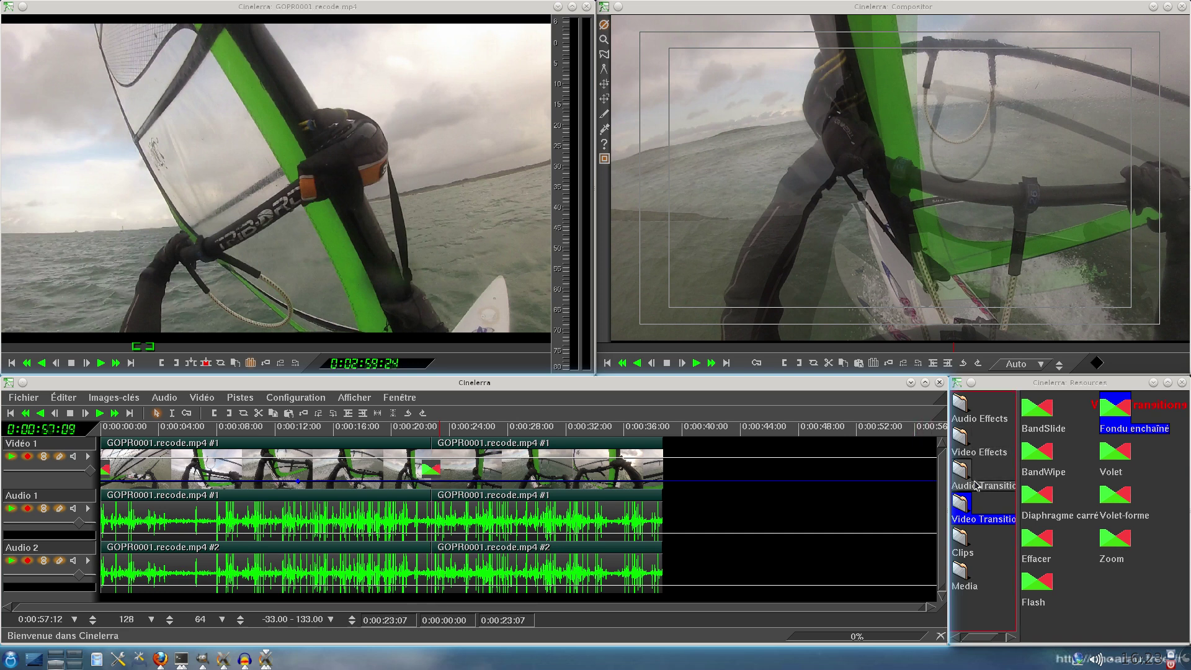
Apply the Titre video effect to the video track and shorten it to end at about 0:00:06:13.
left_click(963, 442)
left_click_drag(1042, 636, 1136, 637)
left_click_drag(1079, 580, 172, 470)
left_click(176, 467)
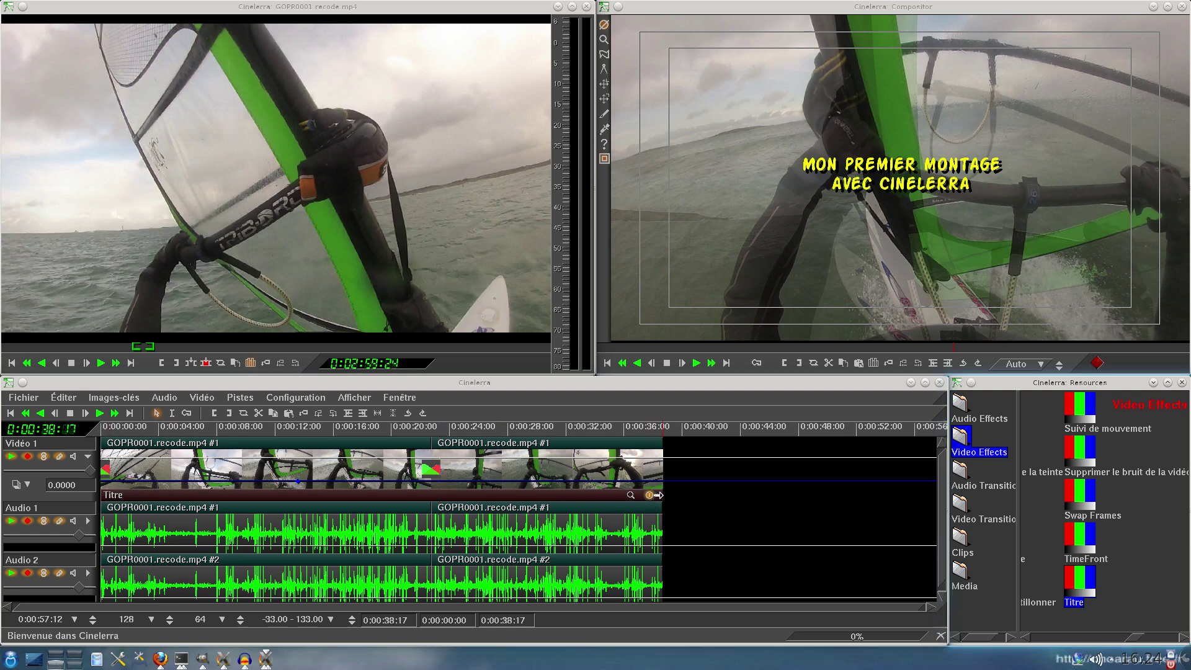
left_click(655, 495)
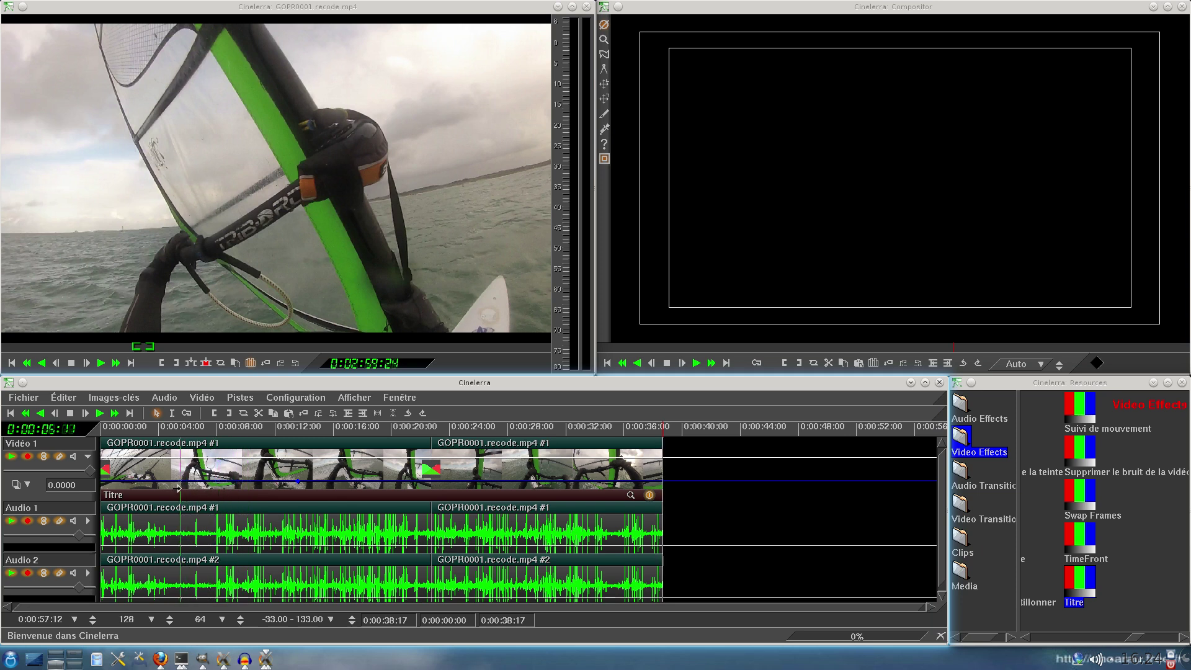
left_click_drag(188, 486, 193, 495)
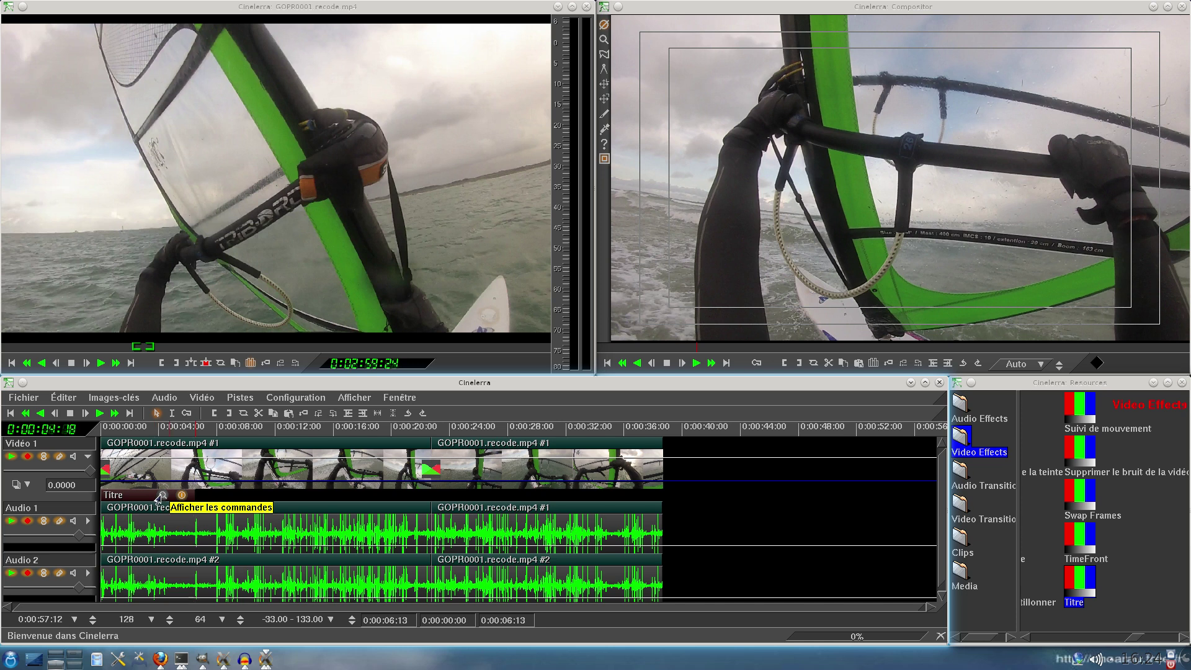
Examine the Titre effect's settings, including the motion types, the font and the text colour.
left_click(162, 496)
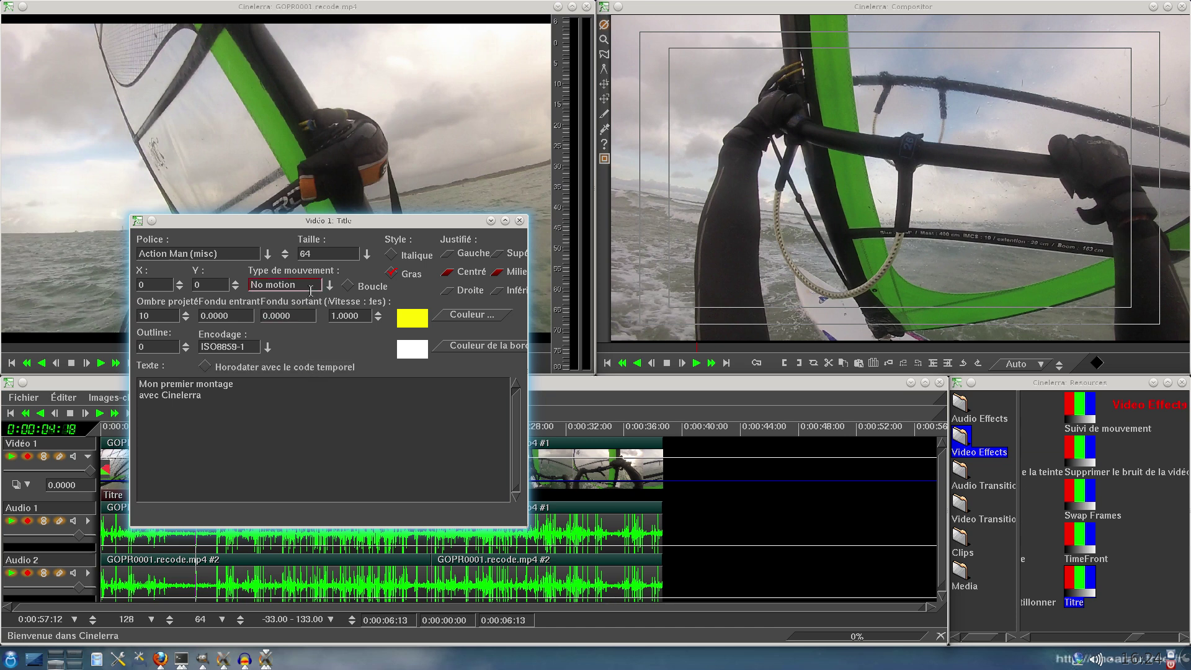
left_click(330, 287)
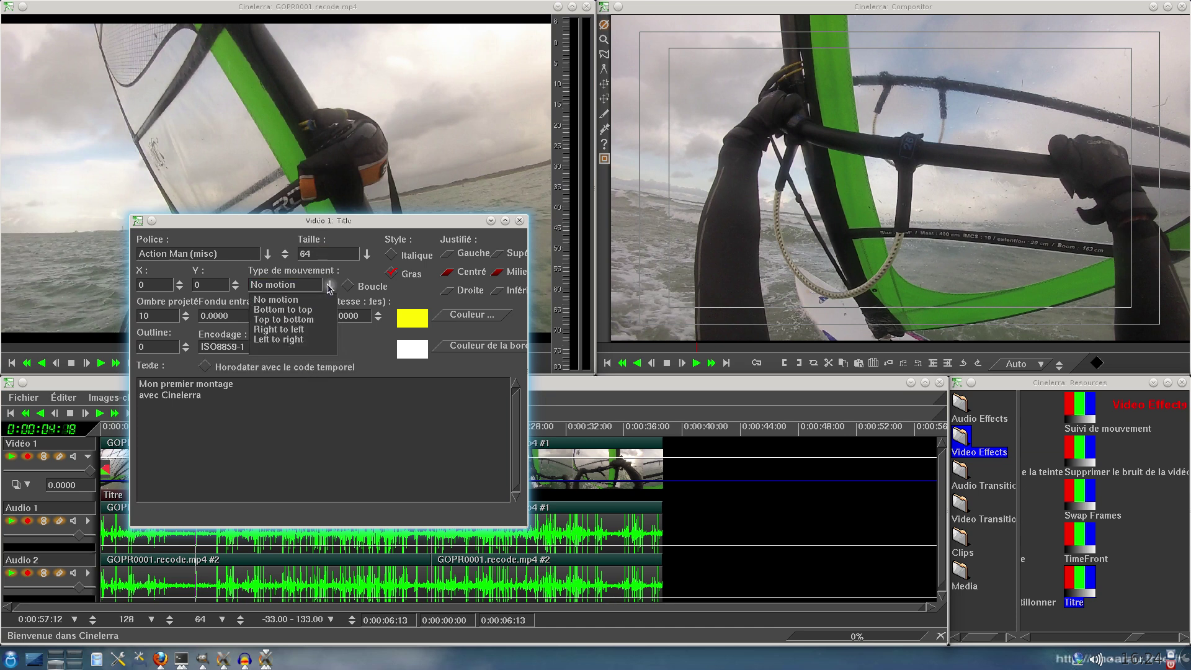
left_click(329, 286)
left_click(266, 254)
left_click(266, 254)
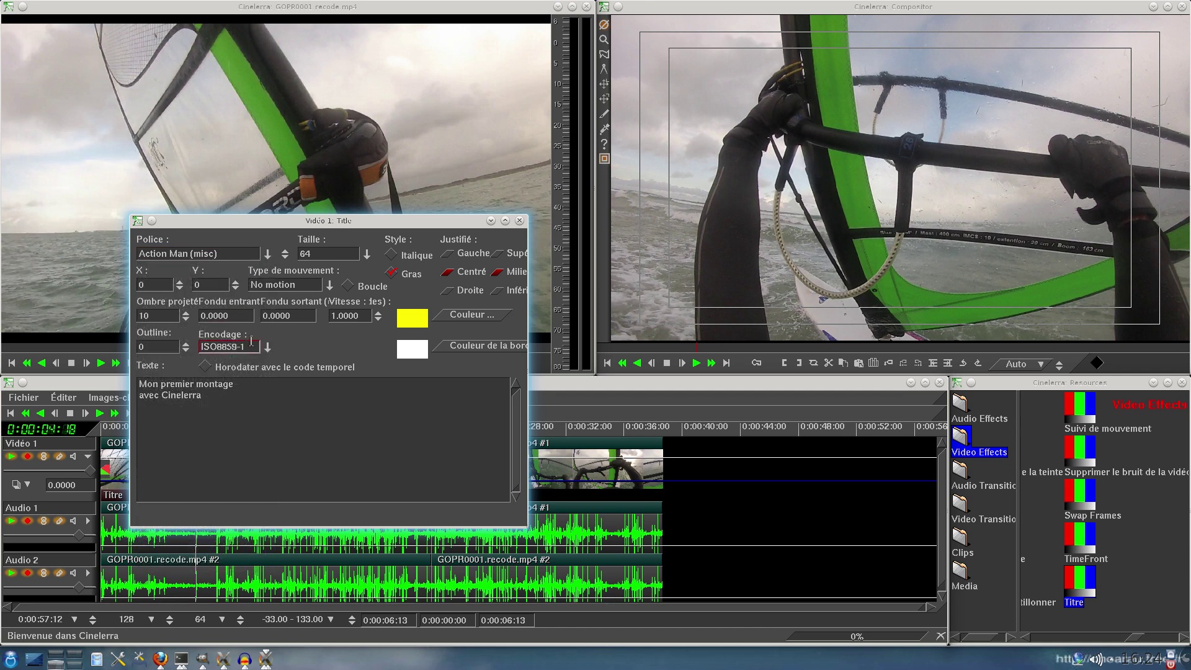
left_click(464, 317)
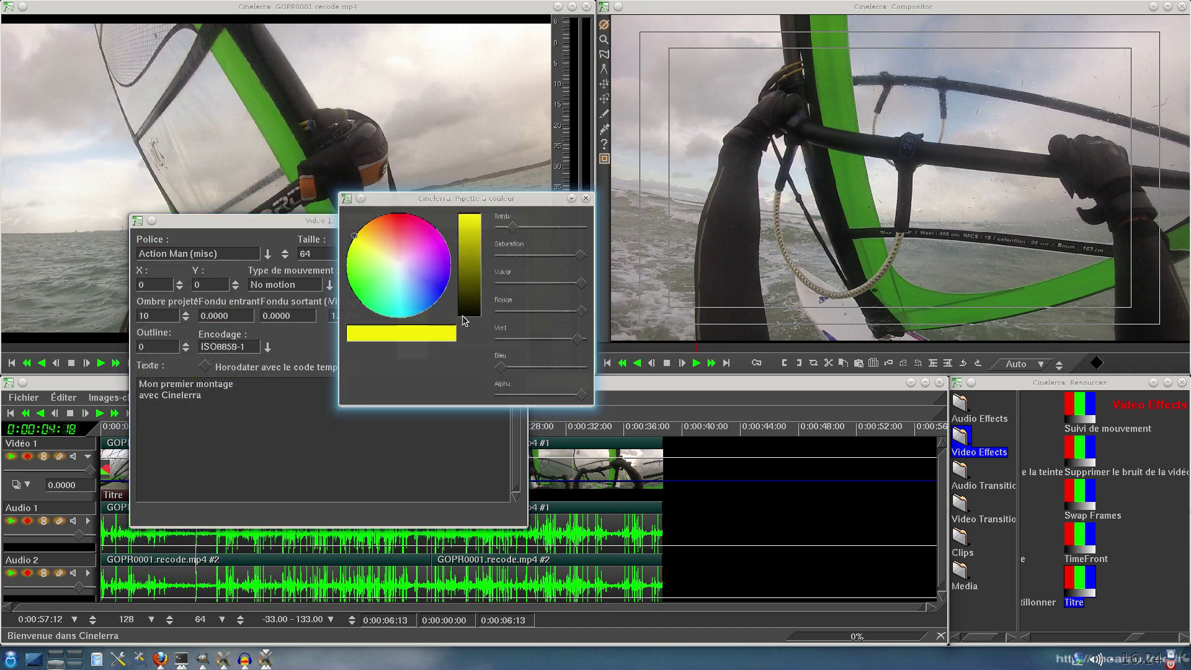
left_click(586, 198)
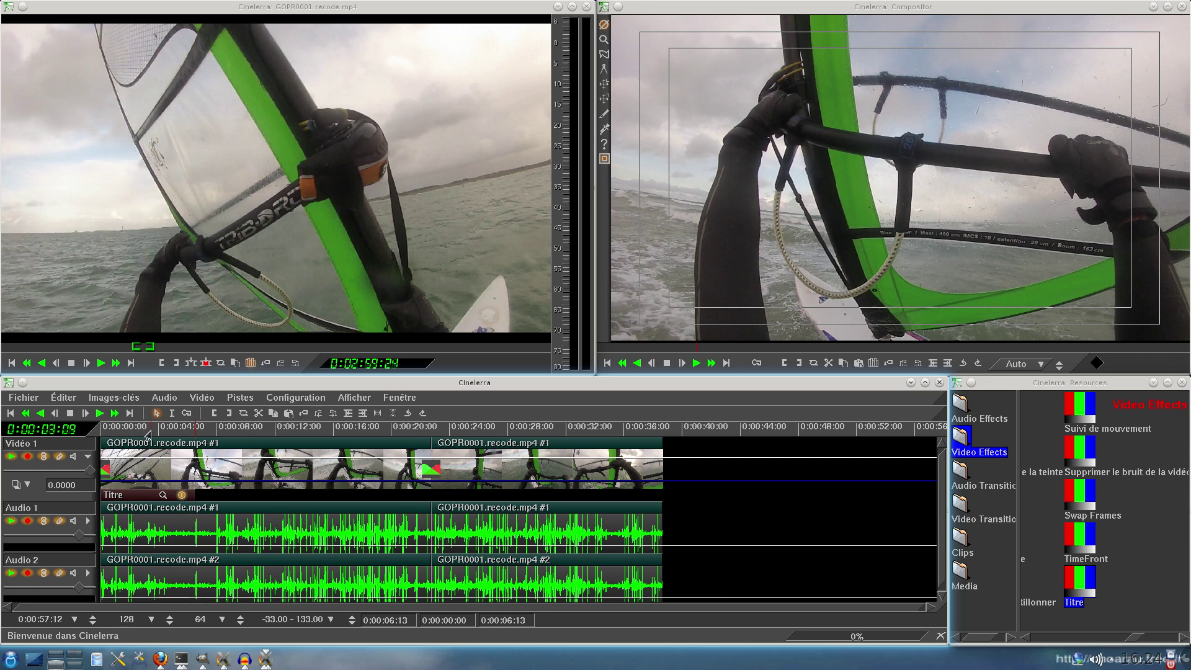
Play the edited sequence from about 0:00:03:13 to preview the title and the transition.
left_click(152, 431)
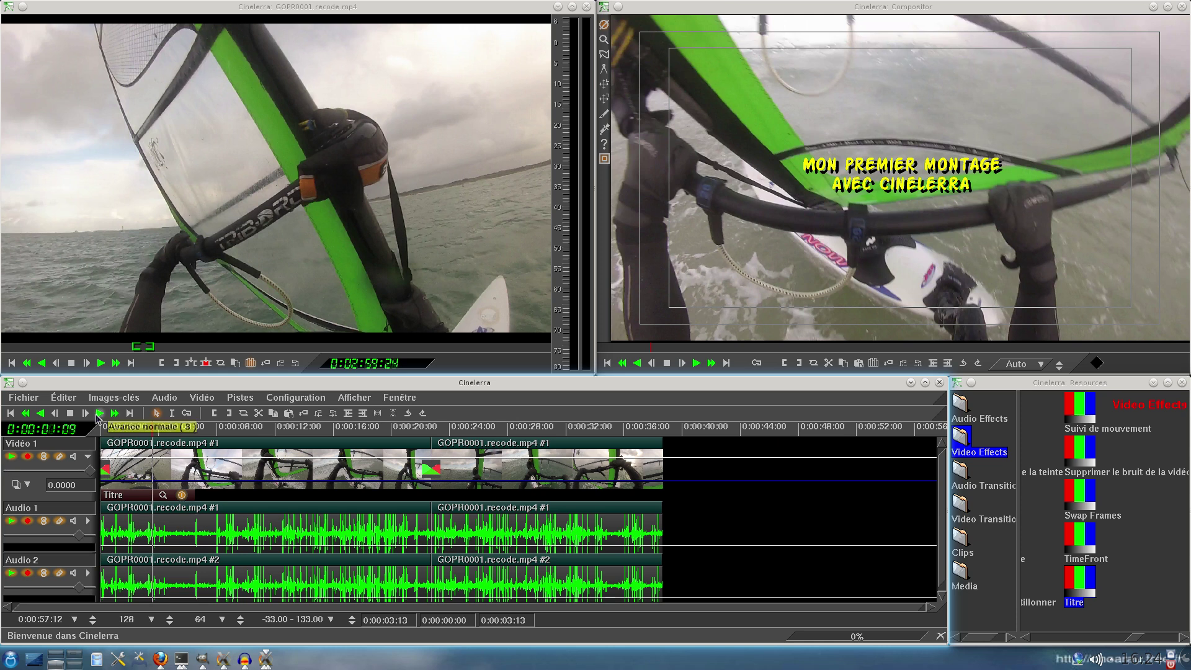
left_click(99, 414)
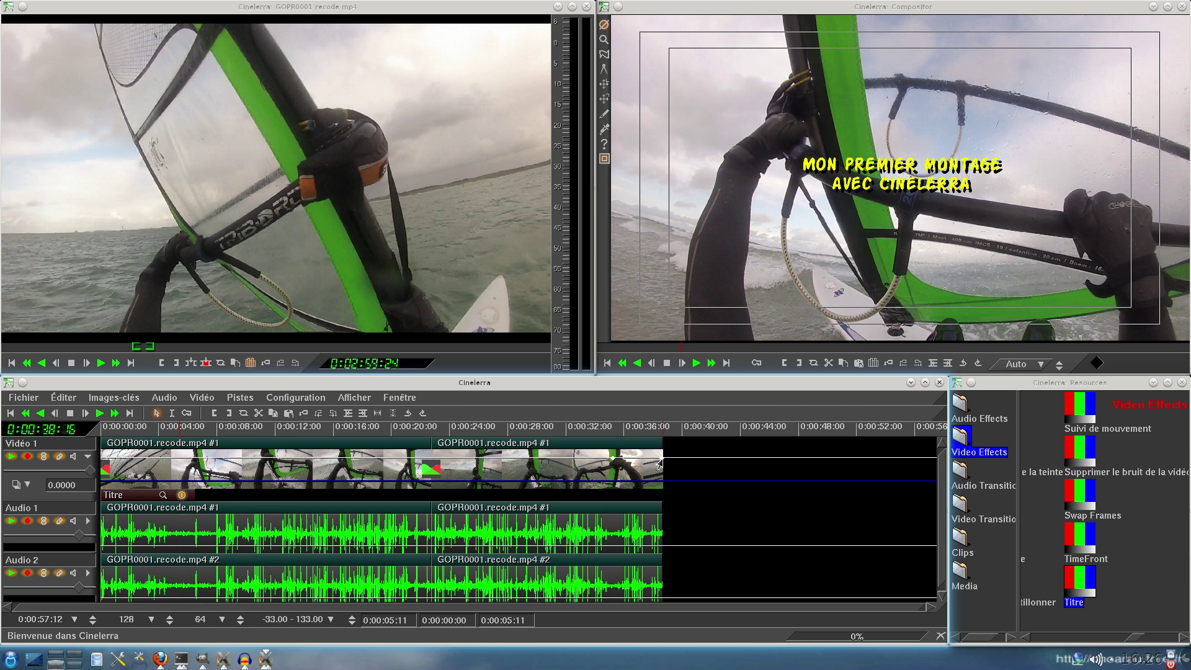
Lower the video track's fade curve at the end of the last clip so the montage fades to black.
left_click_drag(660, 462, 661, 490)
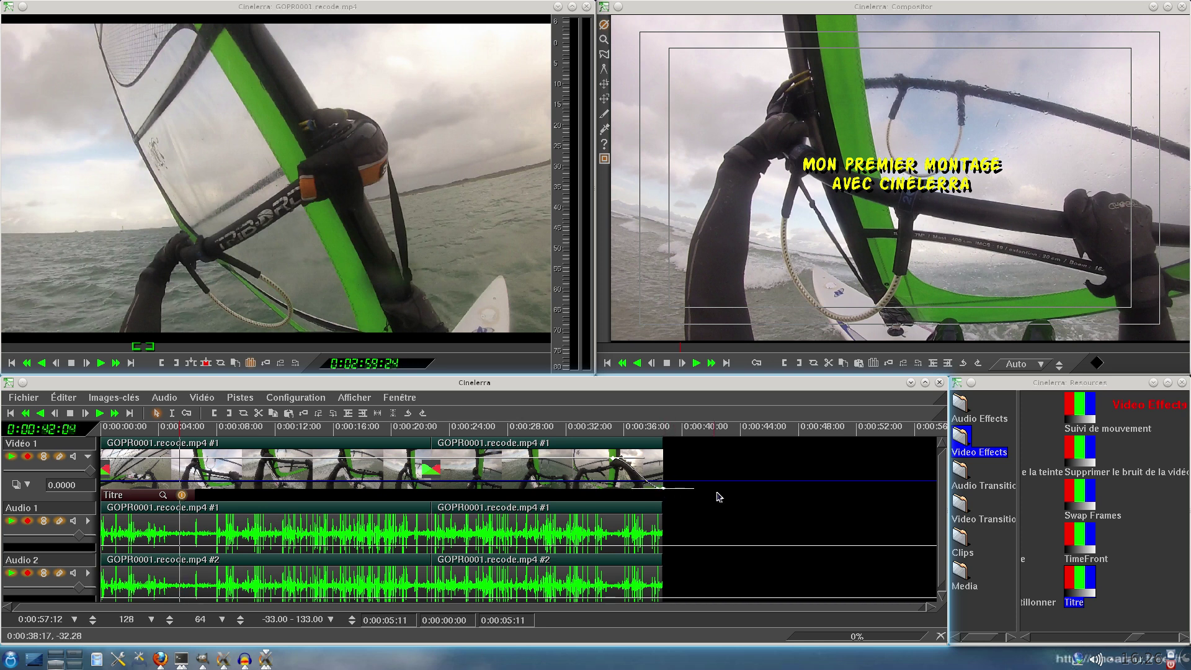
key("Up")
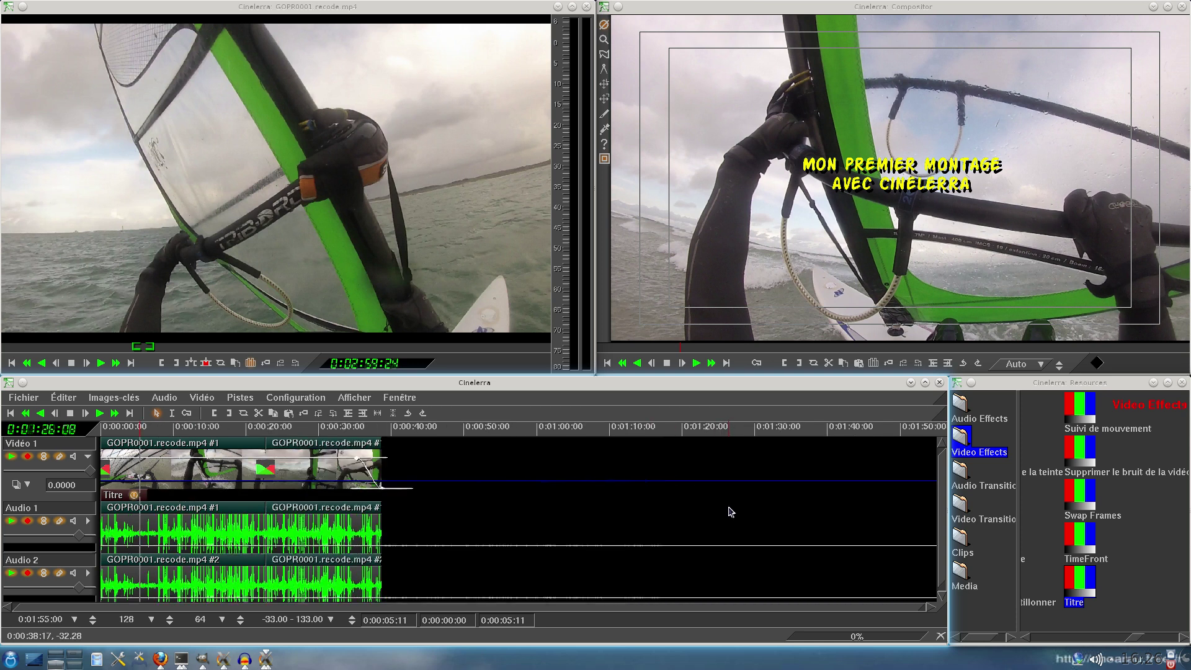
key("Up")
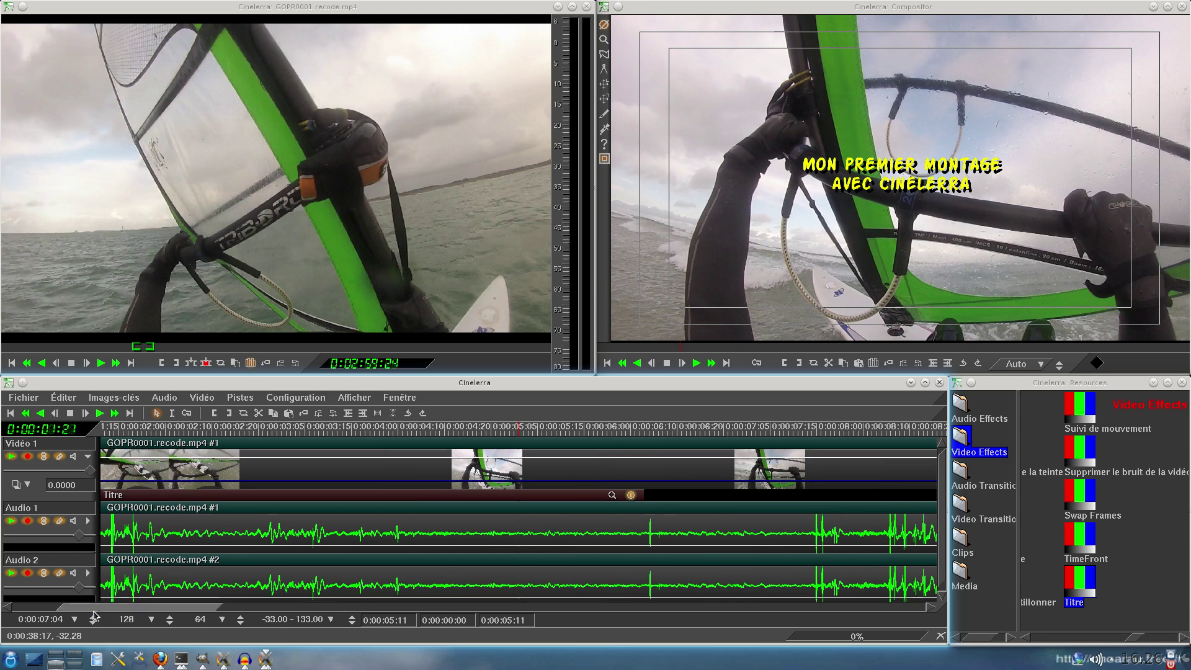
left_click_drag(239, 611, 876, 626)
left_click(884, 479)
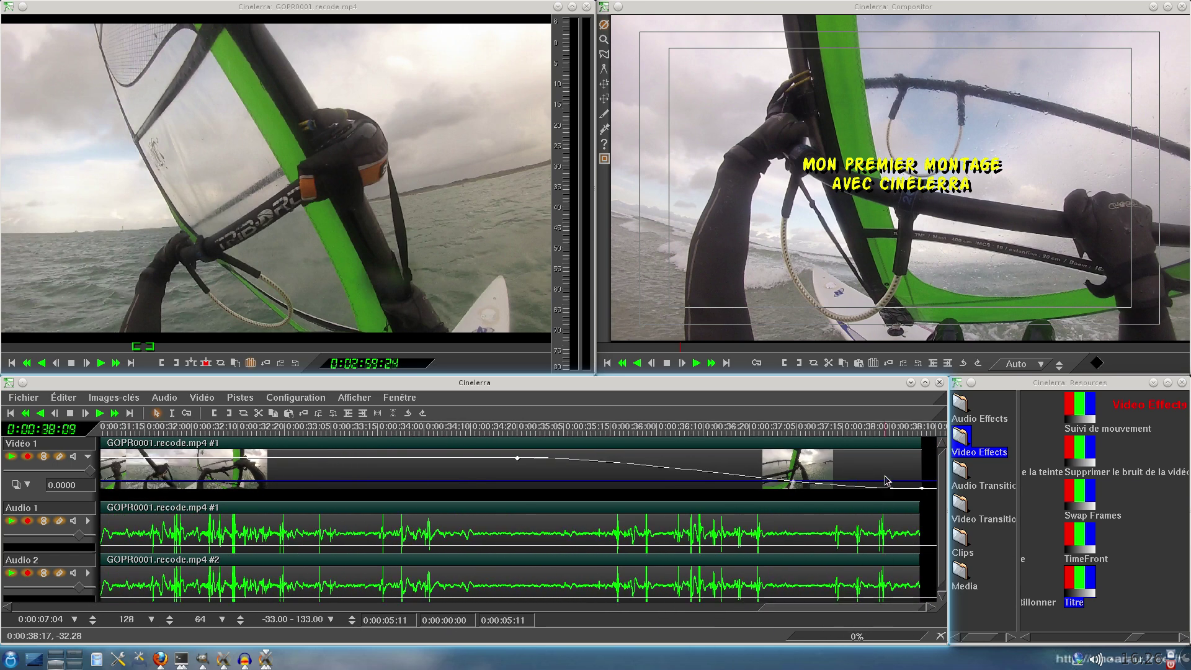
Check the fade-out frame by frame from about 0:00:36:16 to the end of the last clip.
left_click(799, 428)
left_click(684, 433)
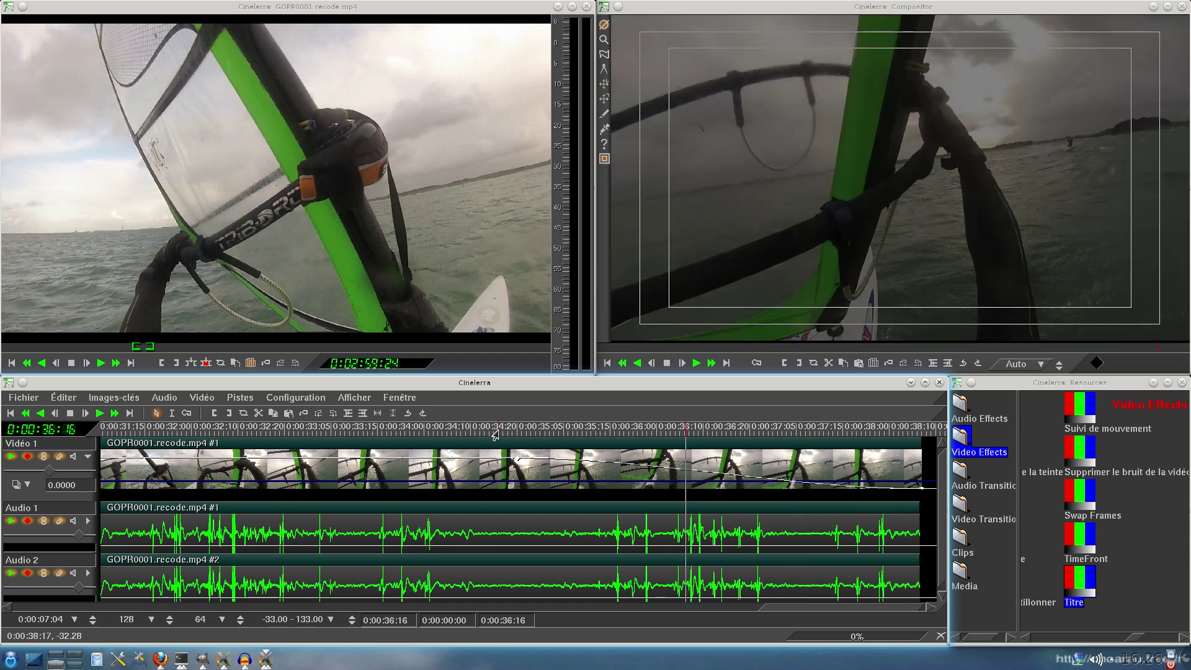
left_click(731, 430)
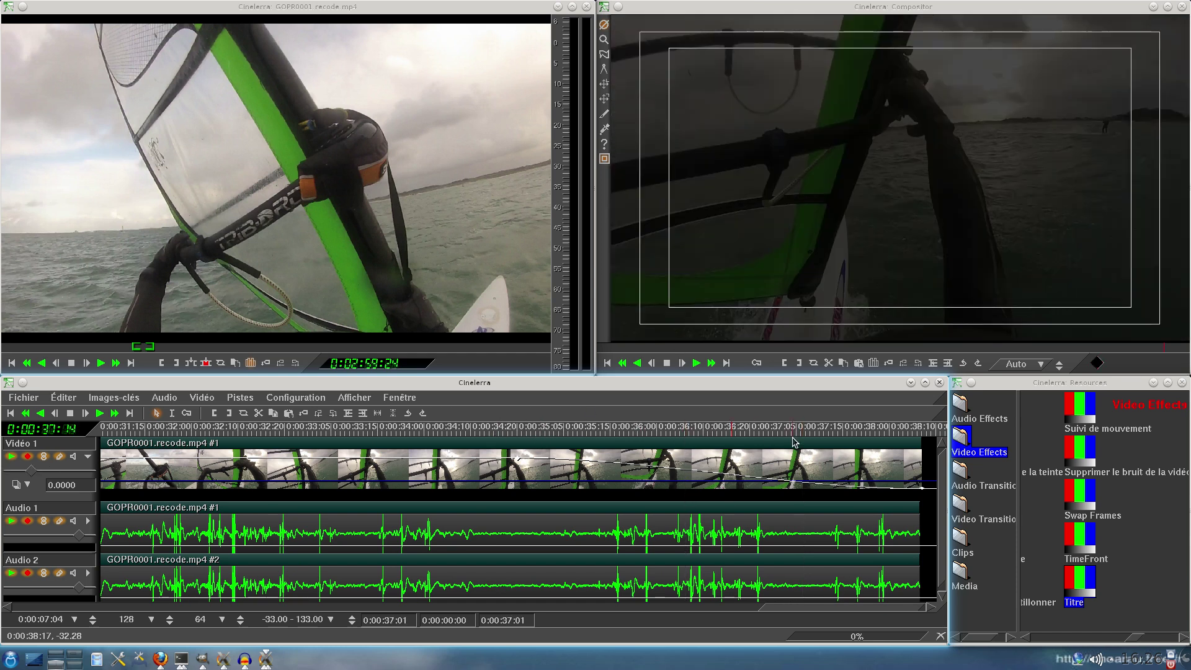
left_click(848, 429)
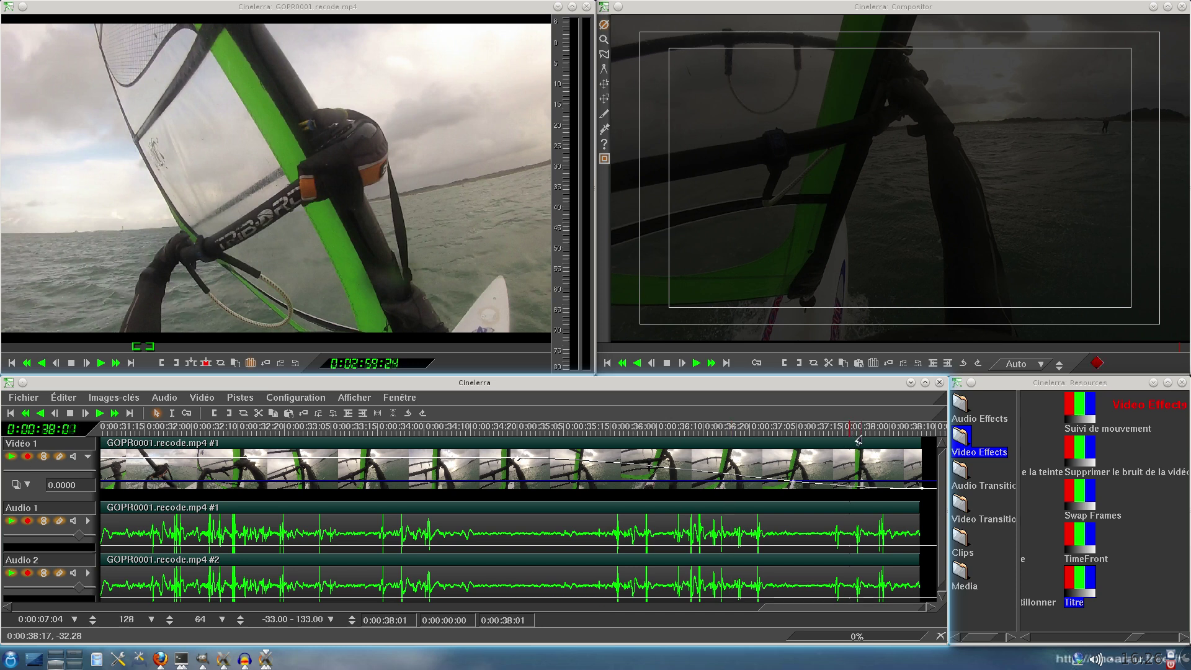
left_click(871, 437)
left_click(902, 437)
left_click(908, 437)
left_click(917, 437)
left_click(922, 437)
left_click(924, 437)
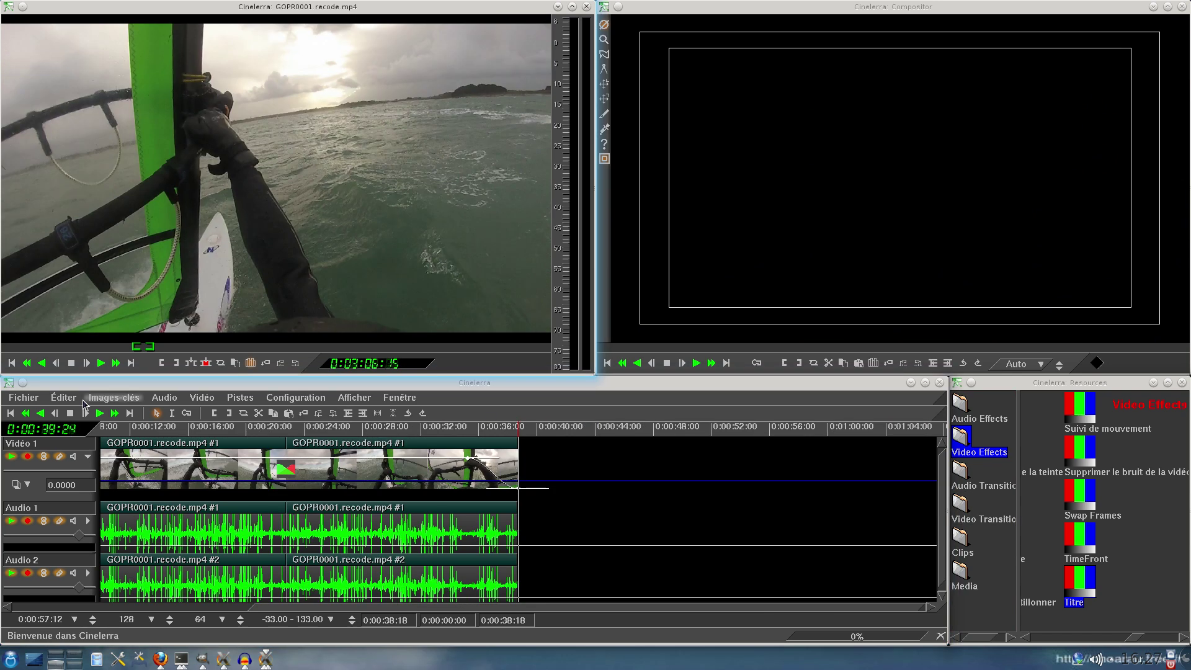
Load Acdc - Big Gun.mp3 with the insertion strategy that adds it in new tracks.
left_click(23, 397)
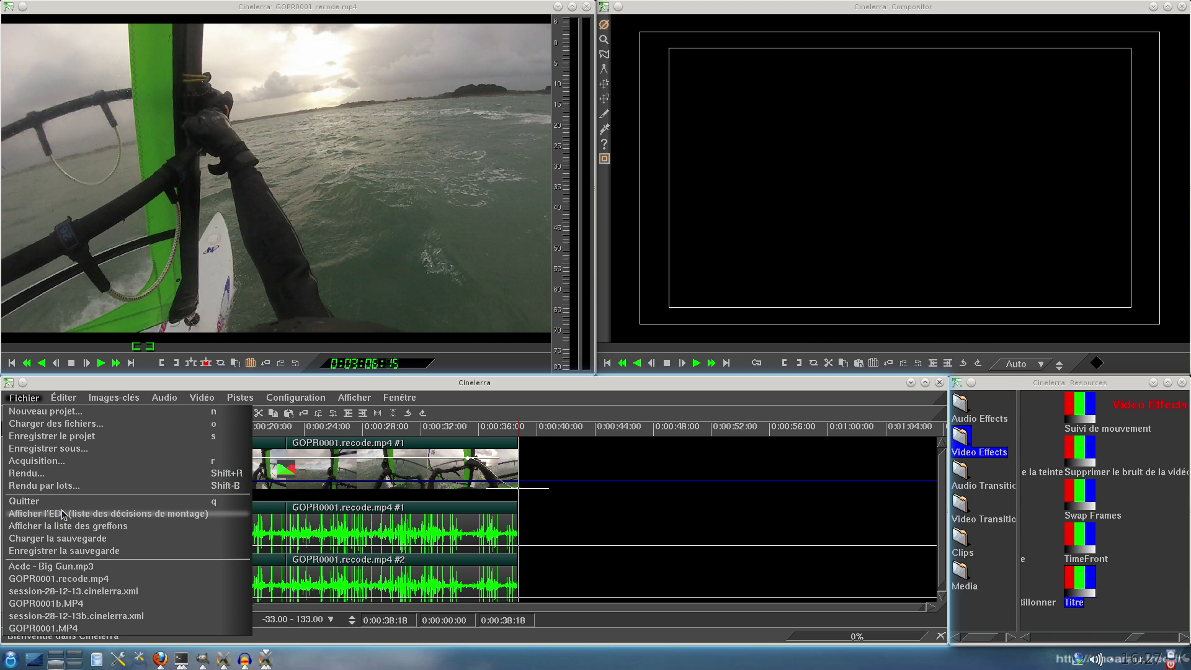
left_click(50, 426)
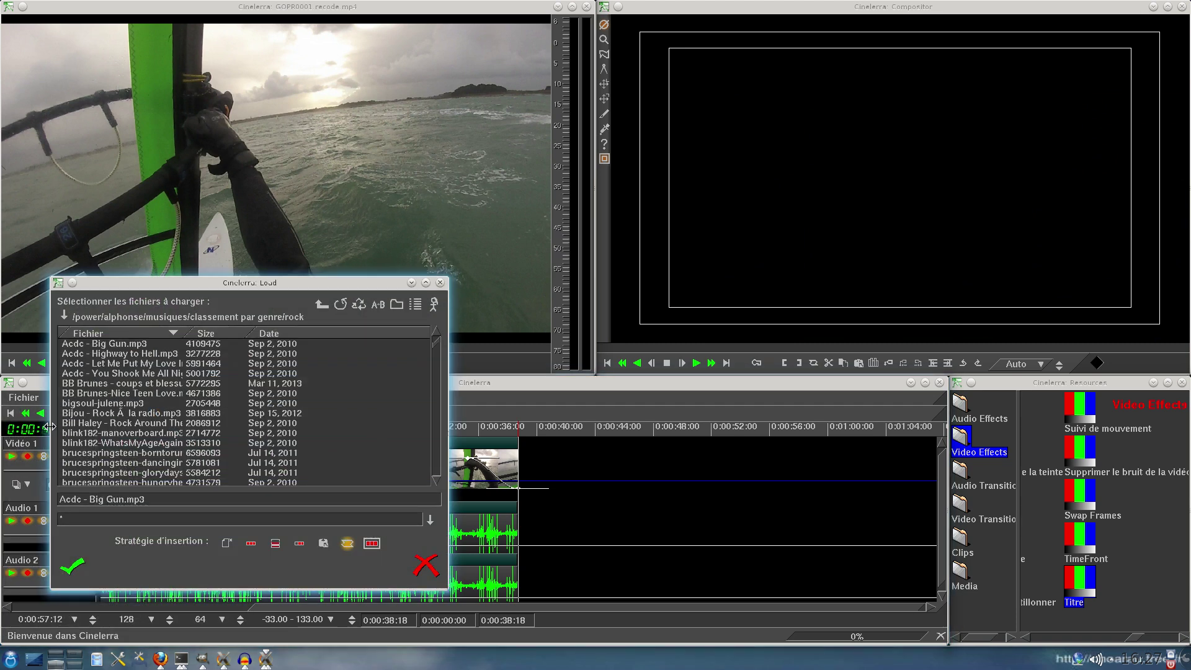
left_click(113, 346)
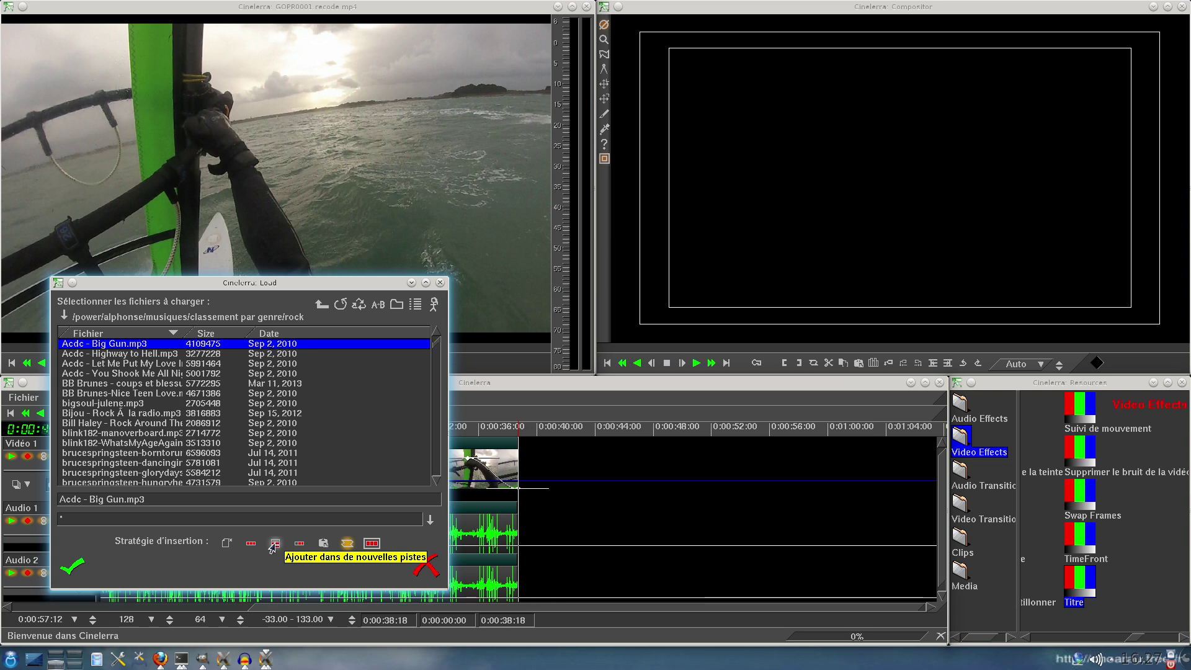
left_click(69, 567)
scroll(728, 544, "down", 4)
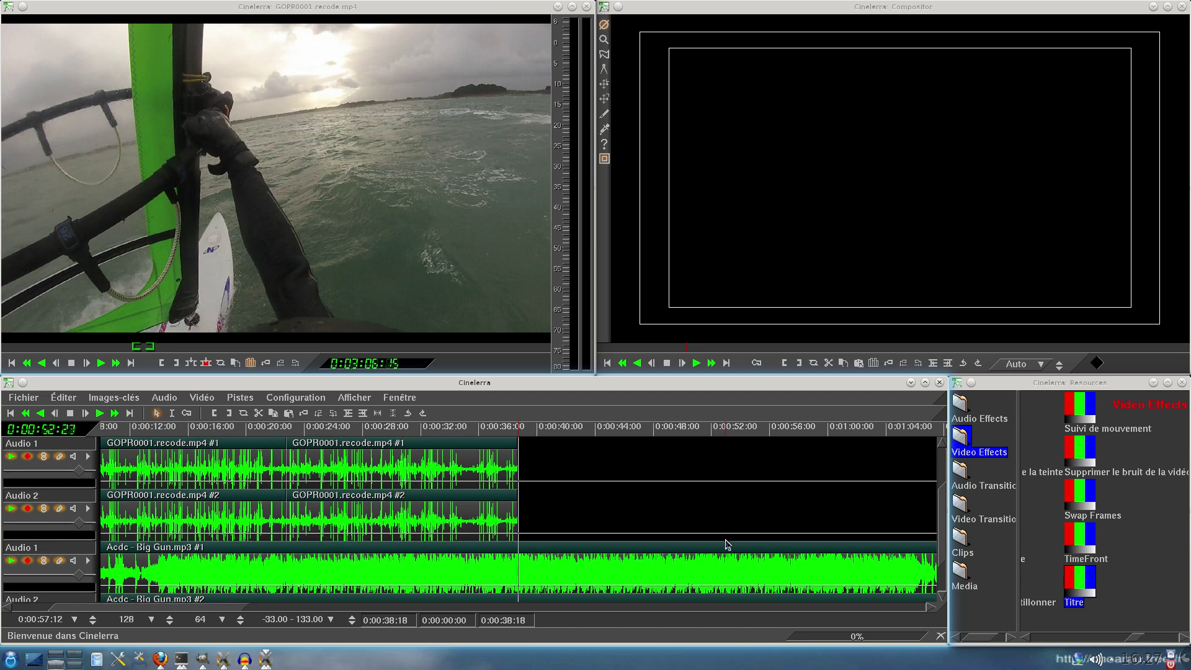
scroll(729, 544, "down", 1)
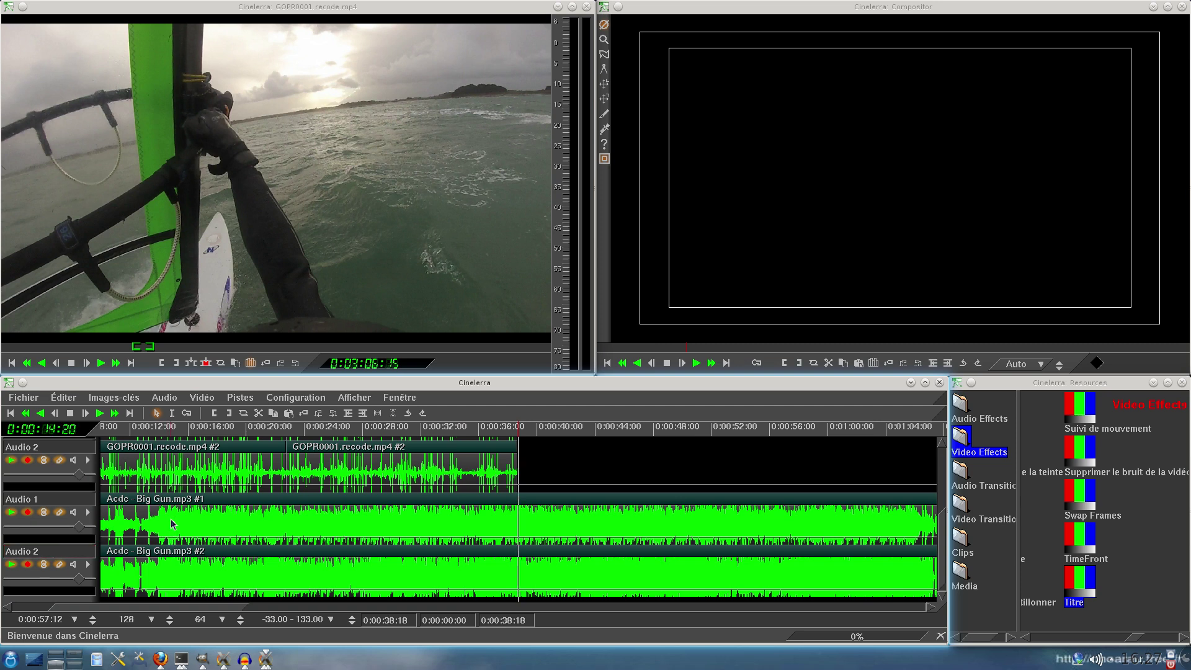
Mute both original GOPR0001.recode.mp4 audio tracks so they are not sent to the output.
scroll(171, 524, "up", 3)
scroll(174, 501, "up", 1)
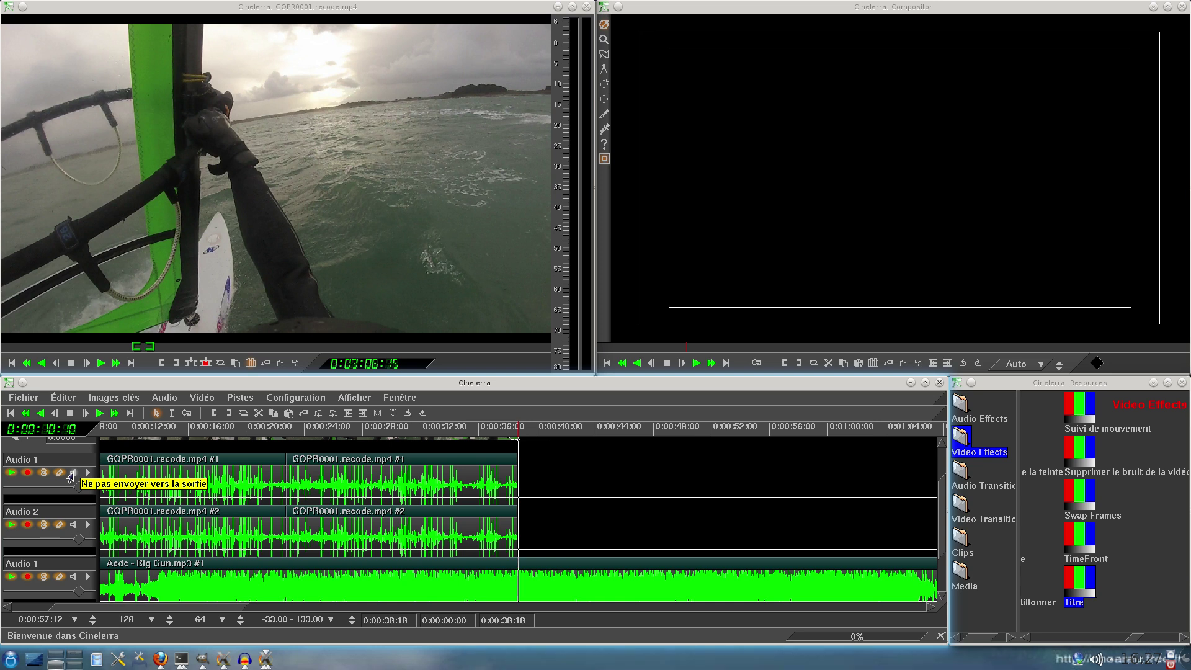
left_click(72, 473)
left_click(72, 526)
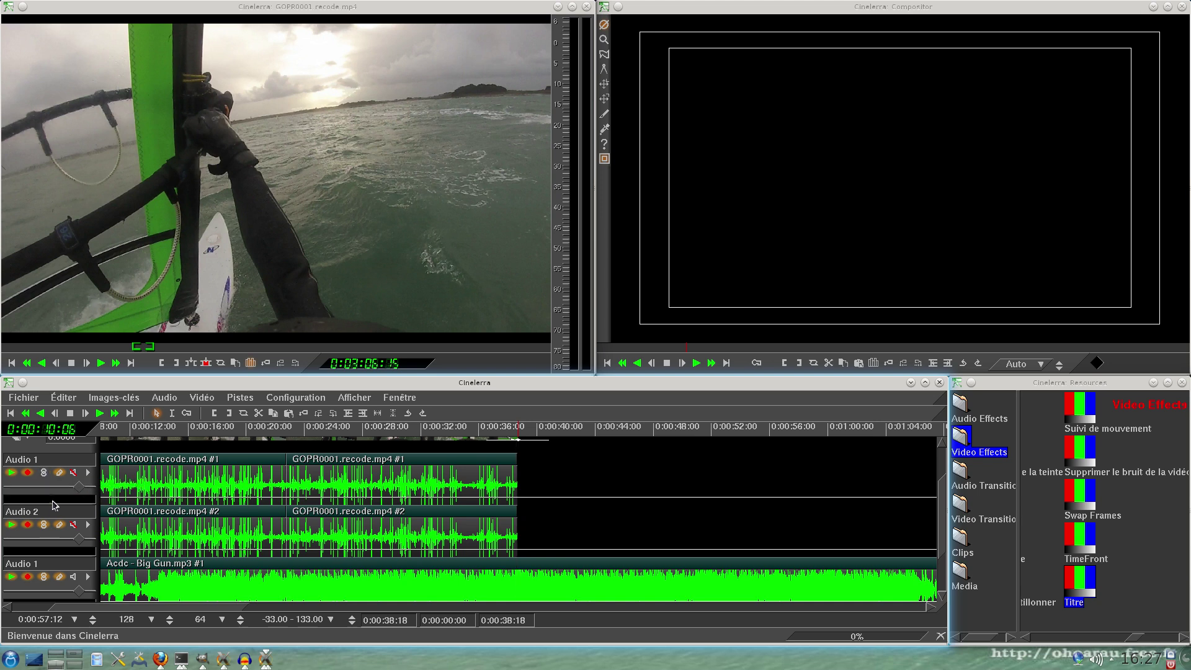
Select the surplus music after the video, from 0:00:40:06 to 0:04:25:05, and cut it.
scroll(211, 528, "down", 3)
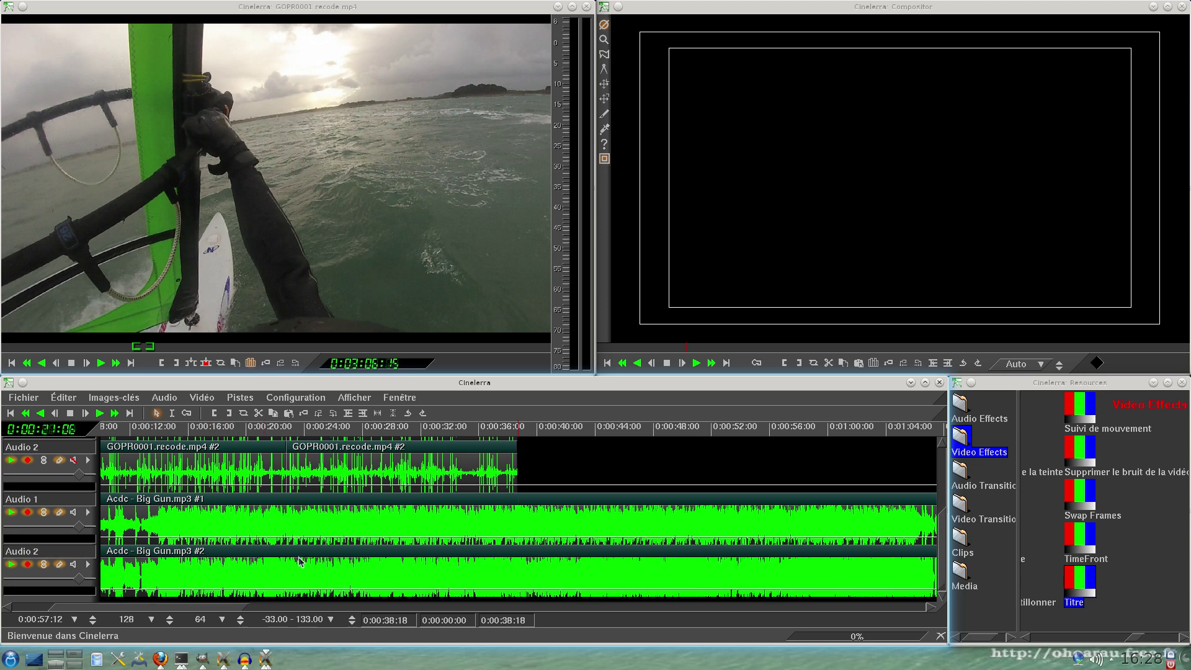
scroll(229, 532, "up", 3)
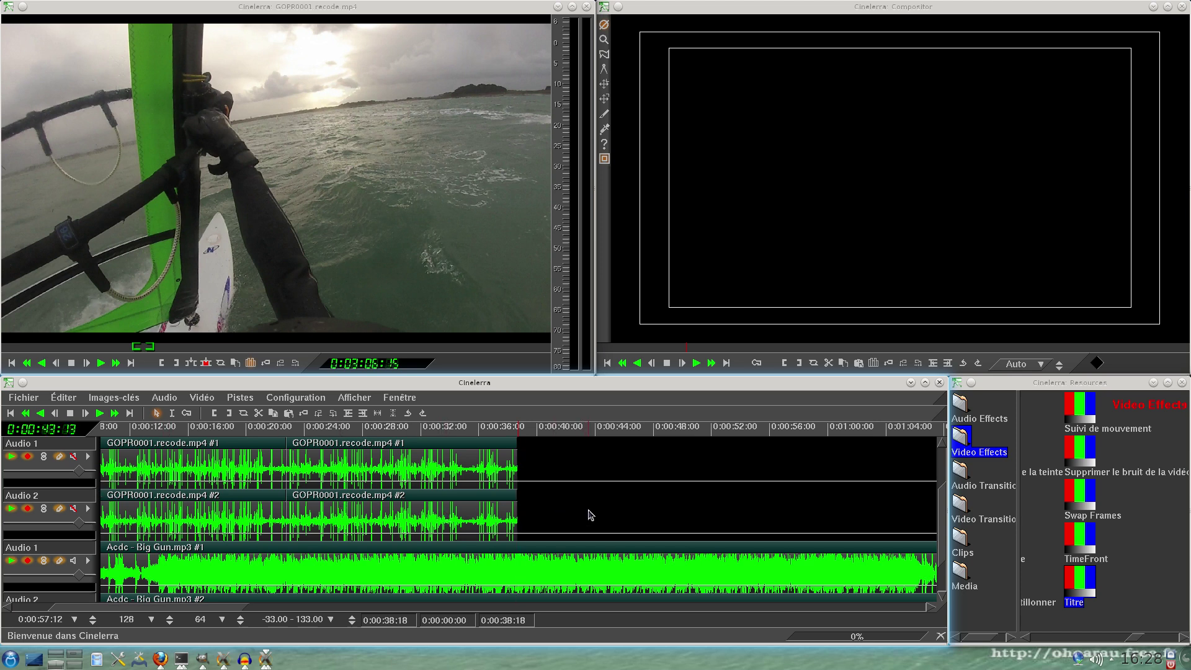
scroll(590, 516, "up", 3)
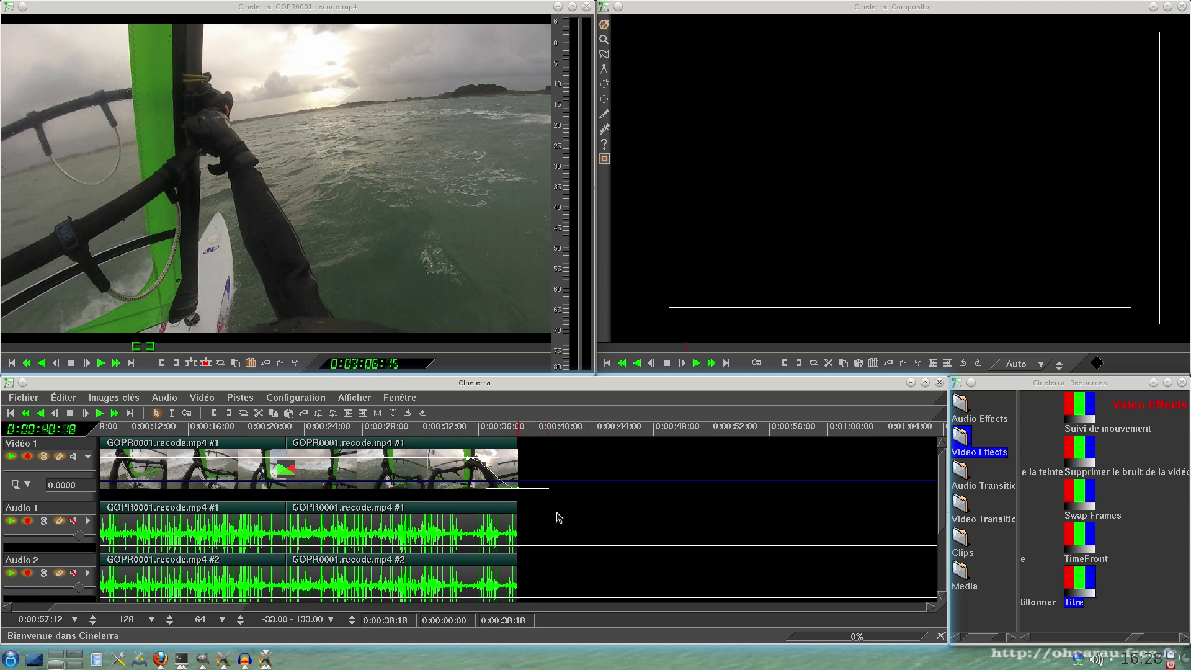
scroll(558, 518, "down", 5)
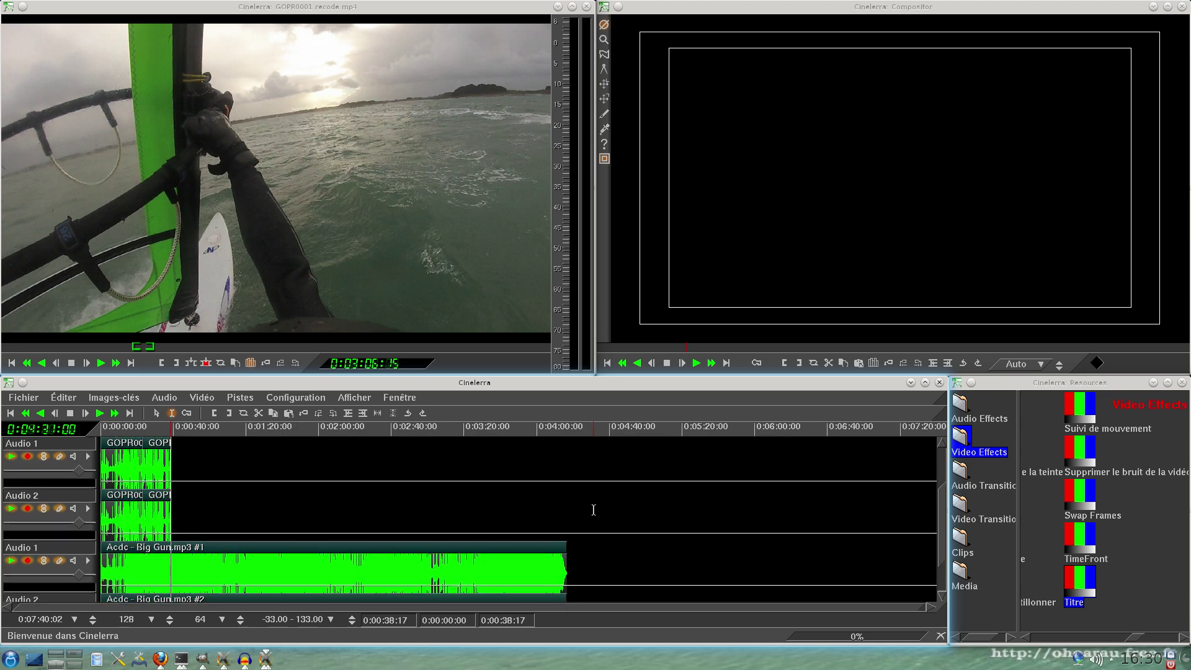
scroll(593, 510, "up", 2)
scroll(592, 510, "down", 1)
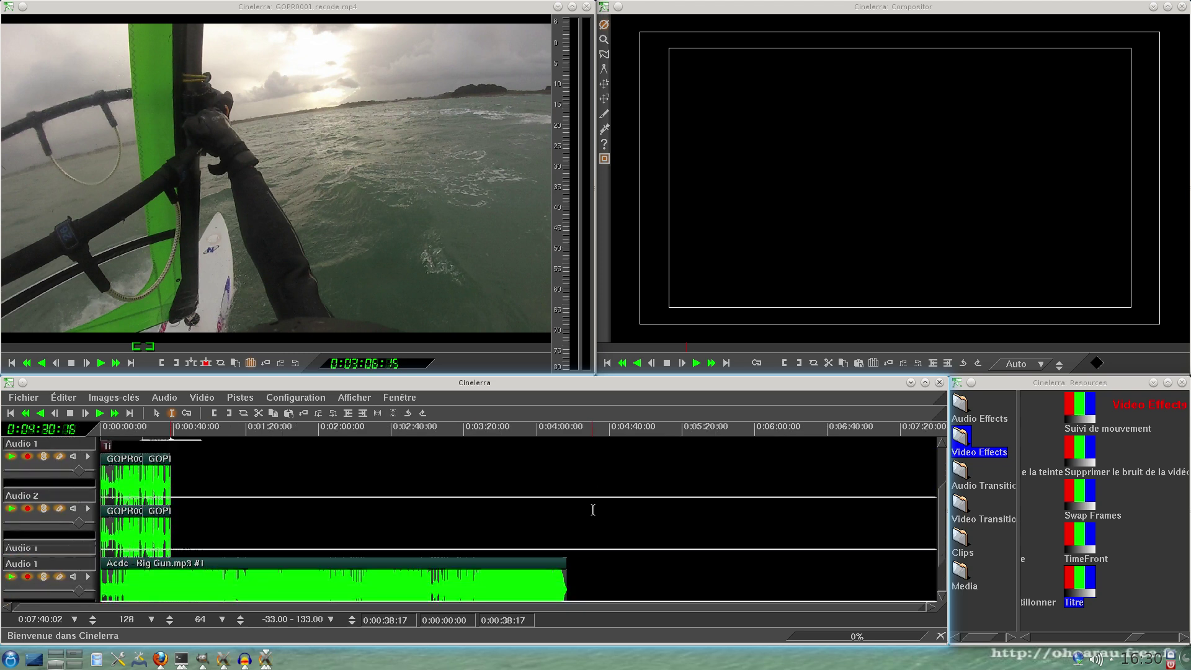
scroll(593, 509, "down", 1)
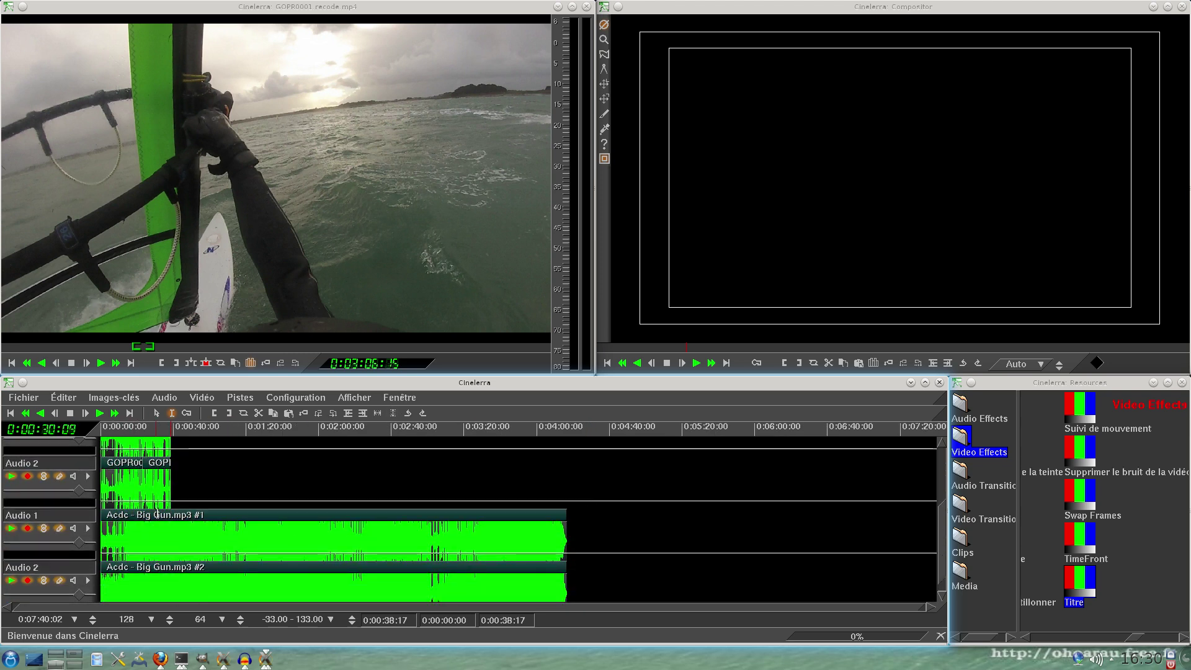
left_click_drag(583, 527, 174, 515)
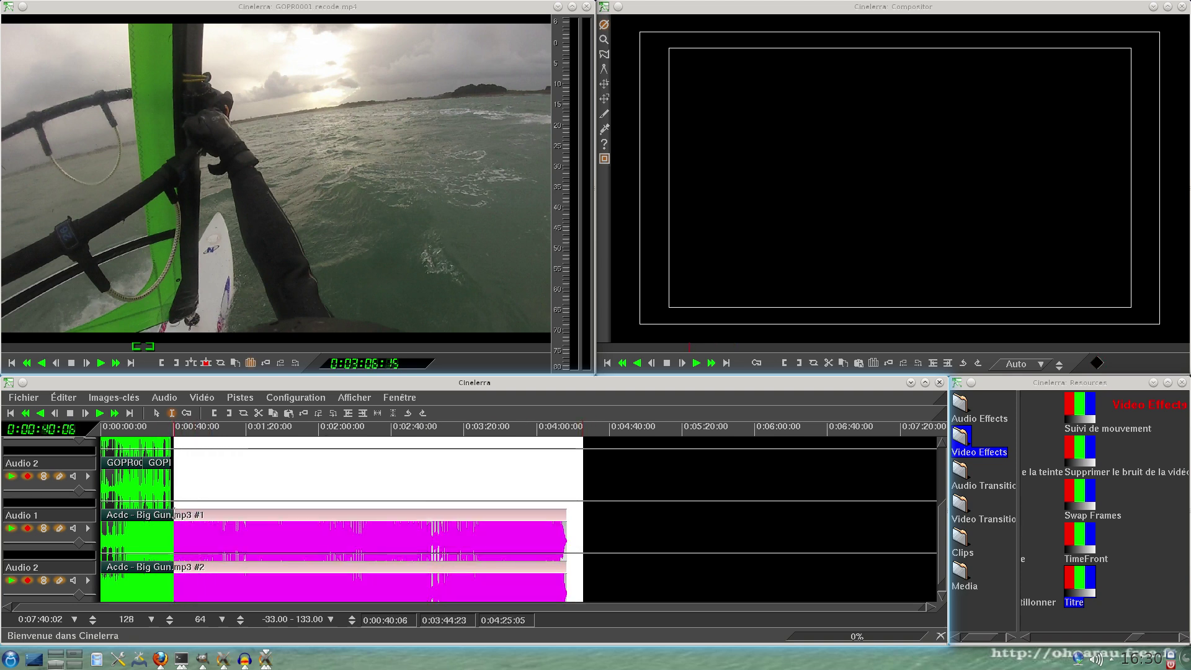
key("z")
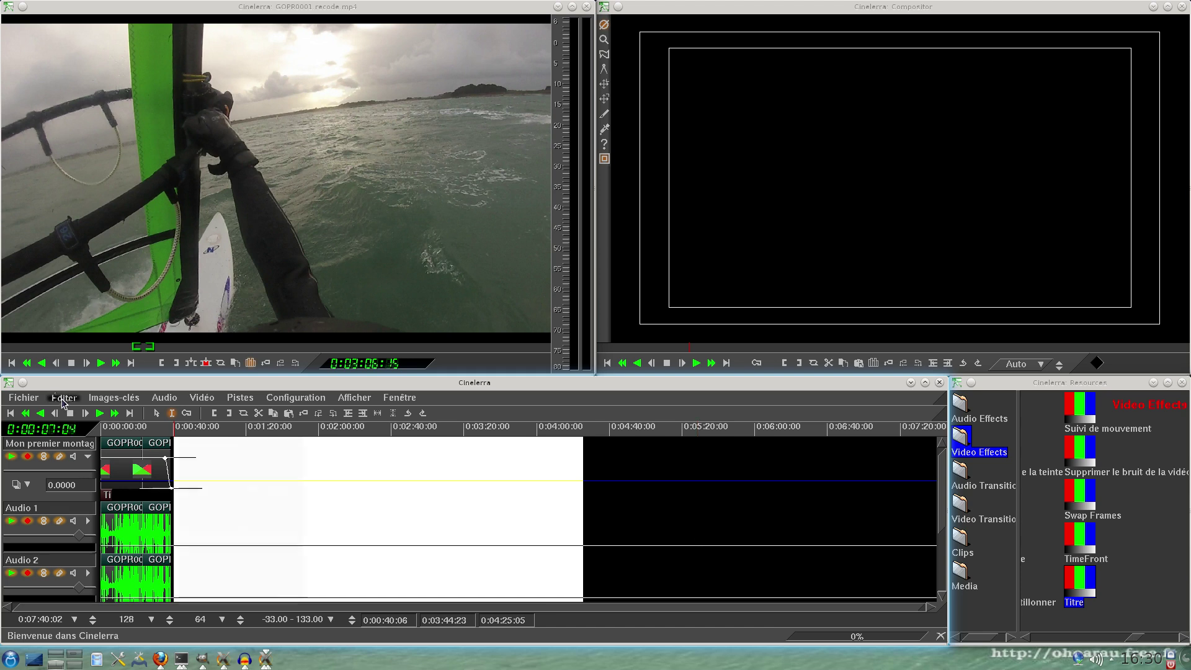
left_click(64, 398)
left_click(77, 439)
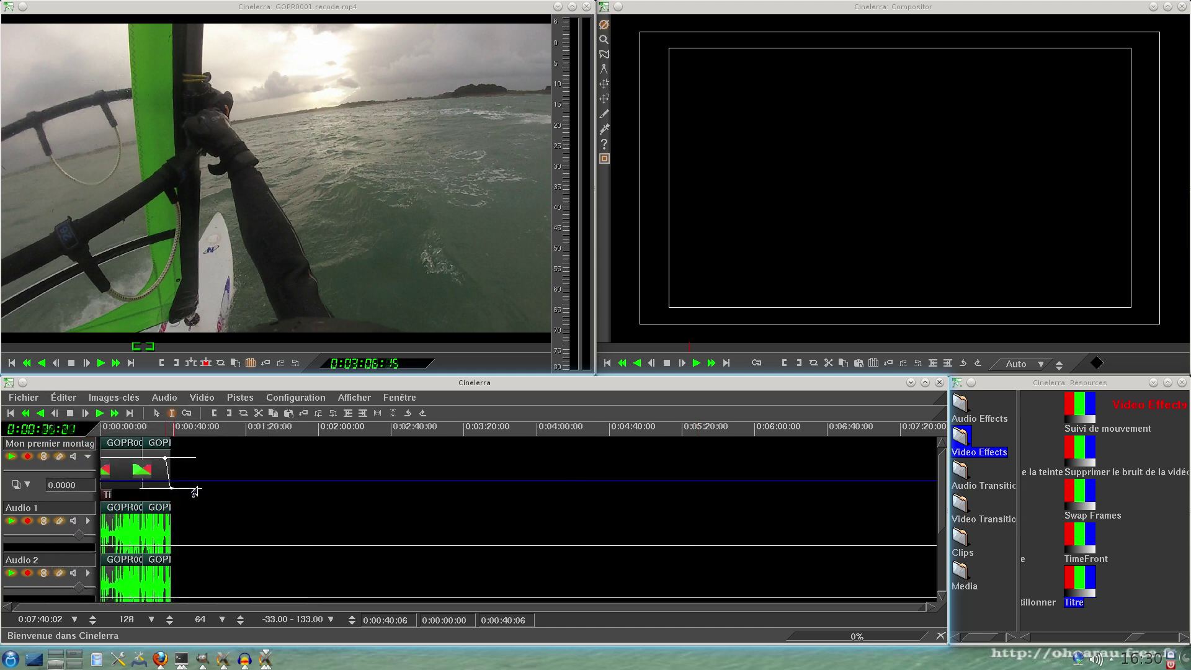
Cut the remaining music overhang from 0:00:38:18 to 0:00:40:07 so the song ends with the video.
scroll(309, 536, "down", 1)
scroll(309, 536, "up", 1)
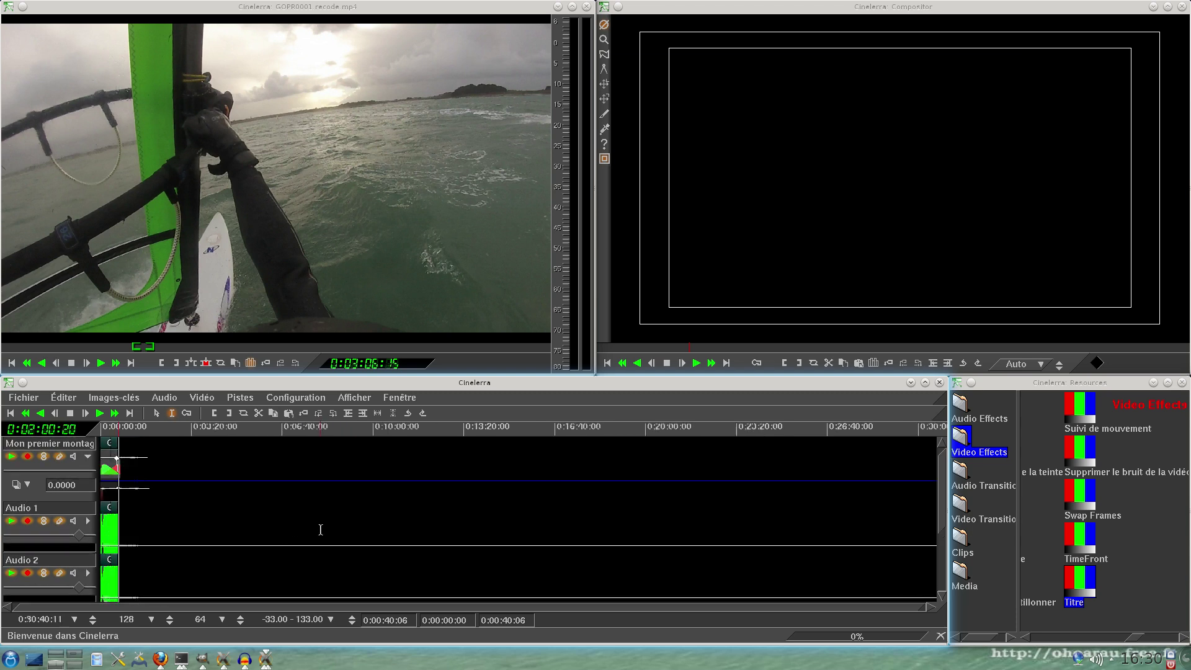
key("Up")
key("Up")
key("Up")
key("Up")
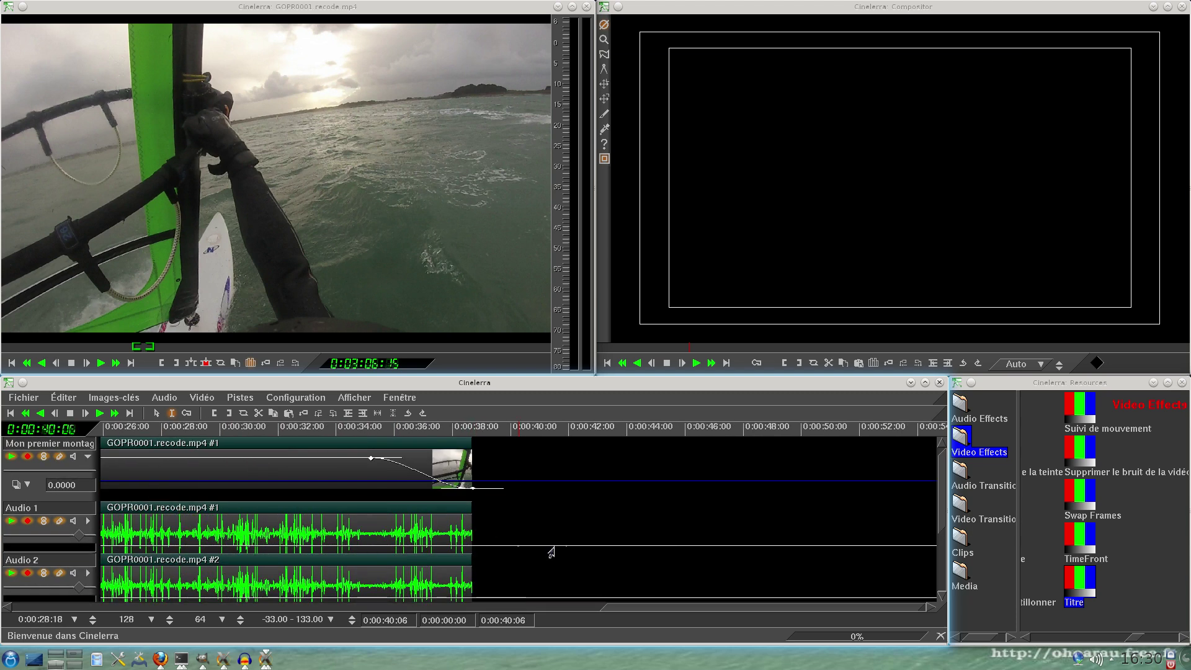
key("Up")
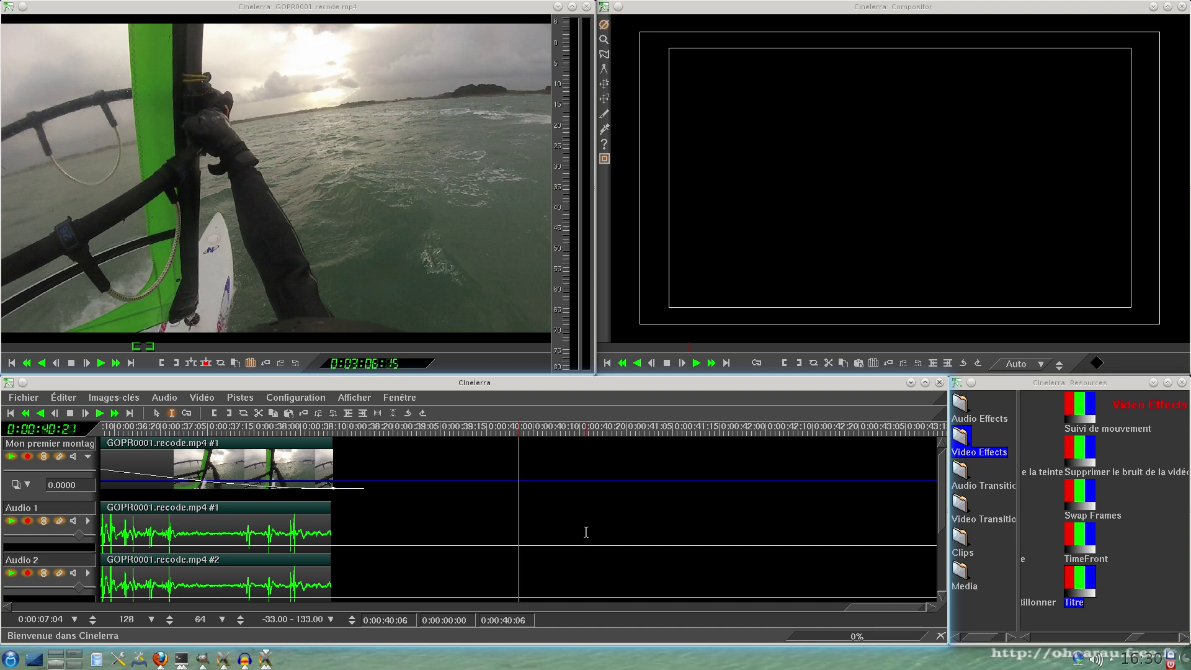
scroll(855, 605, "left", 2)
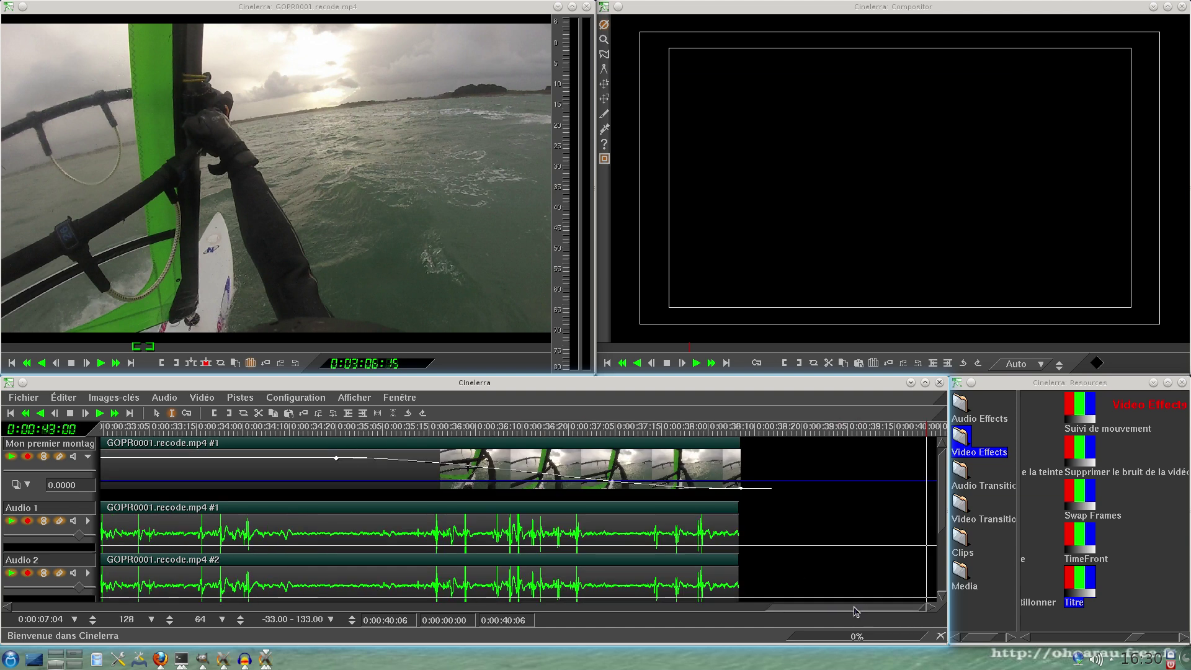
scroll(846, 511, "down", 3)
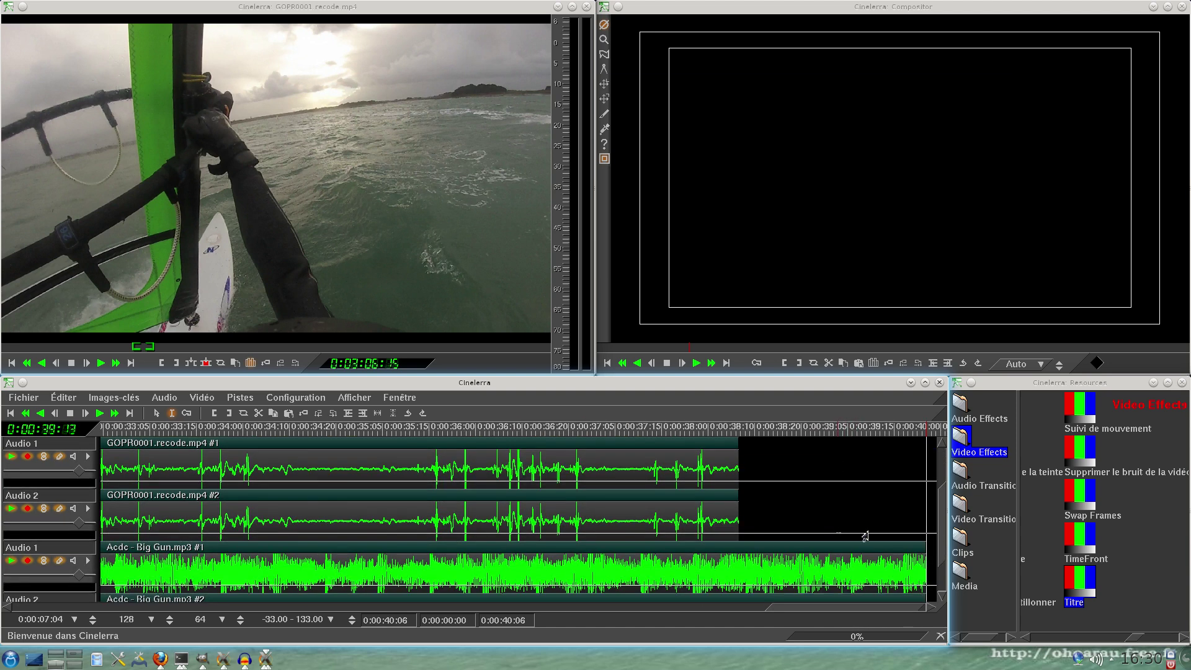
scroll(905, 518, "down", 1)
left_click(785, 496)
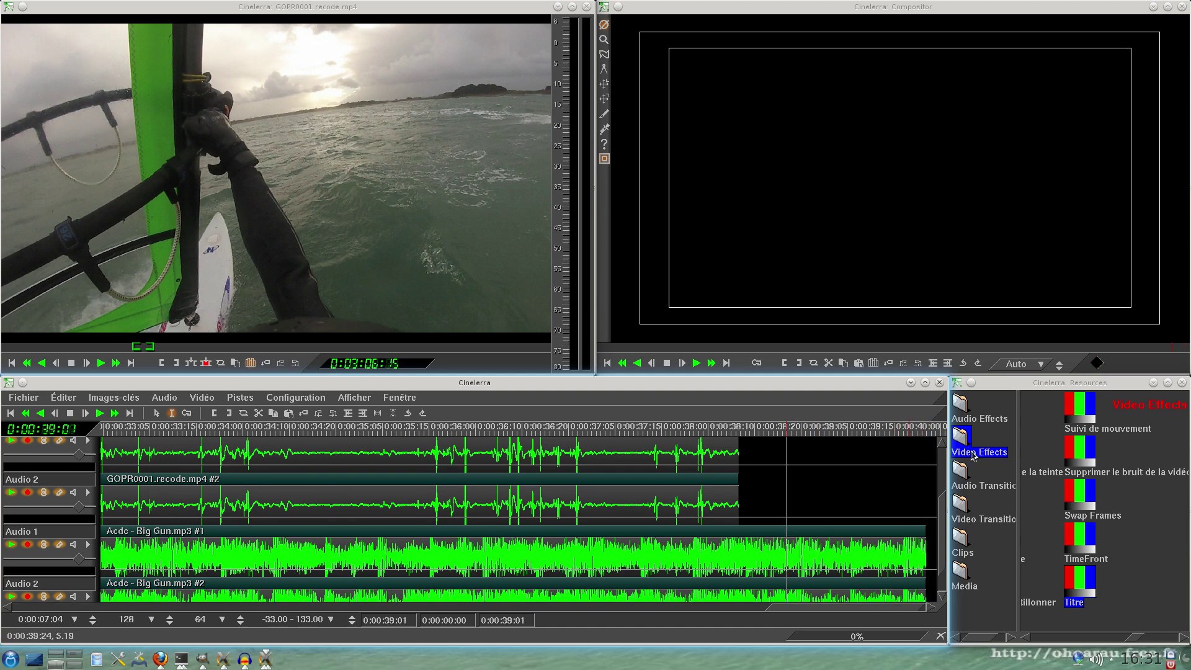
left_click_drag(929, 546, 744, 490)
scroll(854, 454, "up", 3)
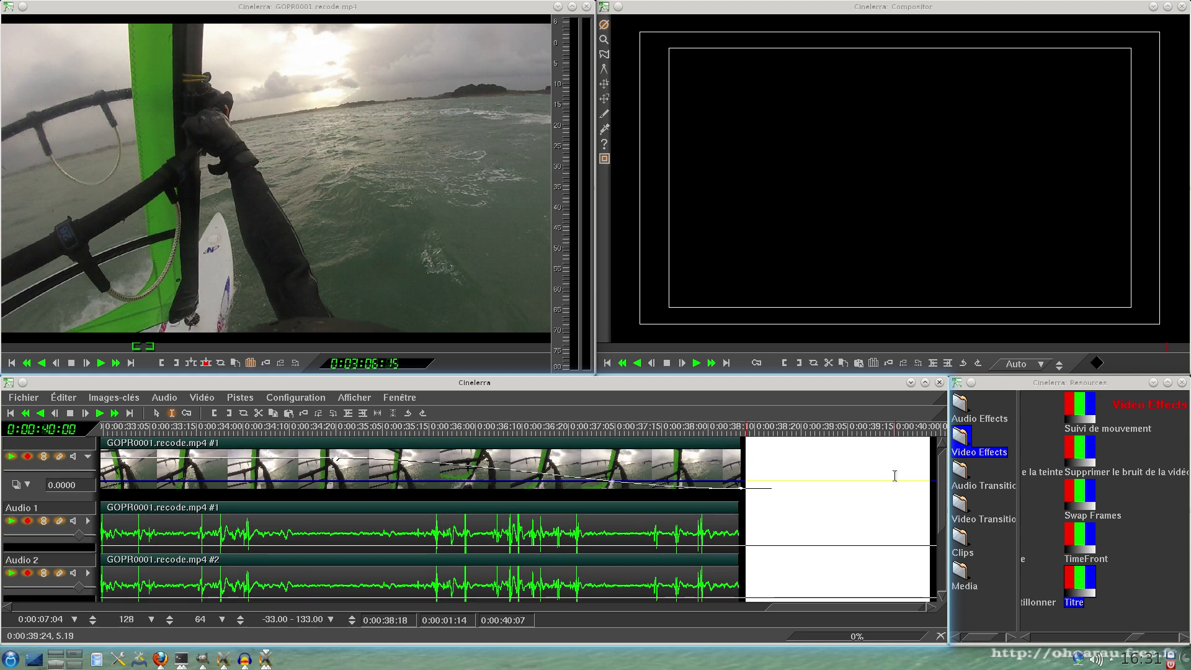
left_click(63, 397)
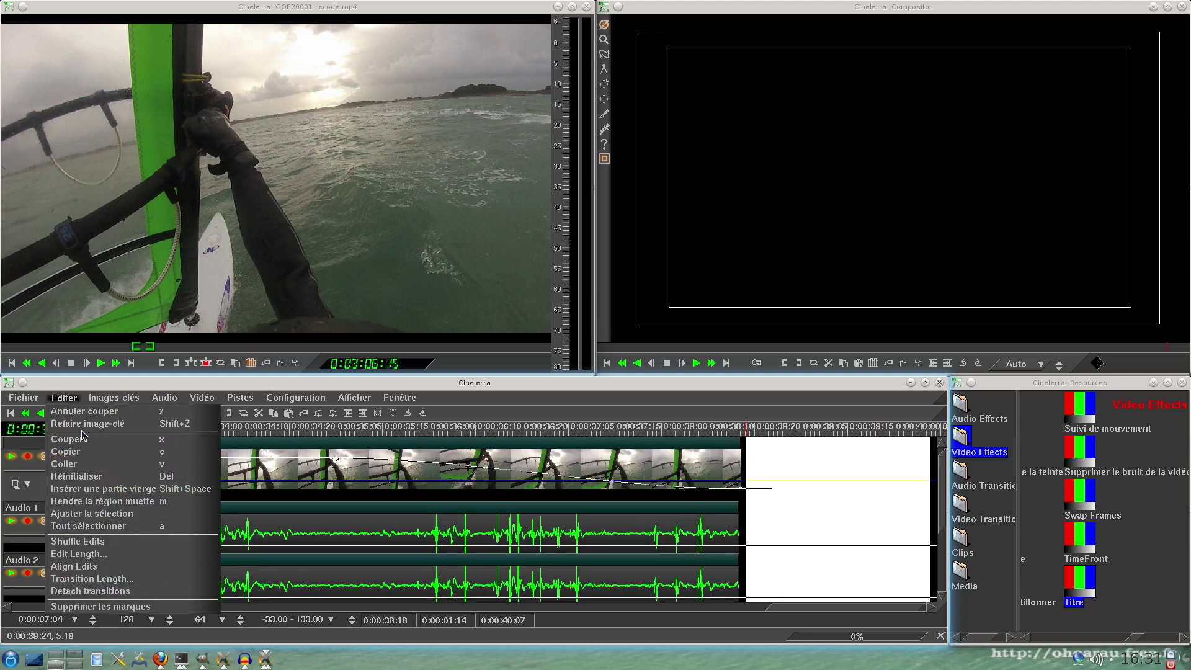
left_click(68, 440)
scroll(809, 526, "up", 2)
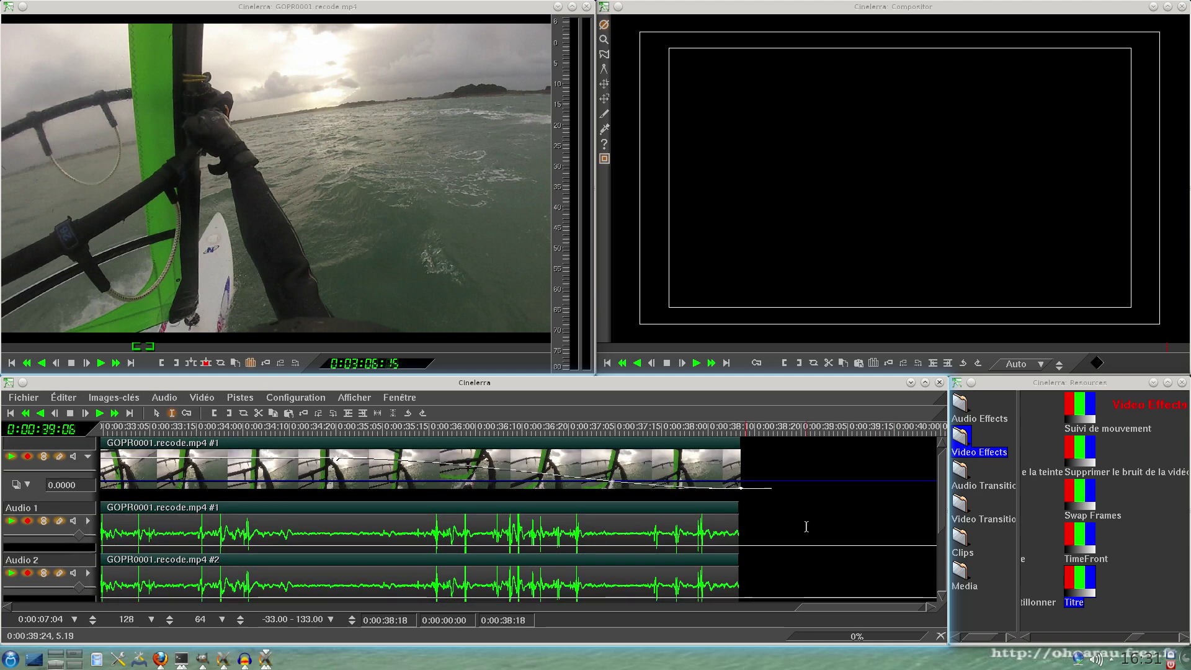
scroll(804, 527, "down", 3)
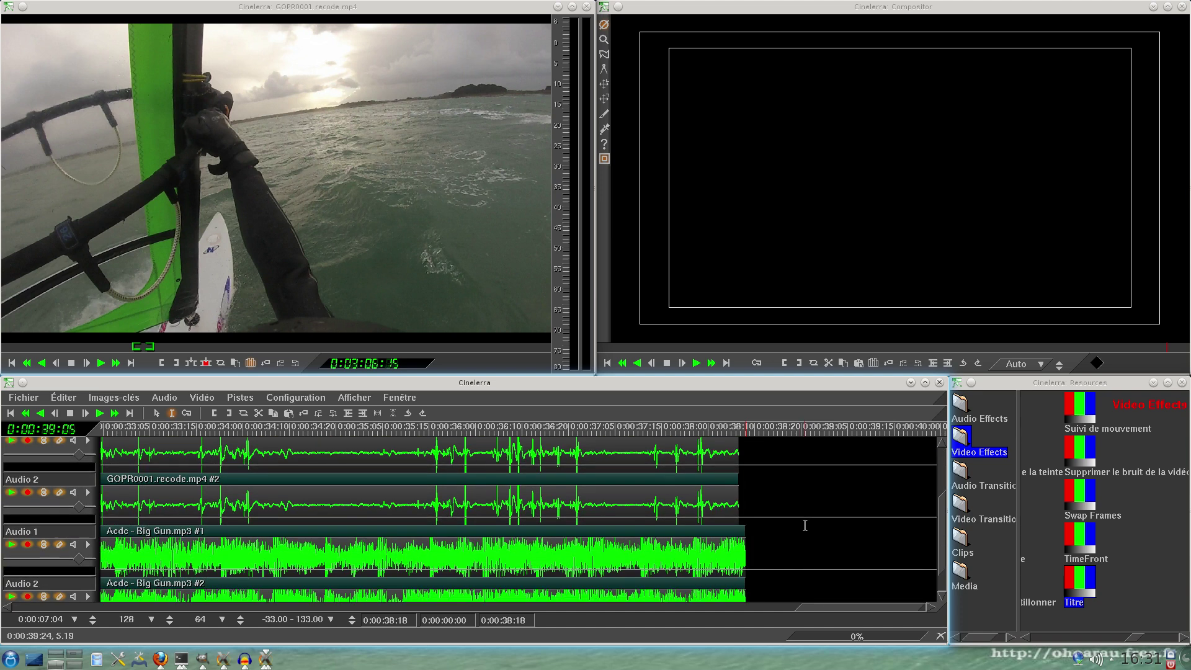
scroll(804, 526, "up", 3)
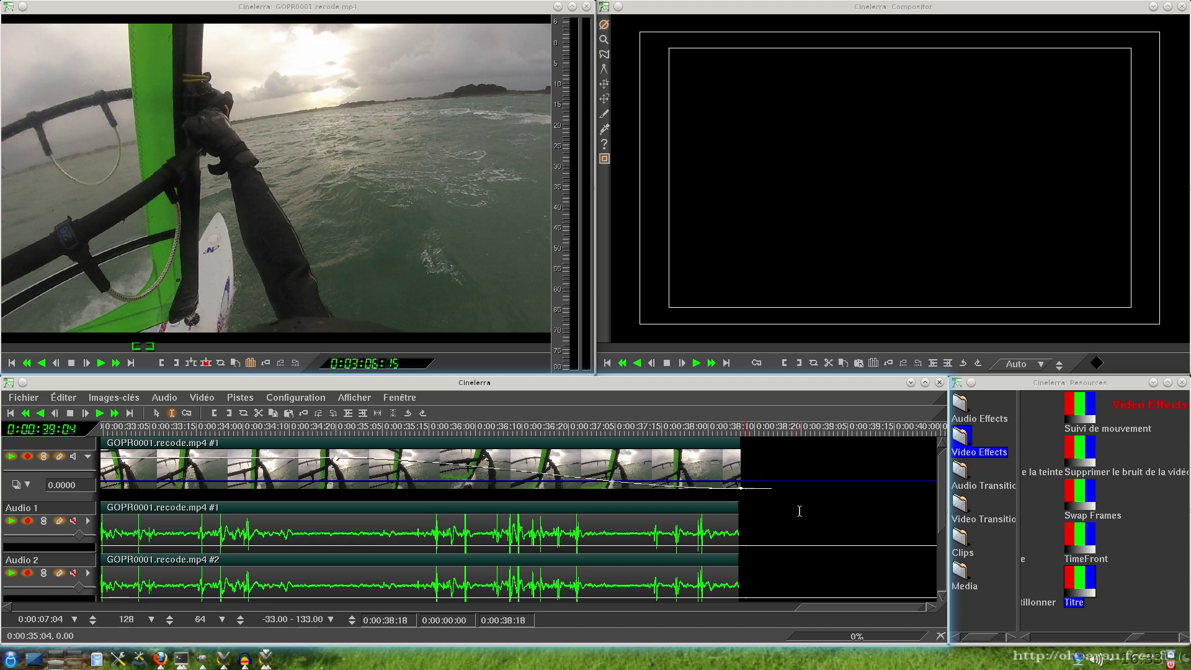
Fade out both Acdc - Big Gun.mp3 tracks by lowering their final volume keyframes at 0:00:38:18 to -33.00.
scroll(799, 511, "down", 3)
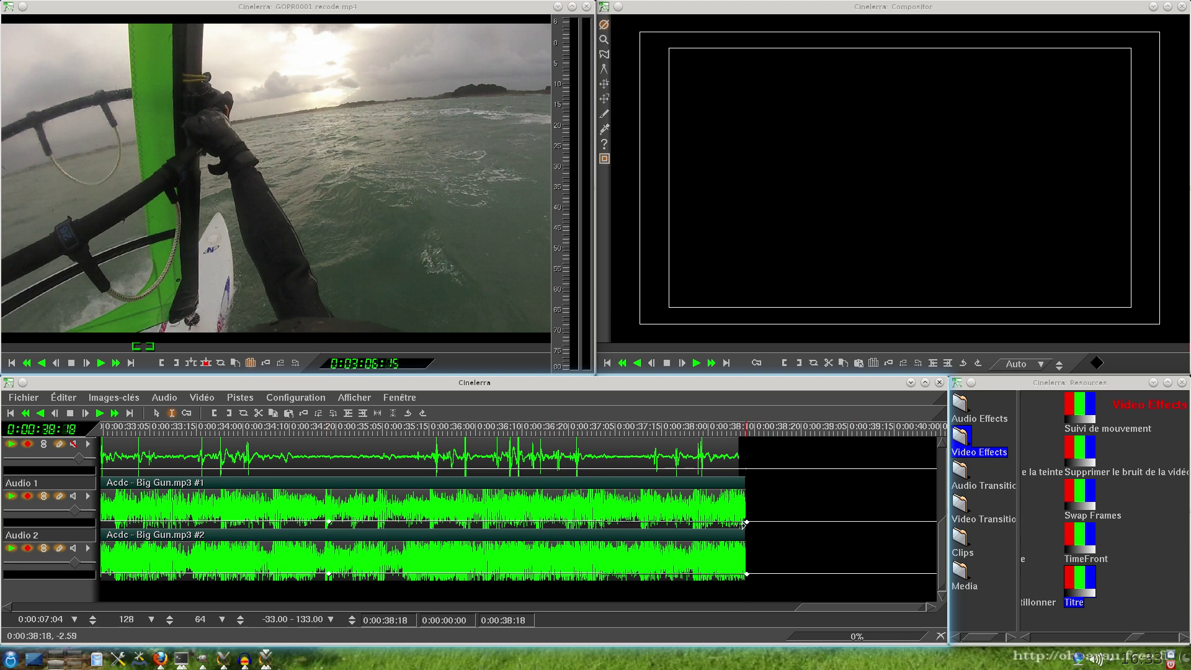
left_click_drag(747, 524, 743, 534)
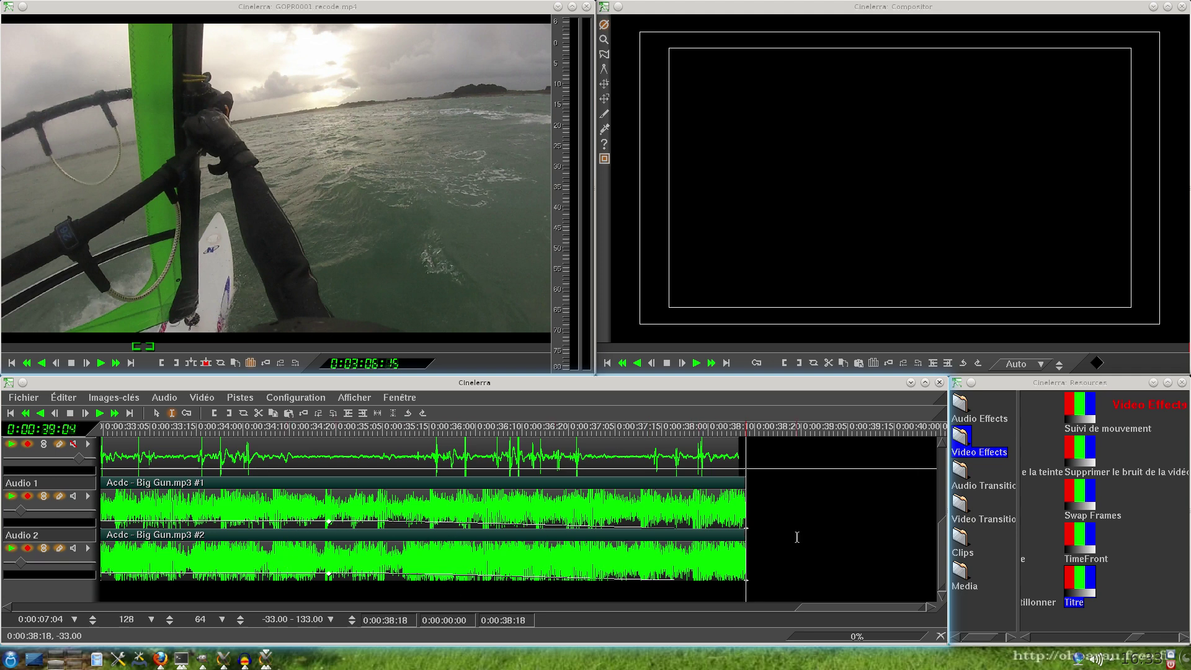
Review the whole montage on the timeline, from the opening title across the dissolve to the closing fade-out.
scroll(794, 535, "up", 4)
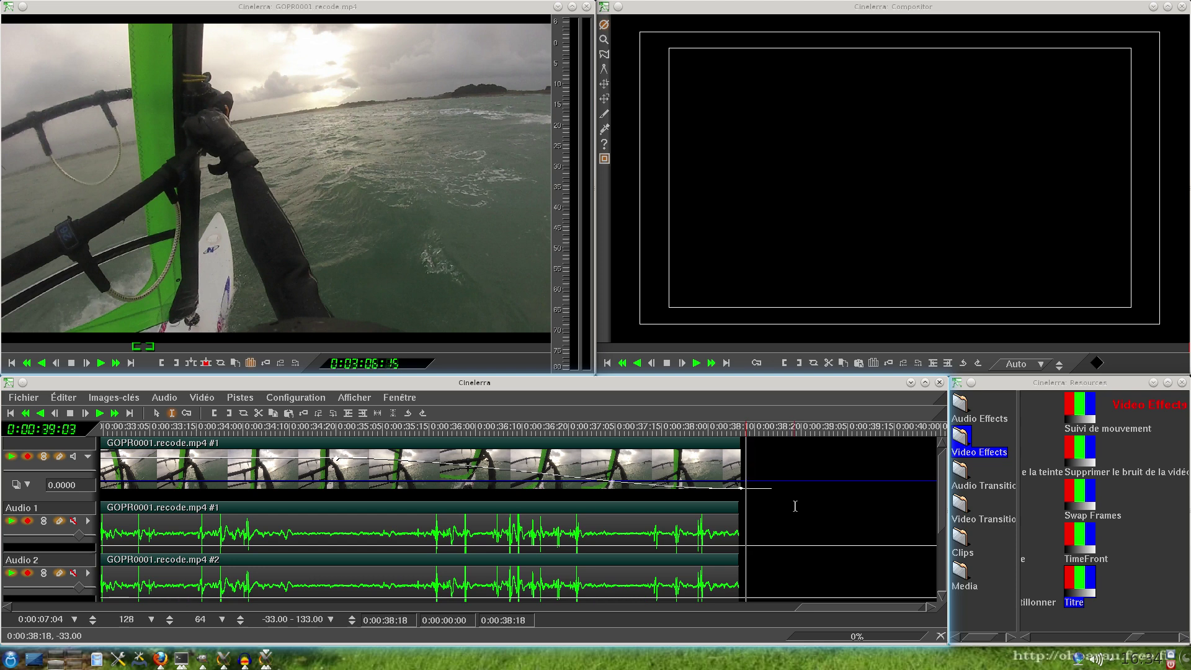
left_click_drag(862, 607, 94, 607)
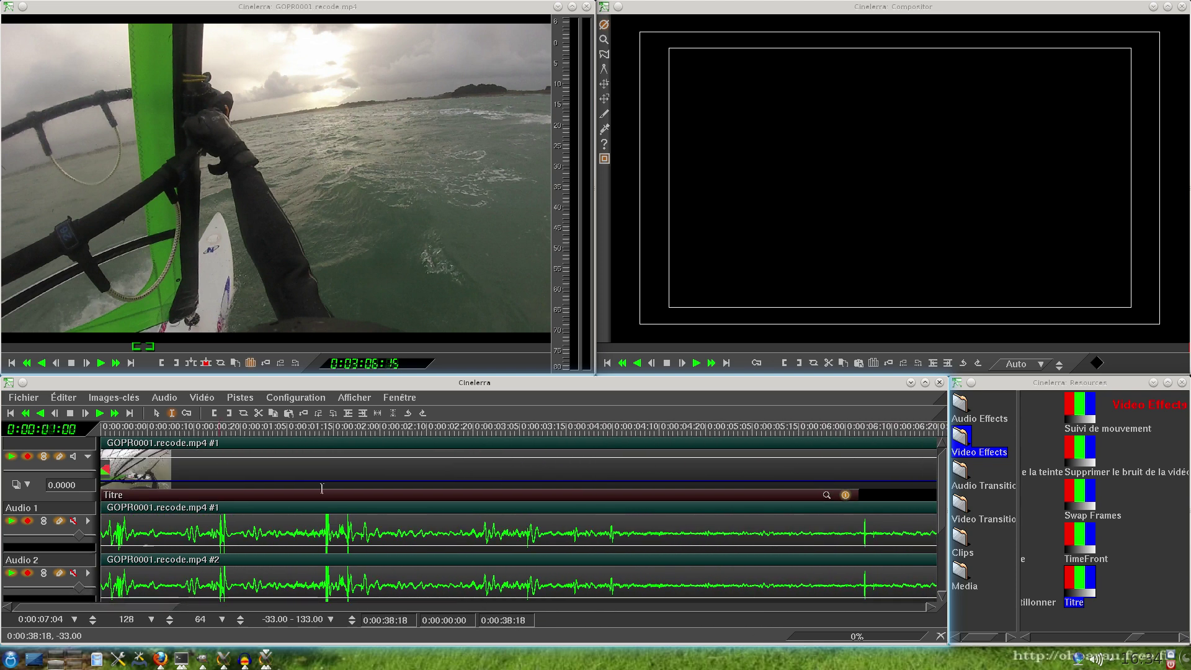
left_click(378, 413)
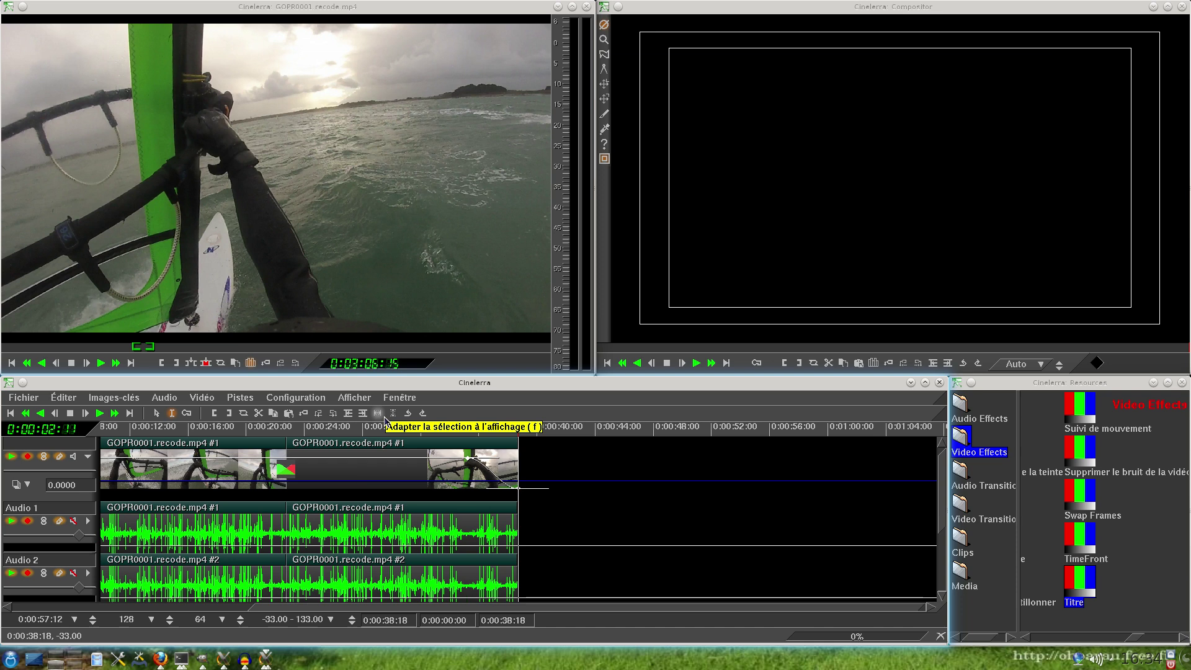
left_click_drag(216, 608, 64, 602)
left_click(408, 464)
left_click(191, 462)
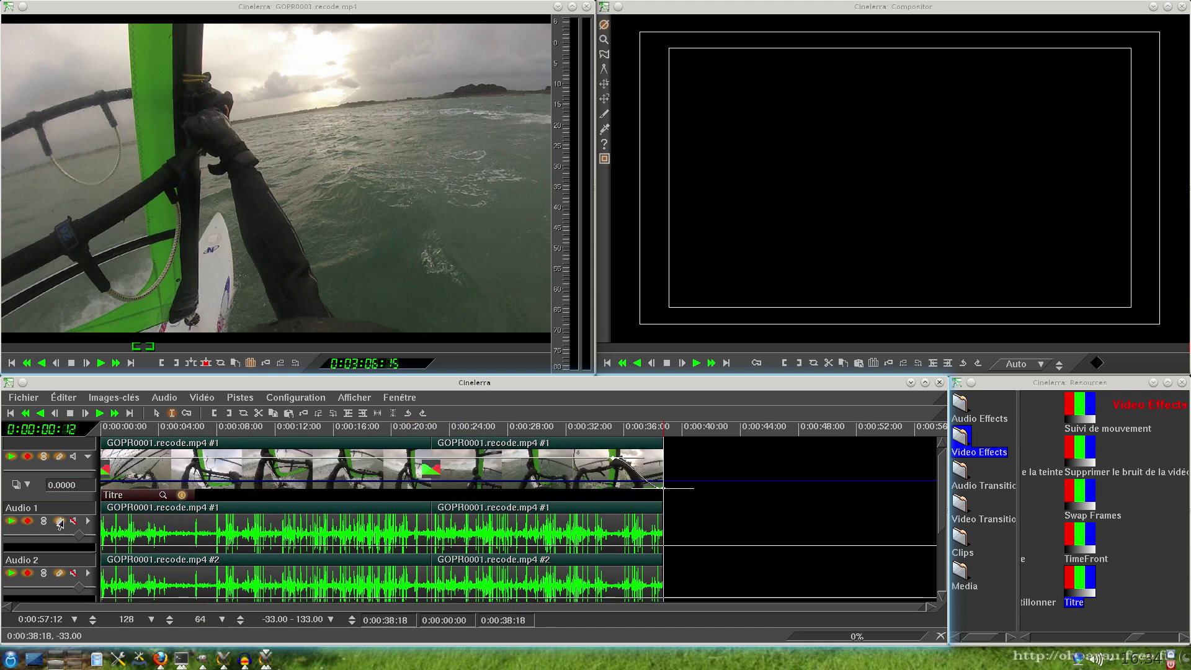
left_click(480, 465)
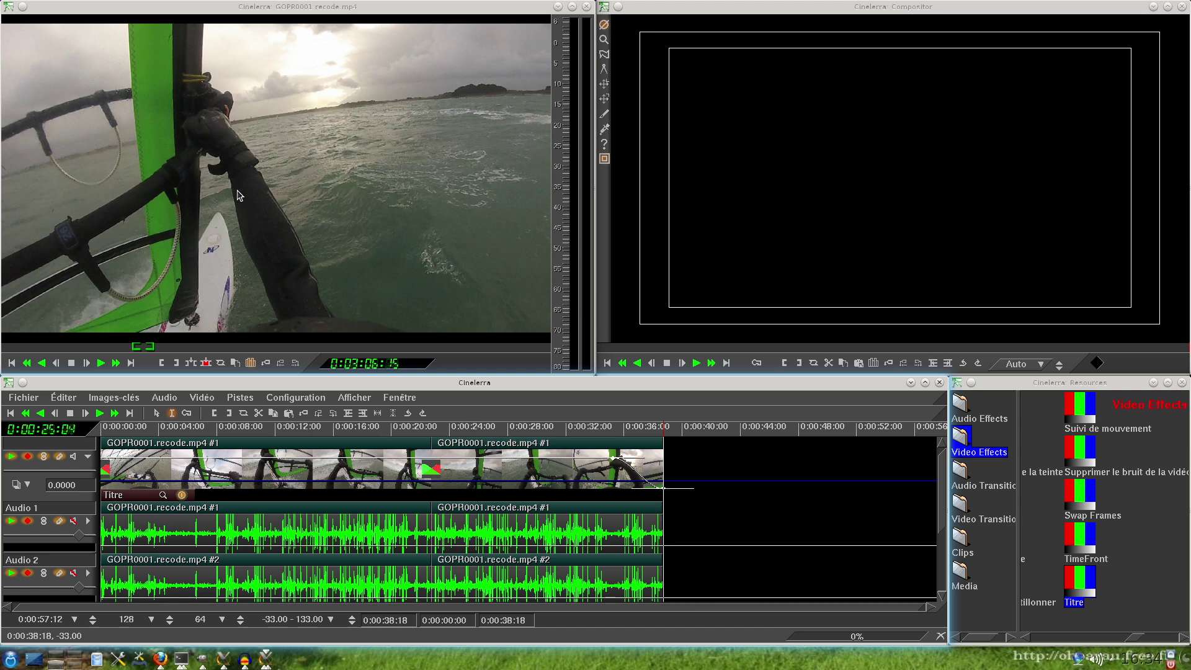
left_click(428, 478)
Set up a render to session-28-12-13b.mov in the Quicktime pour Linux format, with audio and video tracks included.
left_click(24, 397)
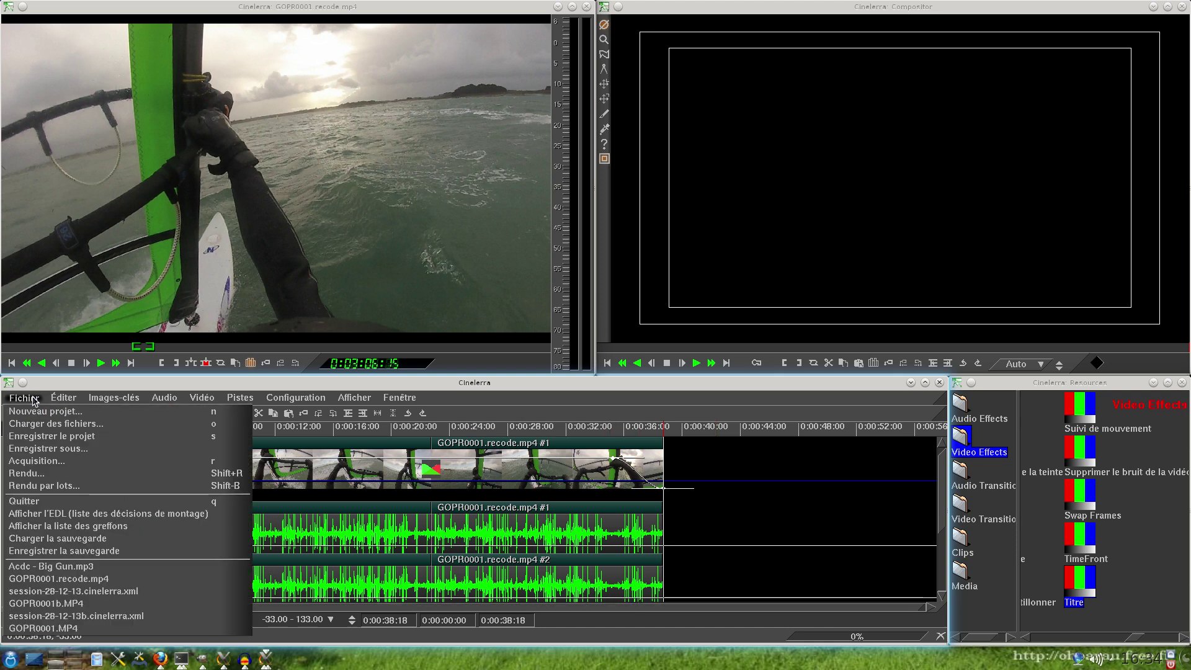
left_click(28, 472)
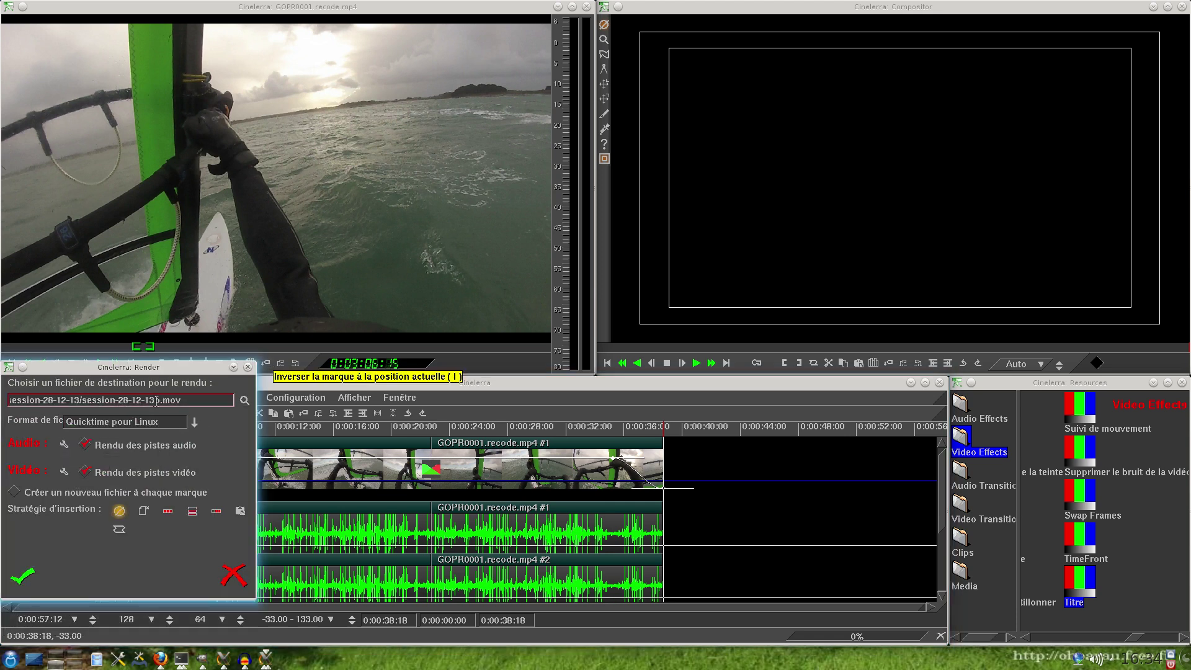
left_click(194, 425)
scroll(124, 490, "down", 3)
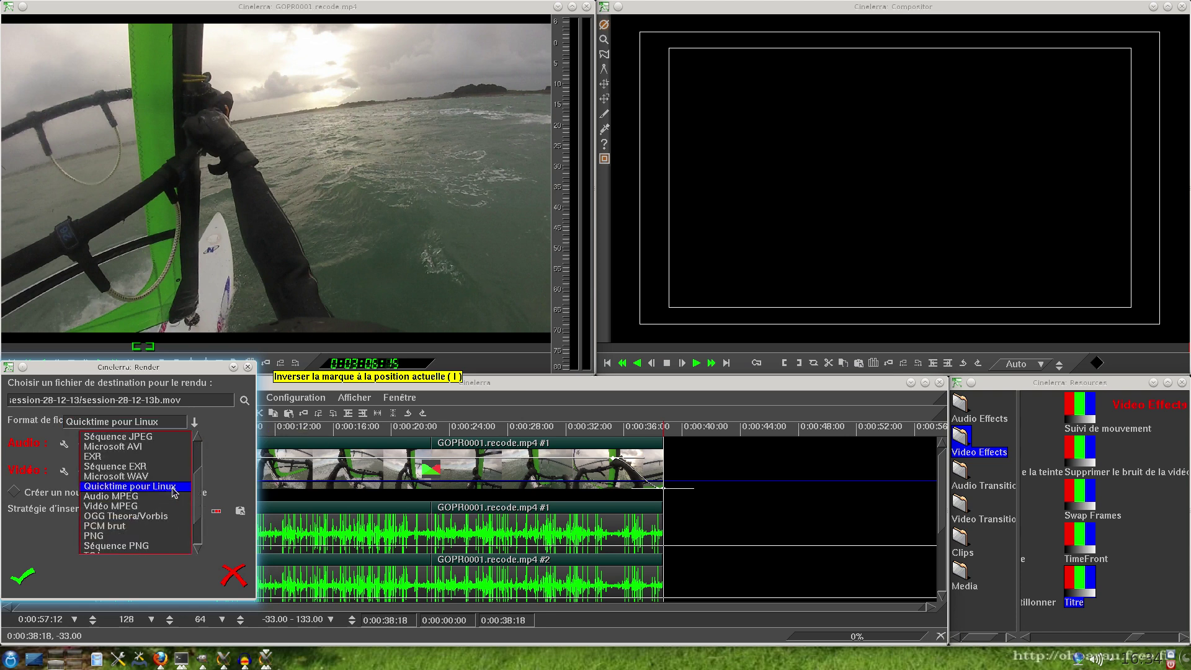
left_click(102, 487)
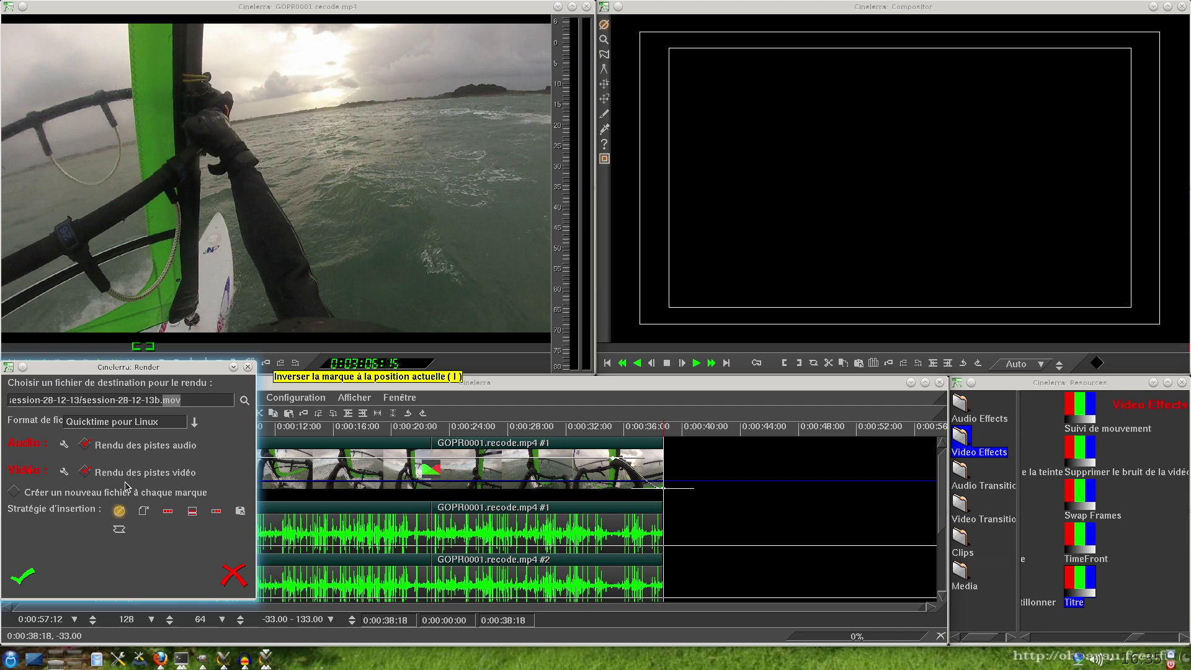
Keep Audio MPEG-4 at a bit rate of 320000 as audio compression and JPEG A animé as video compression.
left_click(63, 444)
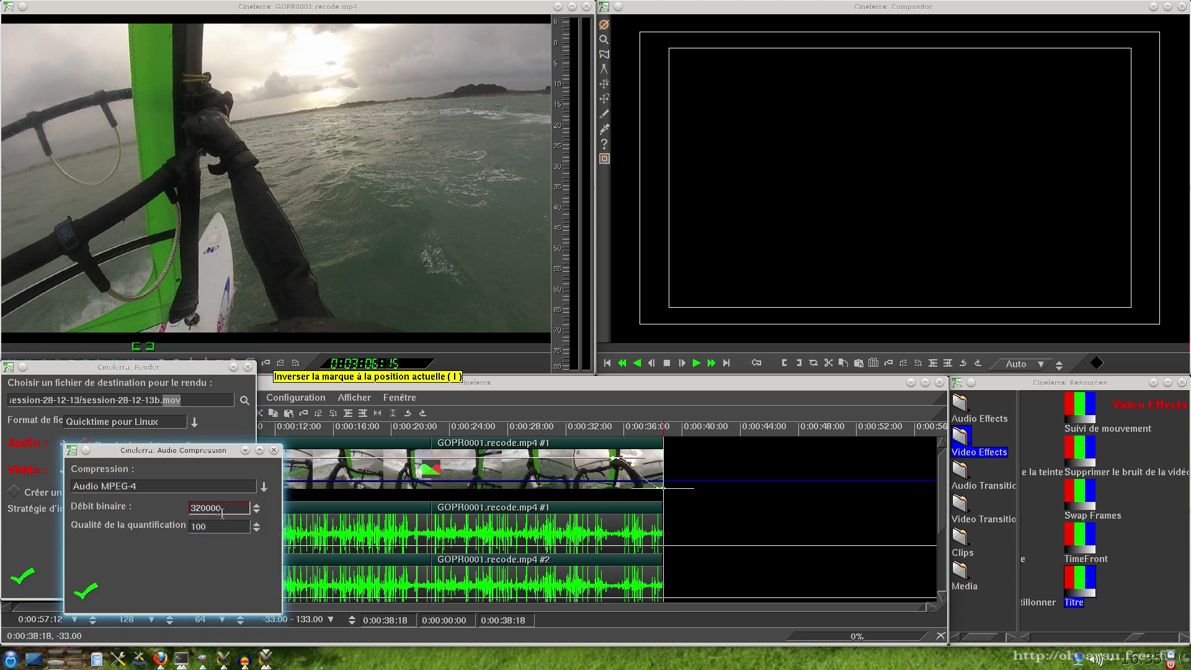
left_click(85, 596)
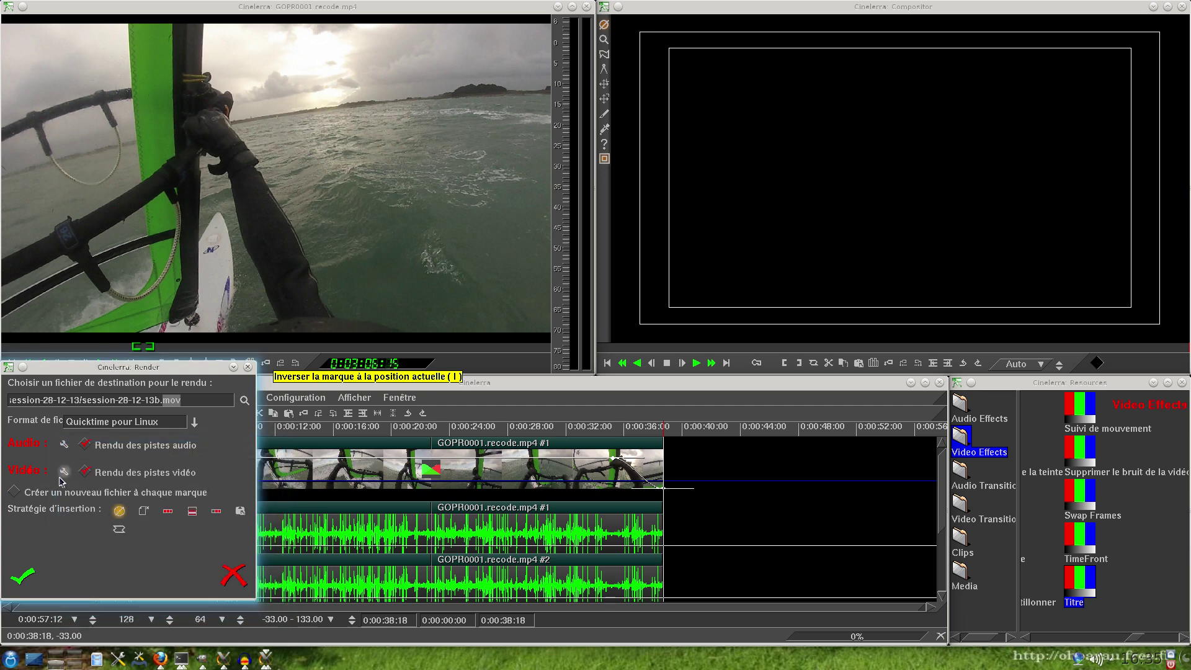
left_click(63, 472)
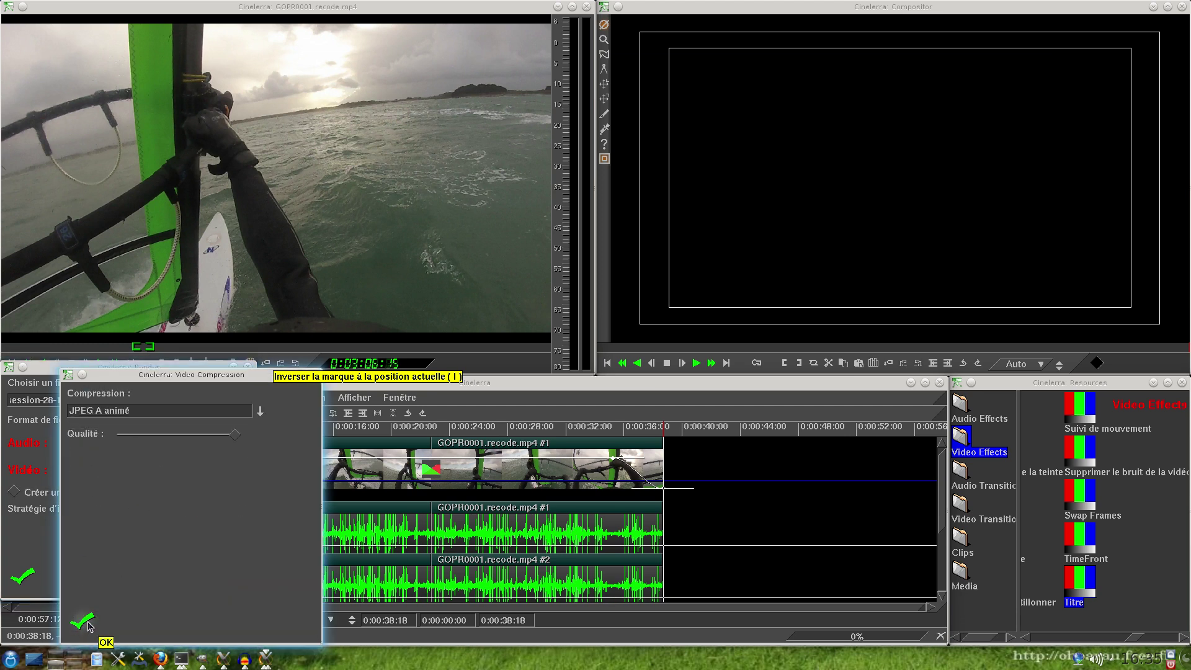
left_click(260, 412)
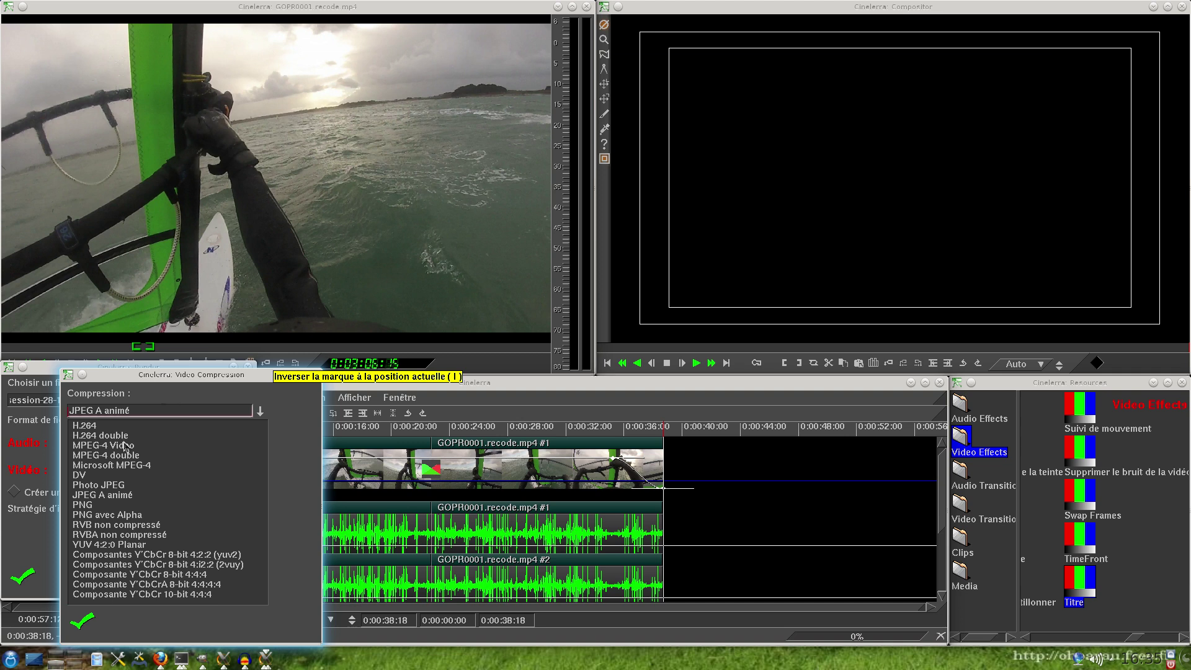
left_click(86, 628)
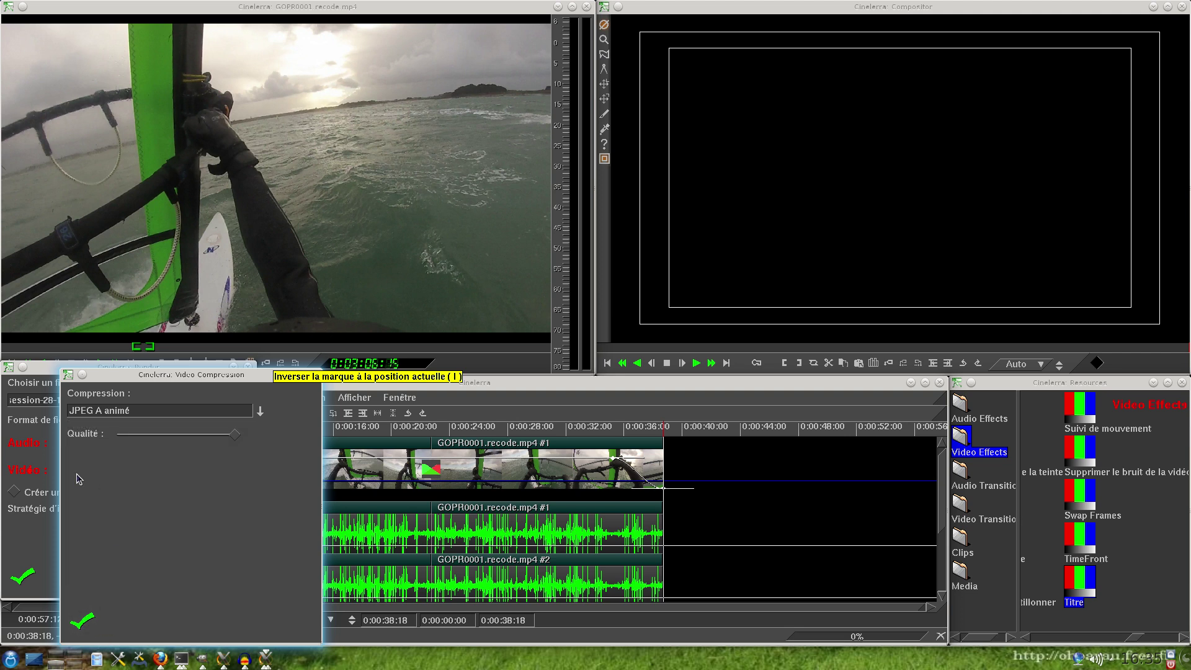
left_click(82, 621)
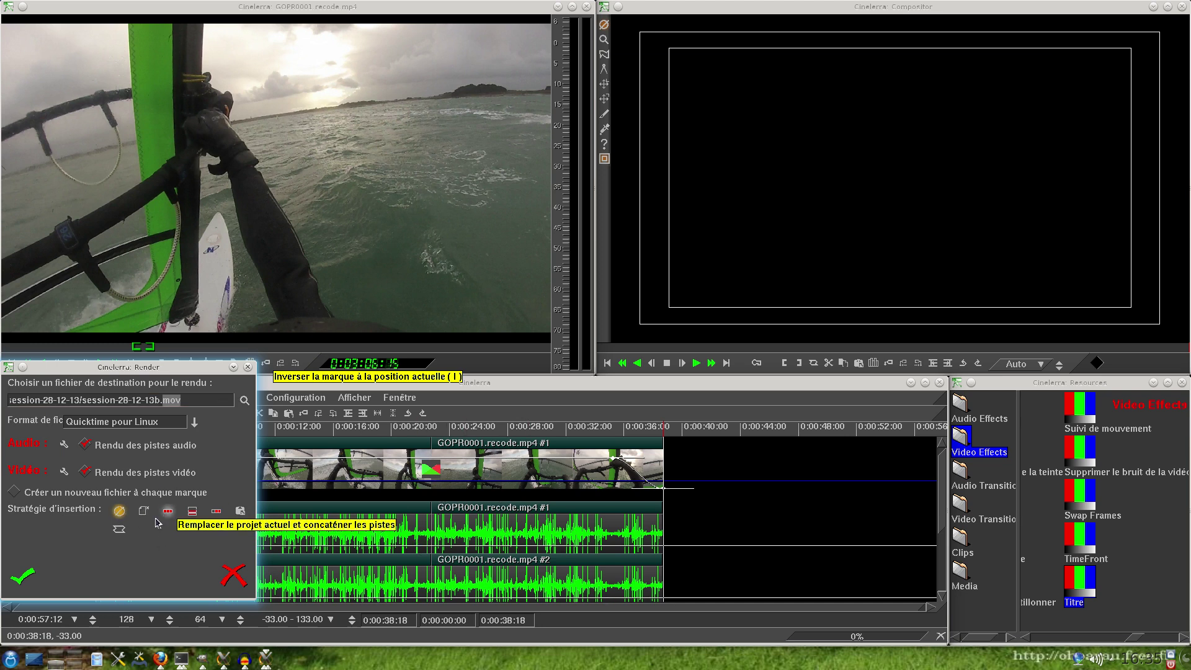
Use the insertion strategy that inserts nothing into the project and start rendering session-28-12-13b.mov.
left_click(118, 512)
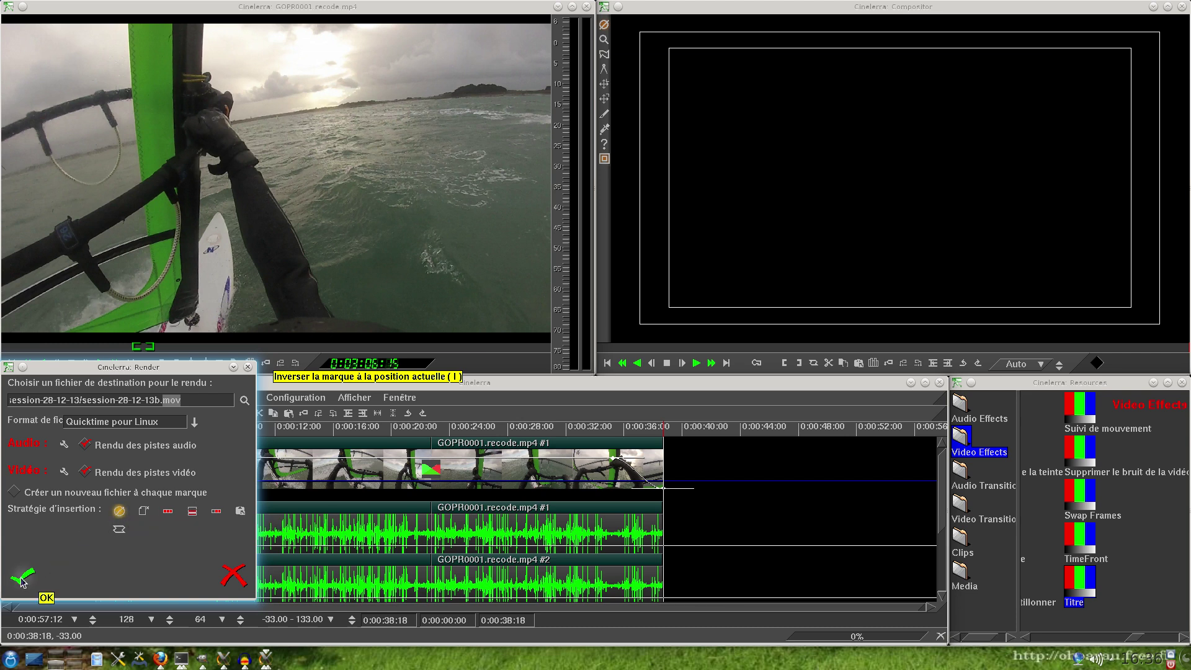
key("Left")
key("BackSpace")
left_click(22, 576)
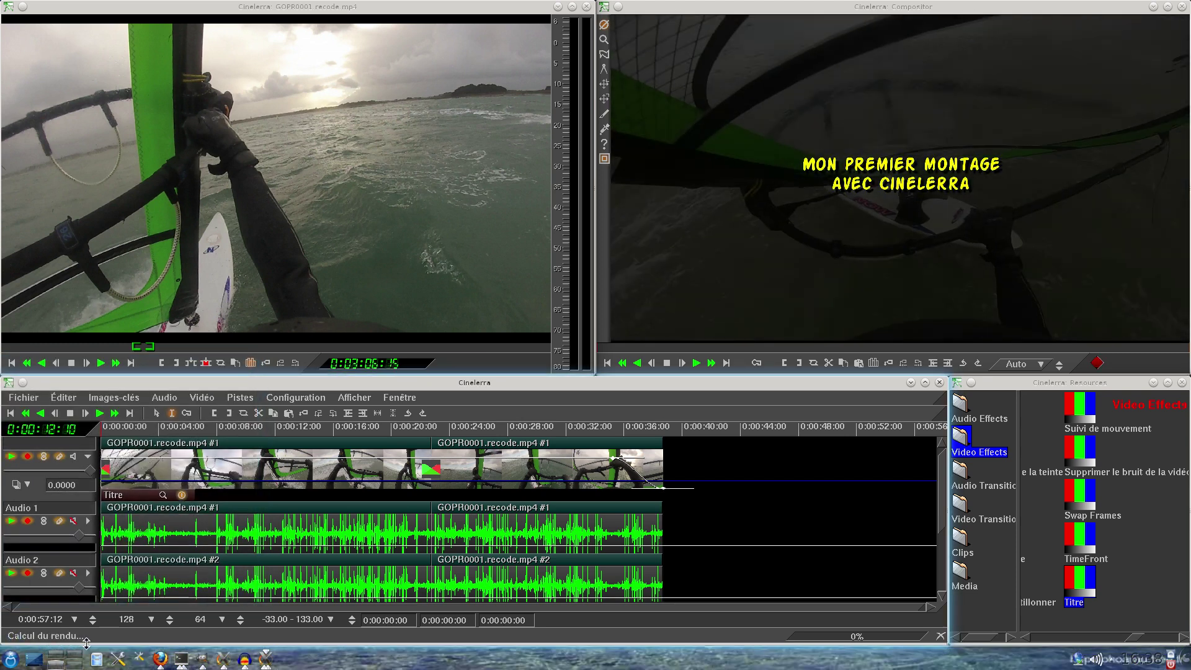